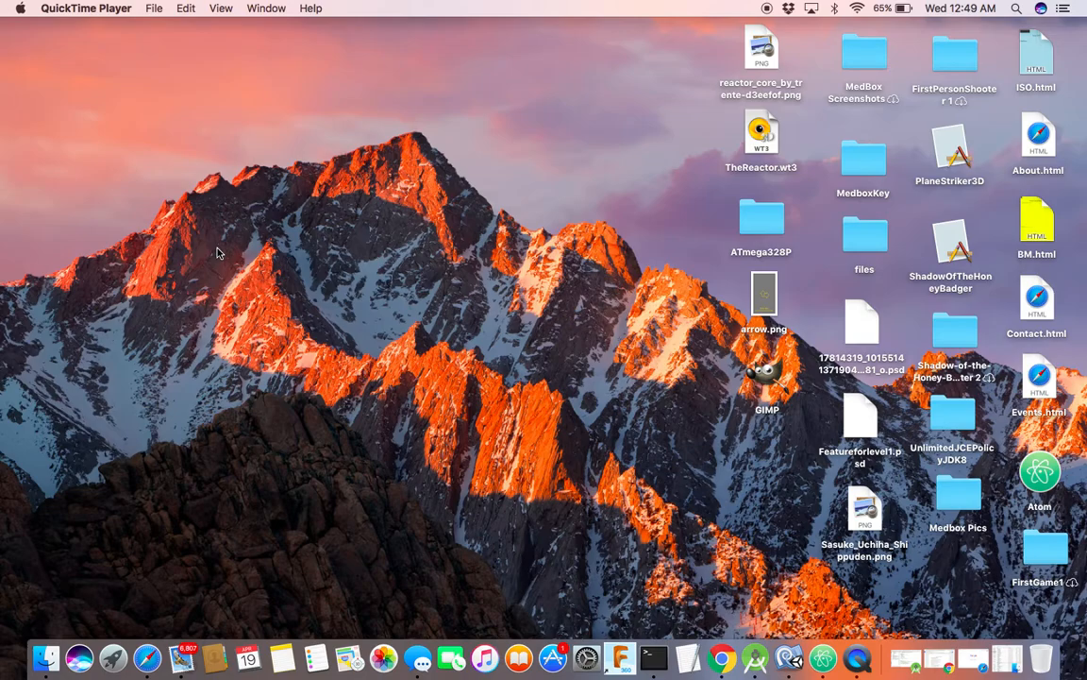
In Safari, search Google for "unity download" and open the official Unity download page
left_click(153, 658)
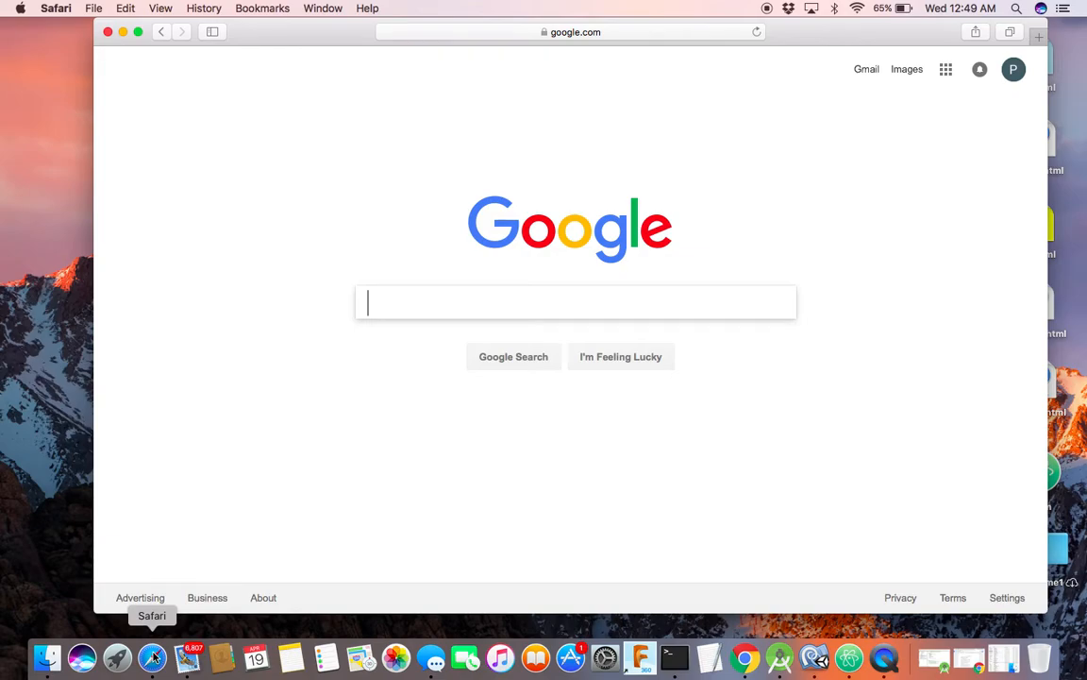
type("unit")
key("Down")
key("Return")
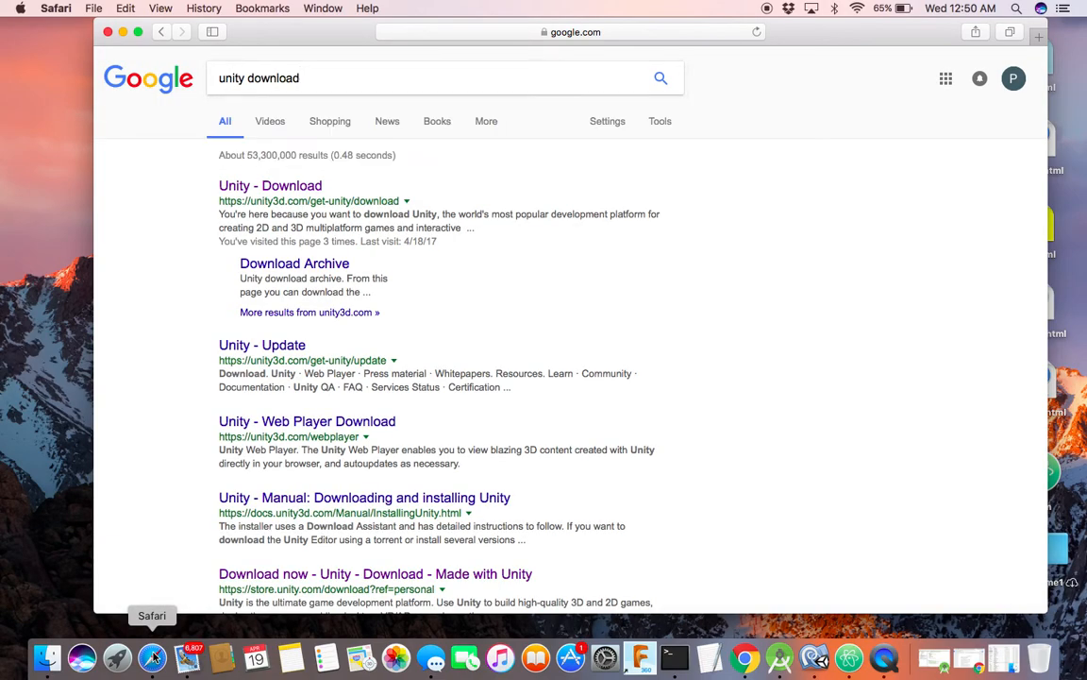
left_click(300, 187)
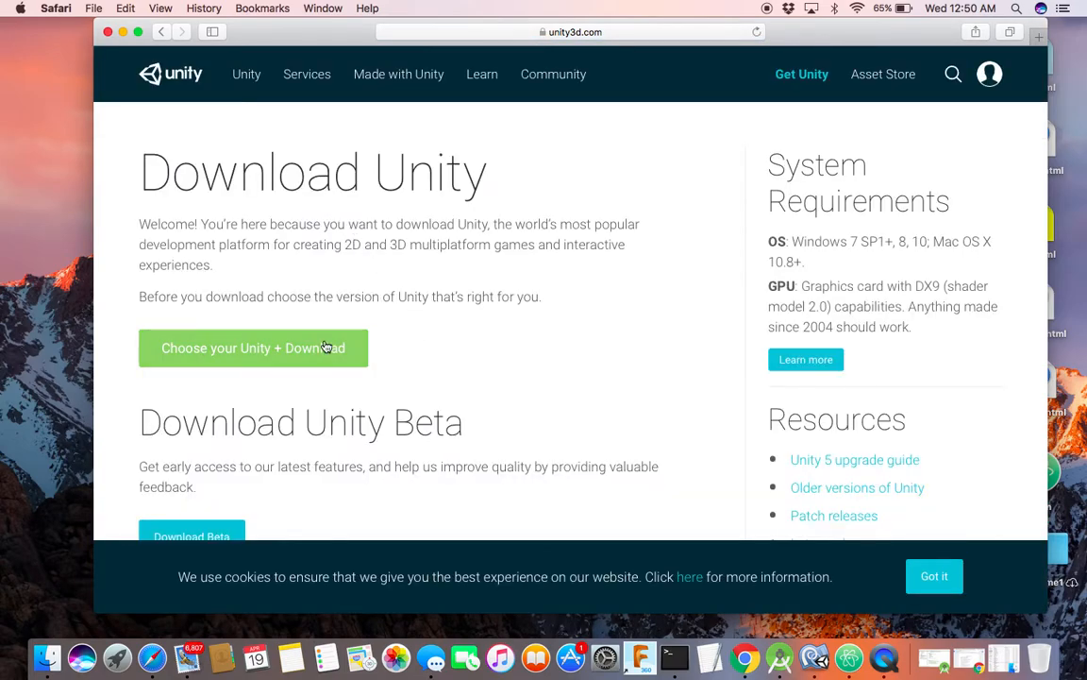
Choose the free Personal plan in the Unity store and download its version 5.6 installer
left_click(328, 347)
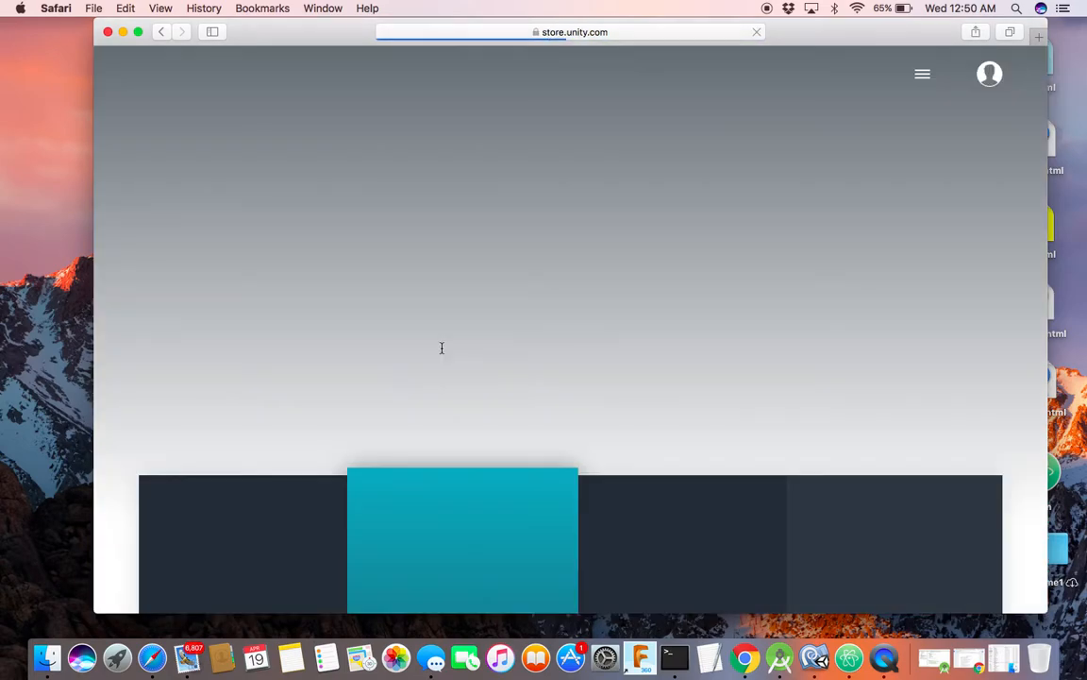
scroll(371, 411, "down", 5)
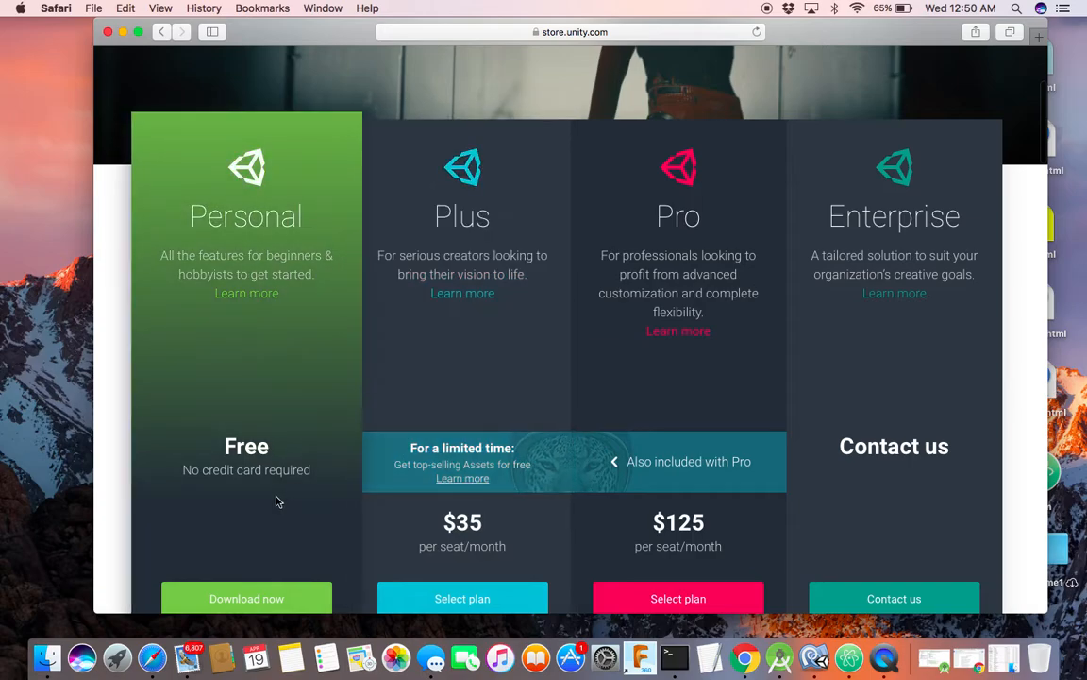
scroll(278, 501, "down", 3)
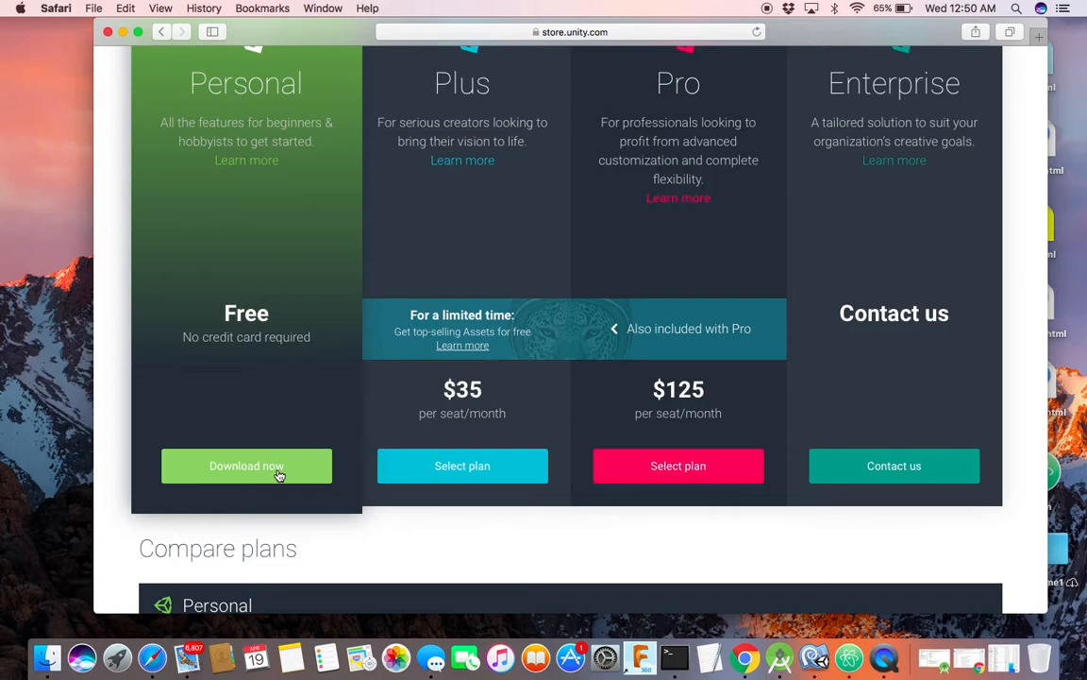
scroll(279, 474, "up", 2)
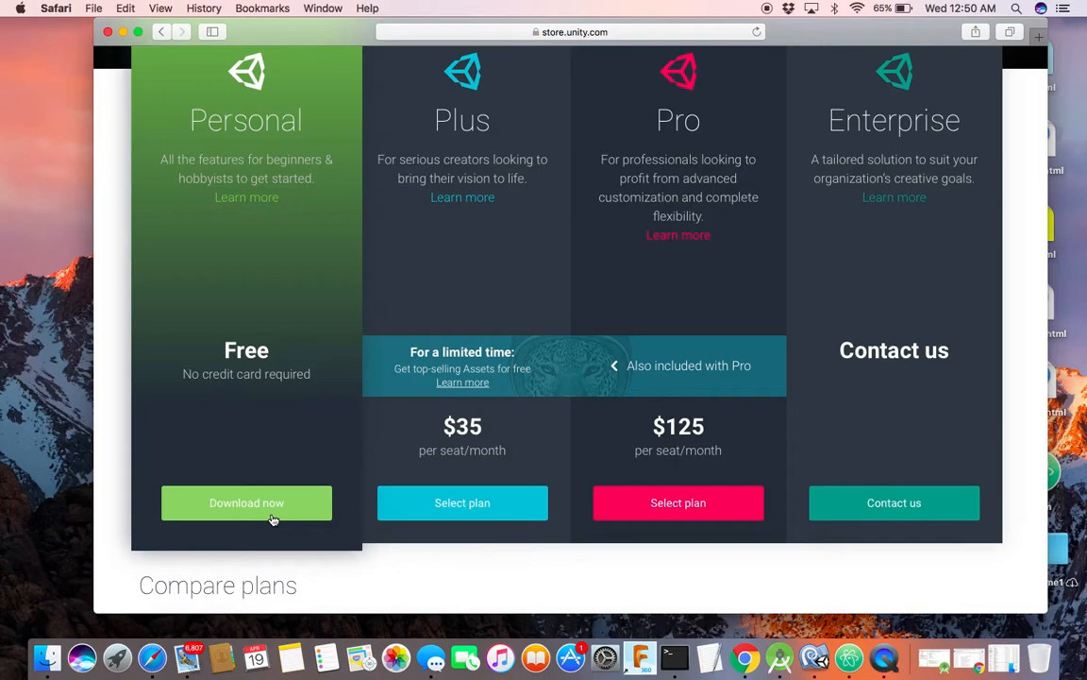
left_click(269, 506)
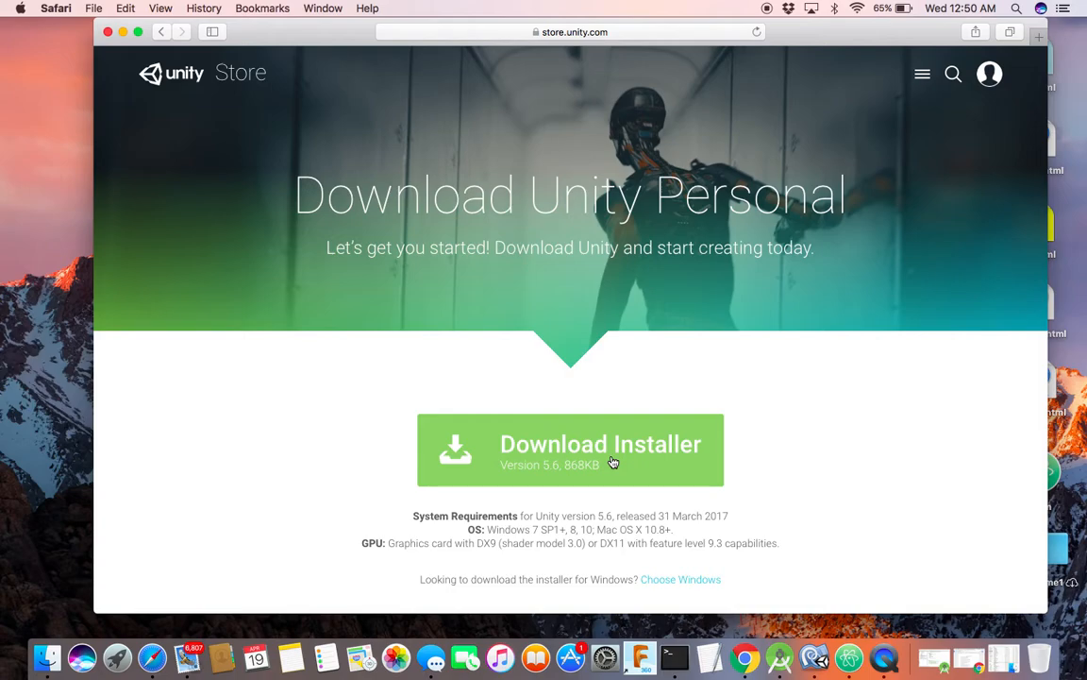
left_click(611, 462)
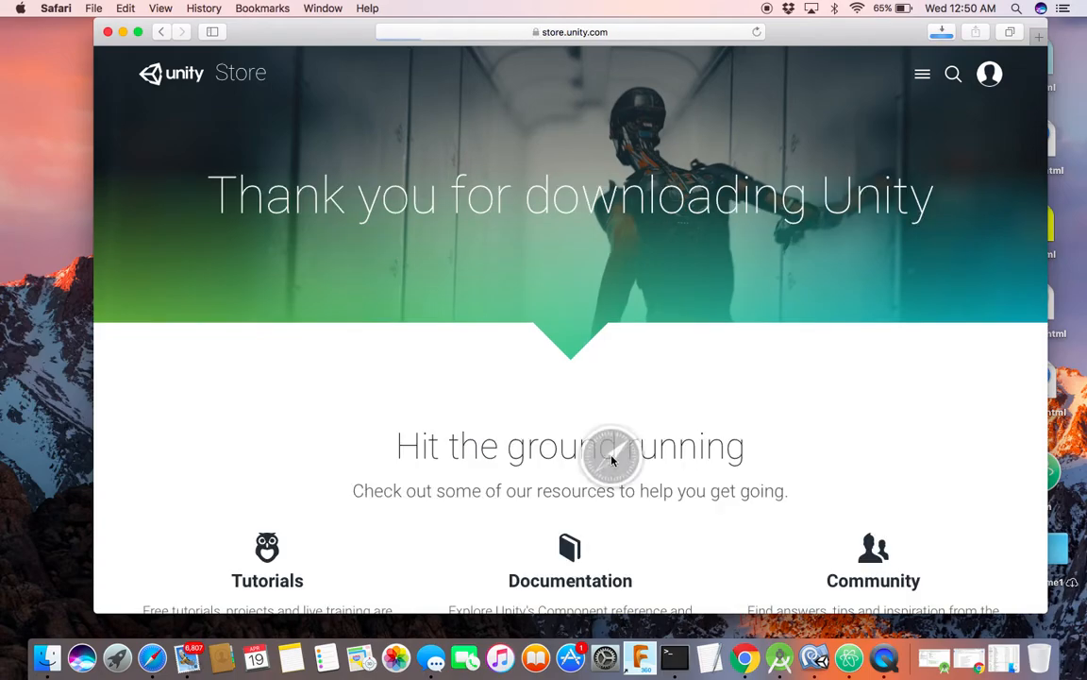
Open the downloaded UnityDownloadAssistant-5.6.0f3.dmg and launch the Unity Download Assistant from it, allowing the application to run
left_click(941, 31)
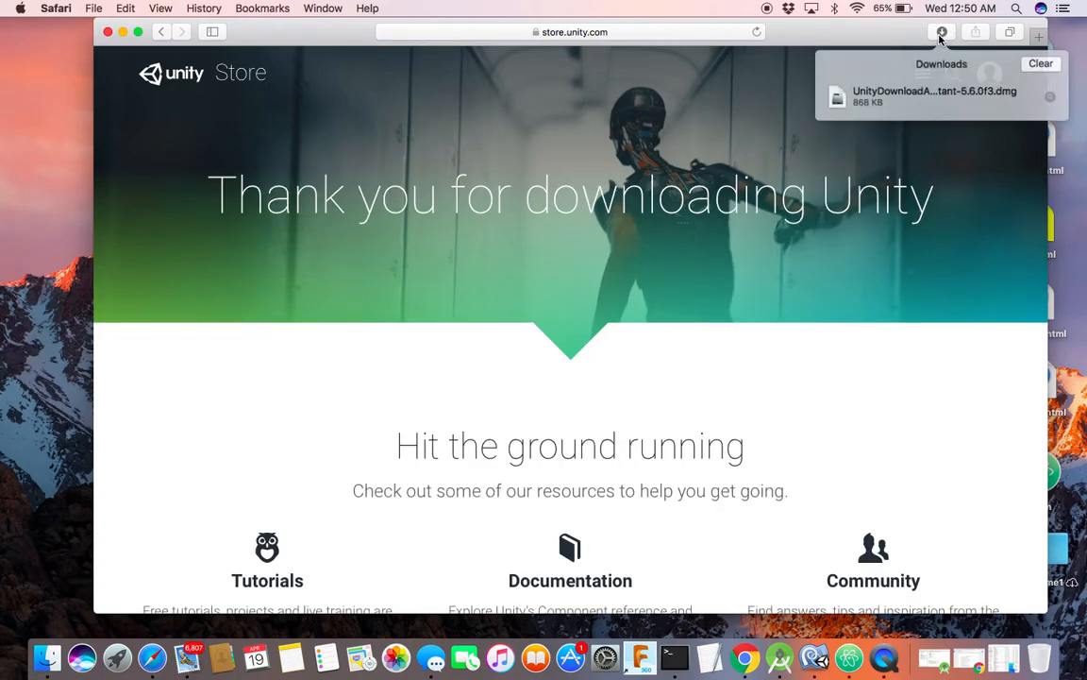
double_click(912, 106)
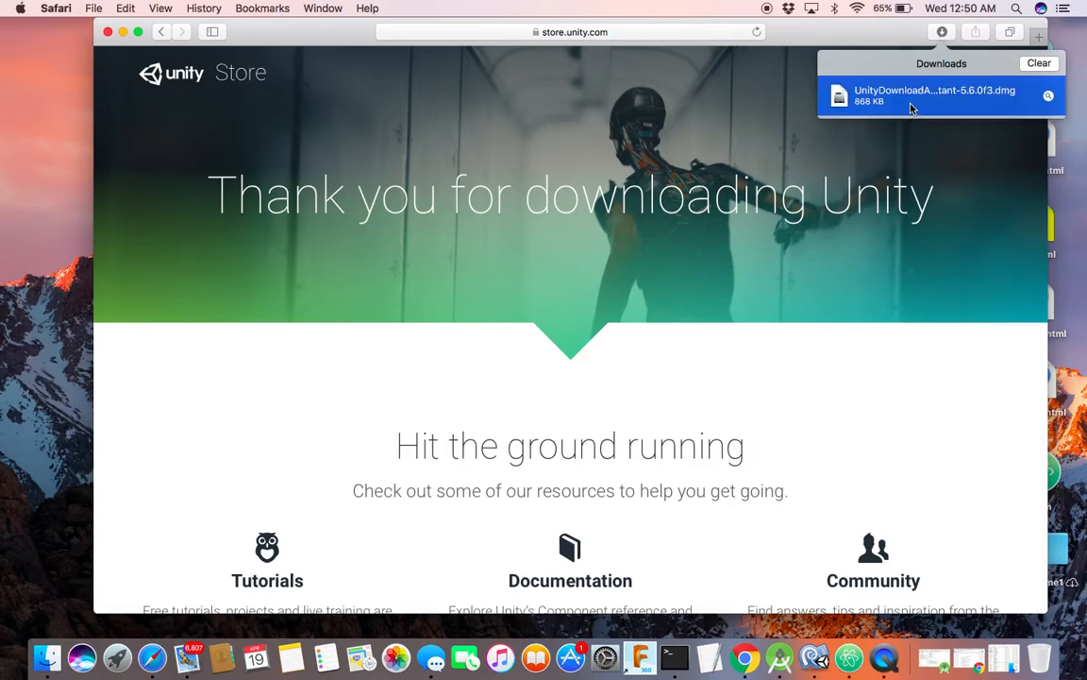
left_click(123, 32)
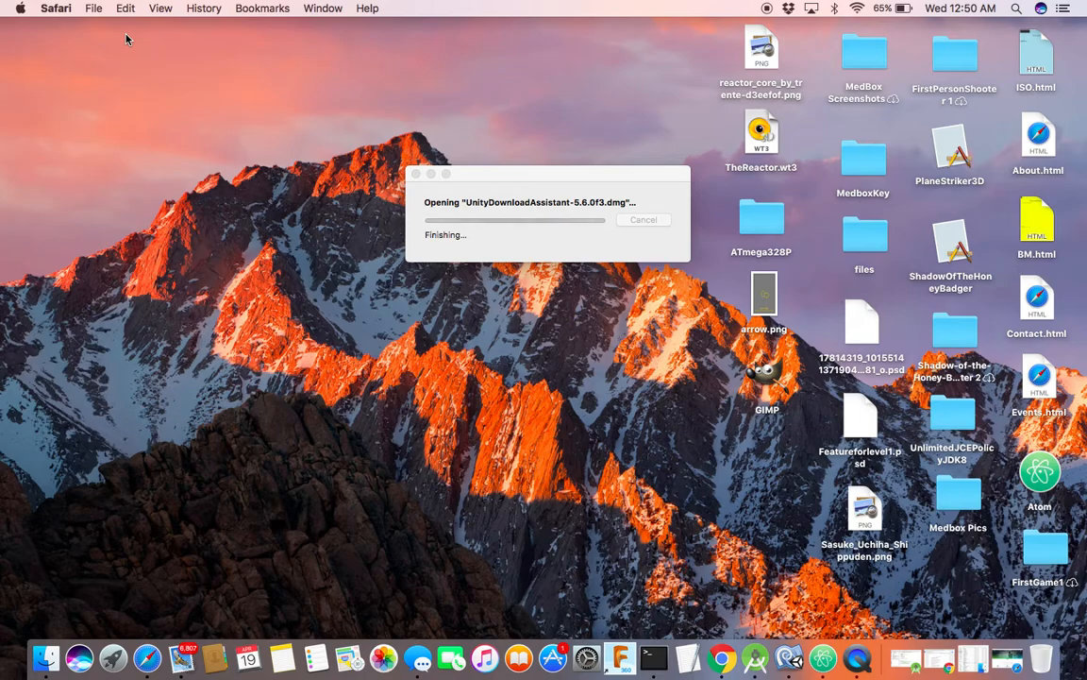
double_click(351, 284)
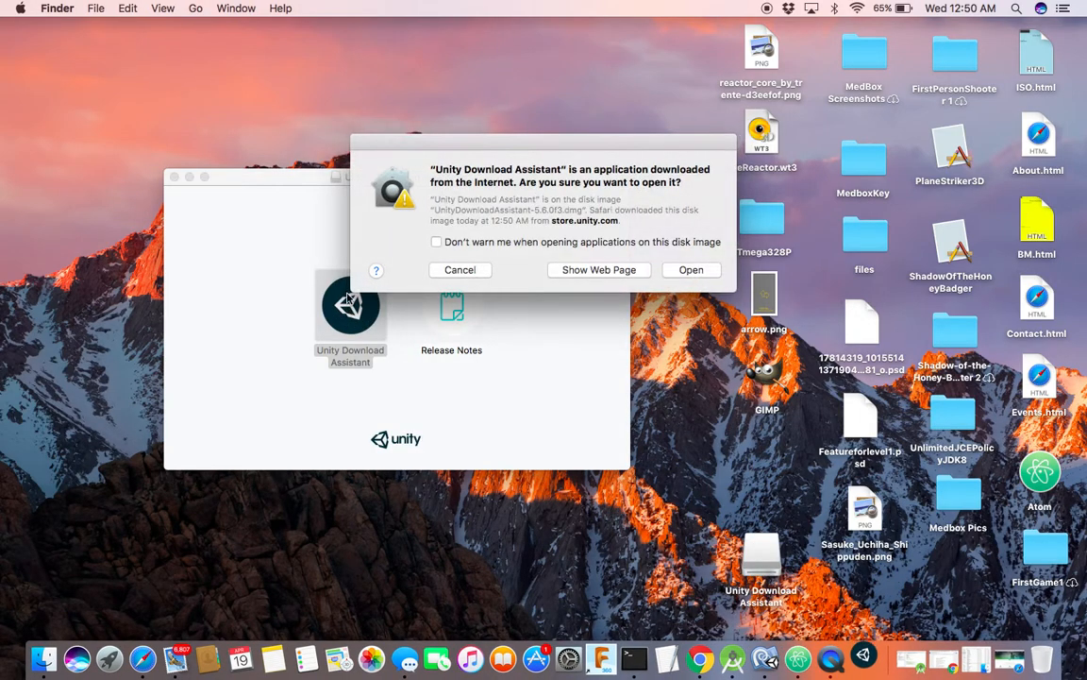
left_click(680, 272)
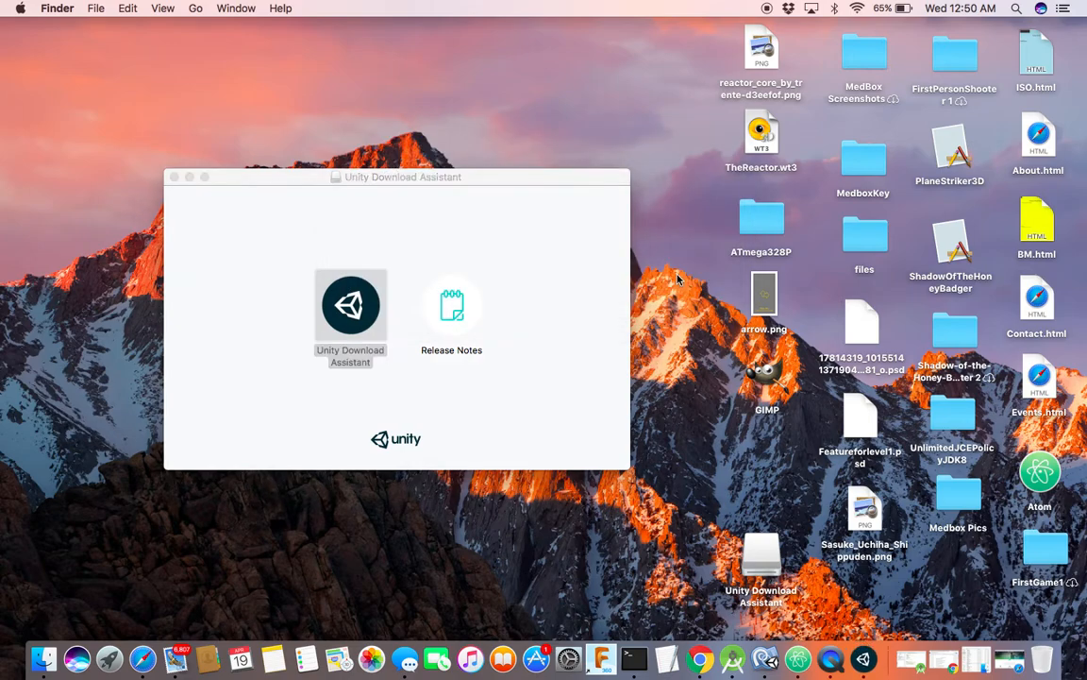
left_click_drag(355, 238, 440, 112)
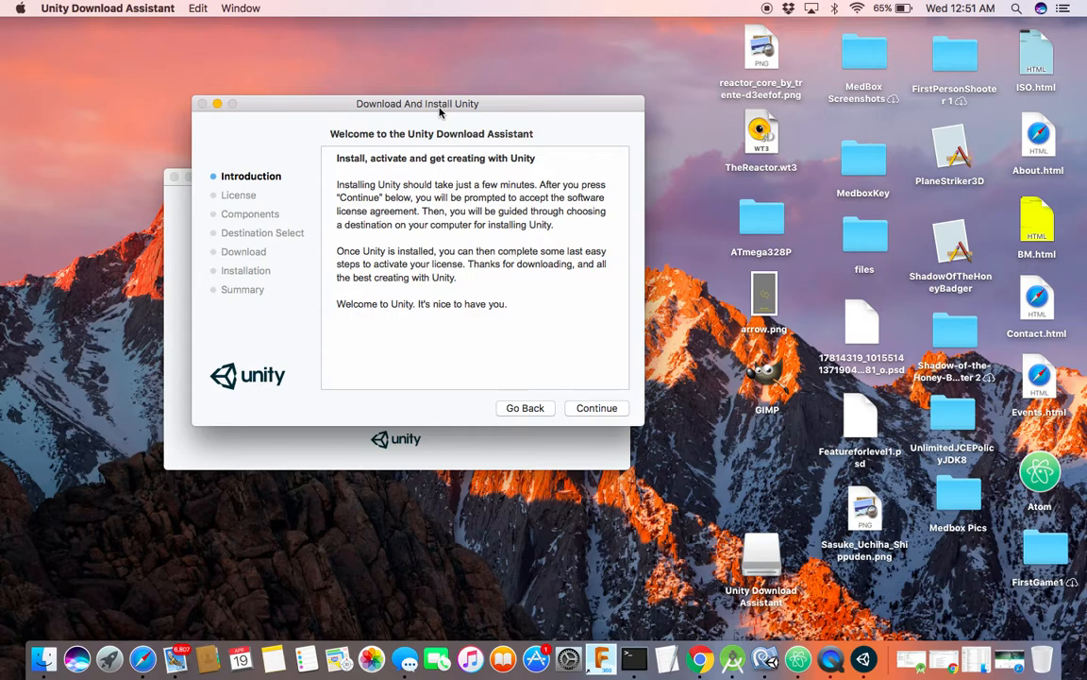
Continue past the introduction and agree to the license terms to reach the component selection
left_click(586, 411)
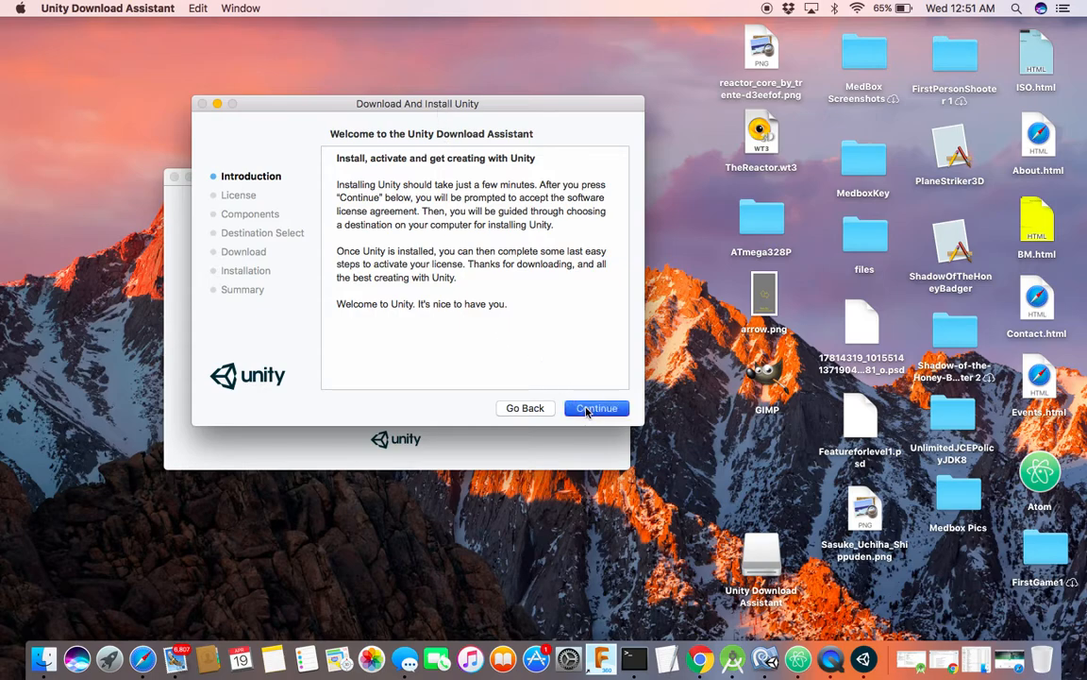
left_click(593, 408)
left_click(534, 221)
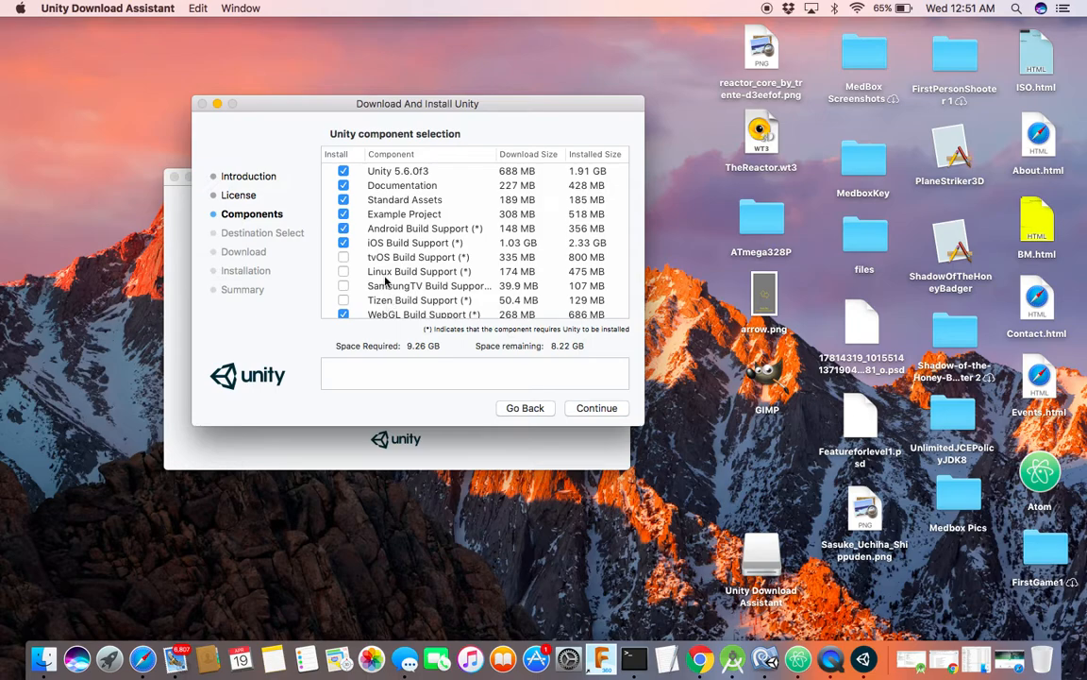
Examine the descriptions of the Unity 5.6.0f3, Documentation, Standard Assets, Example Project, Android and WebGL components
left_click(379, 172)
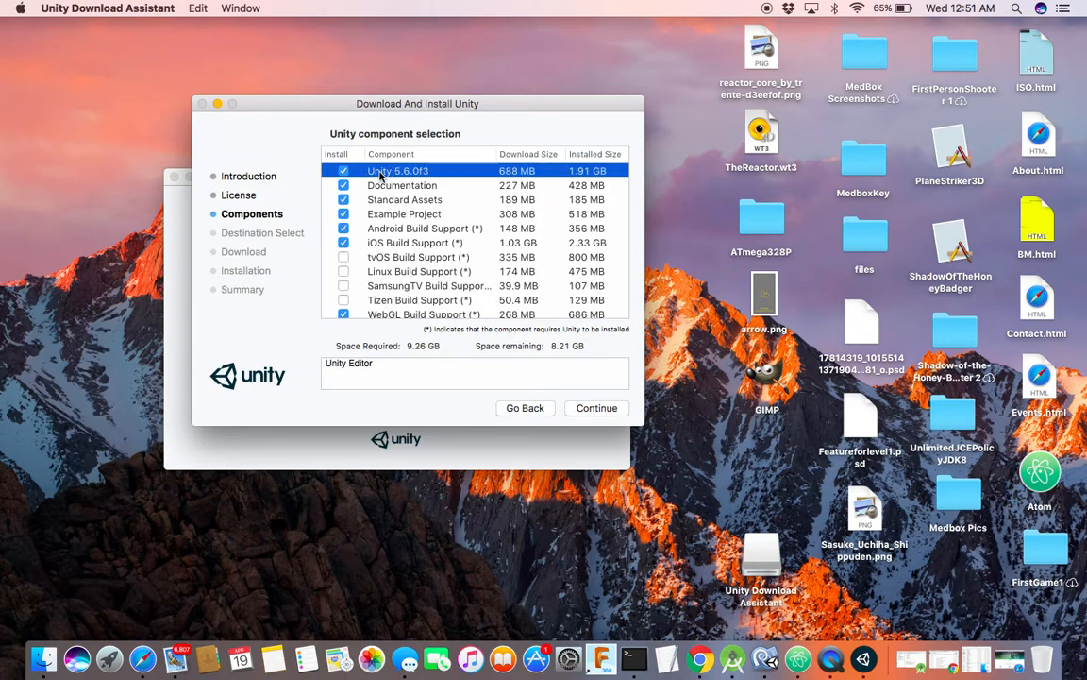
left_click(382, 187)
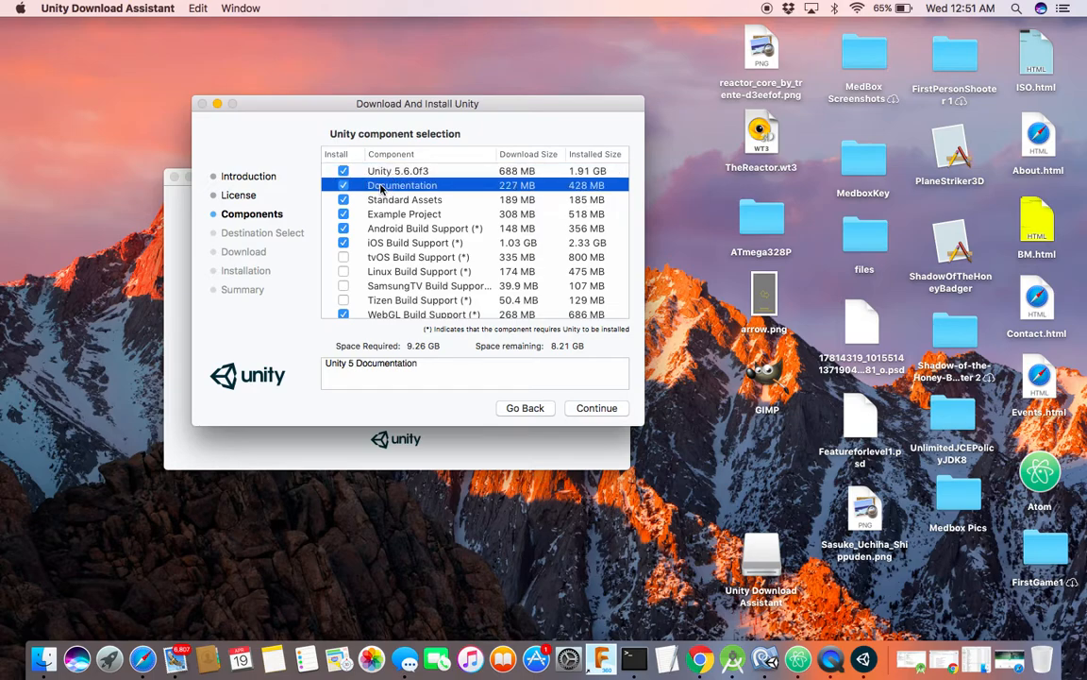
left_click(384, 202)
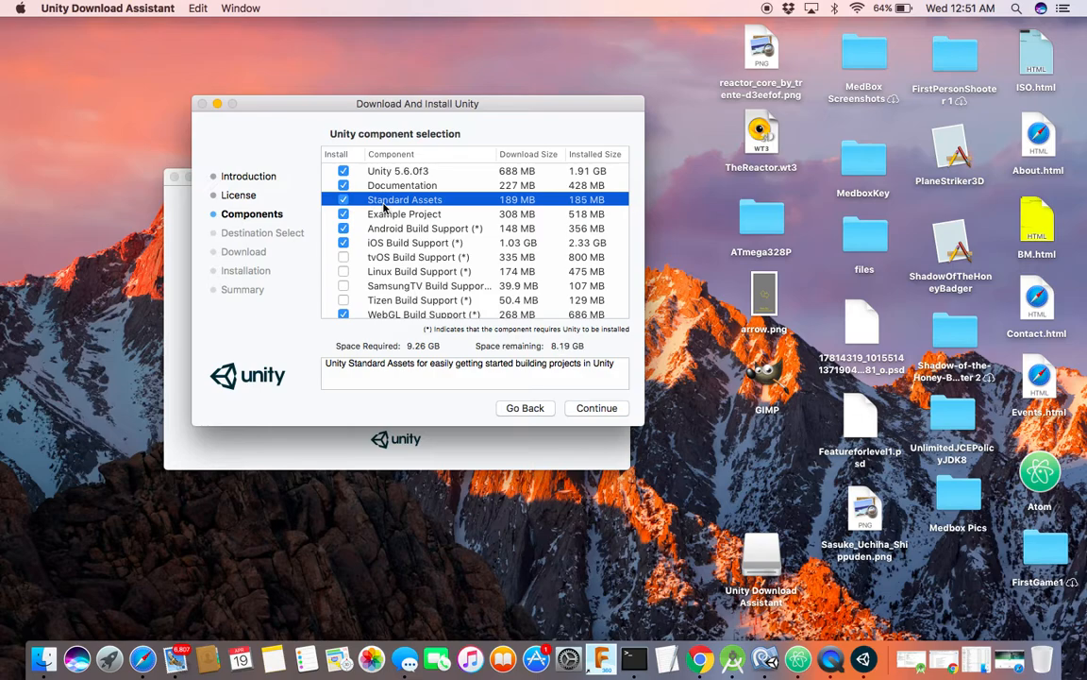
left_click(385, 215)
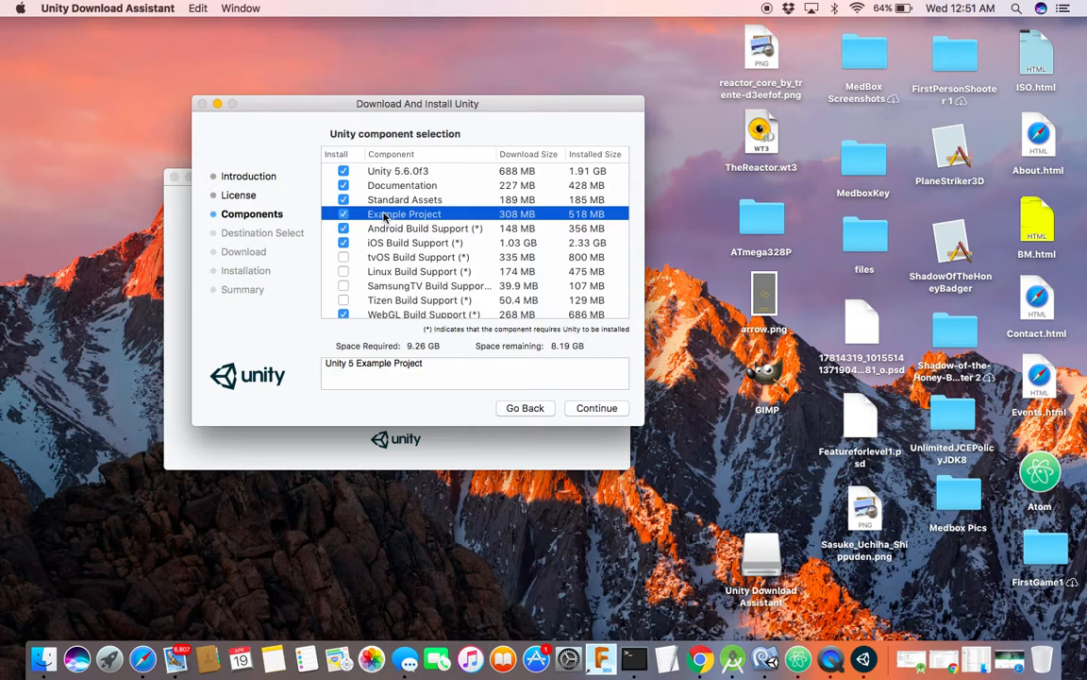
left_click(390, 230)
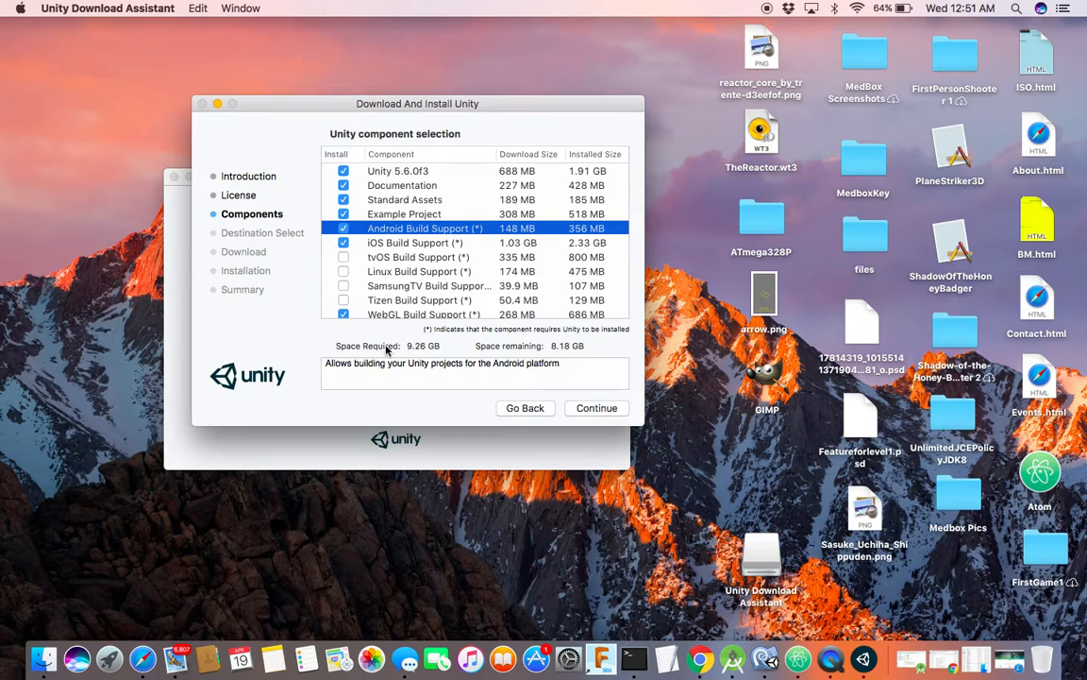
left_click(395, 316)
scroll(425, 235, "down", 3)
scroll(424, 233, "up", 4)
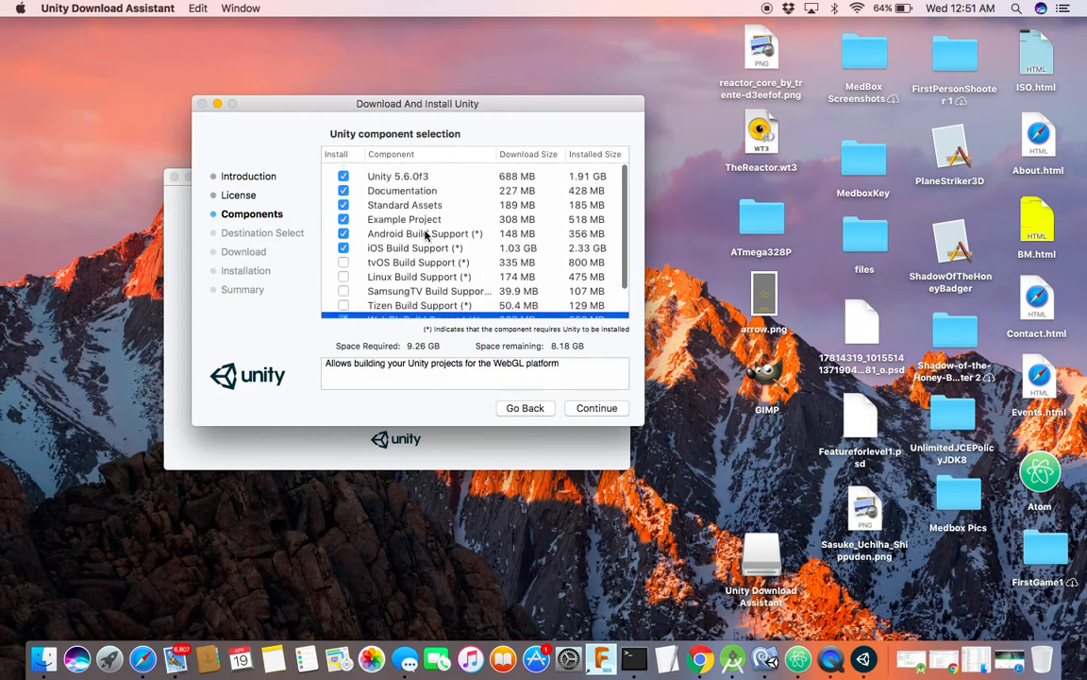
Go through the recommended components again, from the Unity editor down to Android and WebGL Build Support
left_click(407, 172)
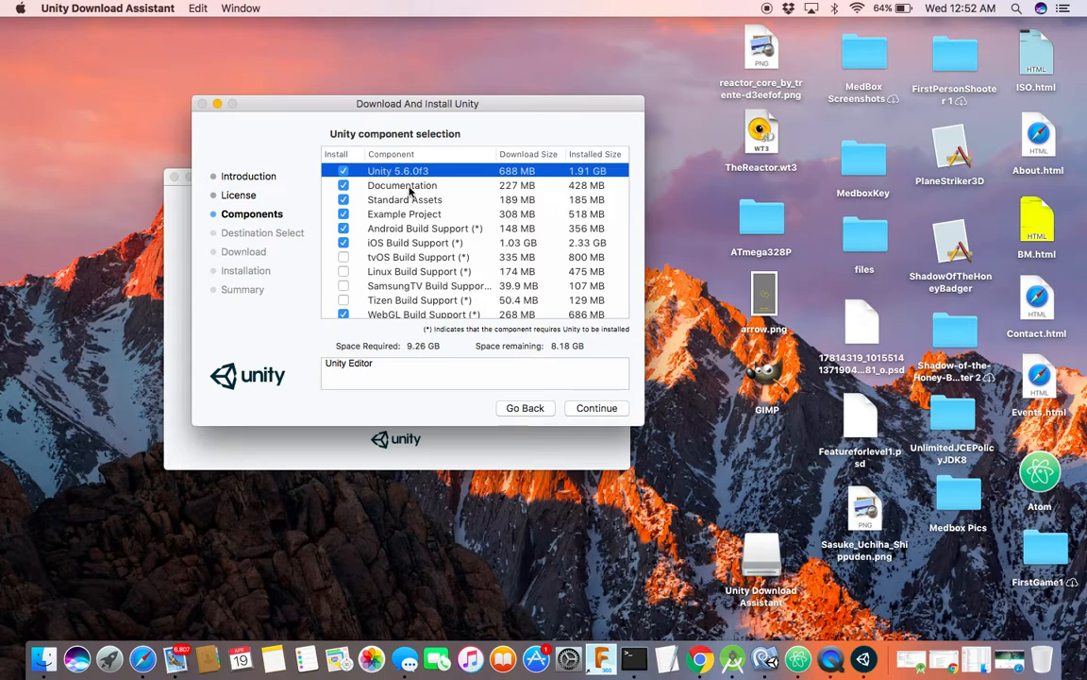
left_click(410, 189)
left_click(411, 201)
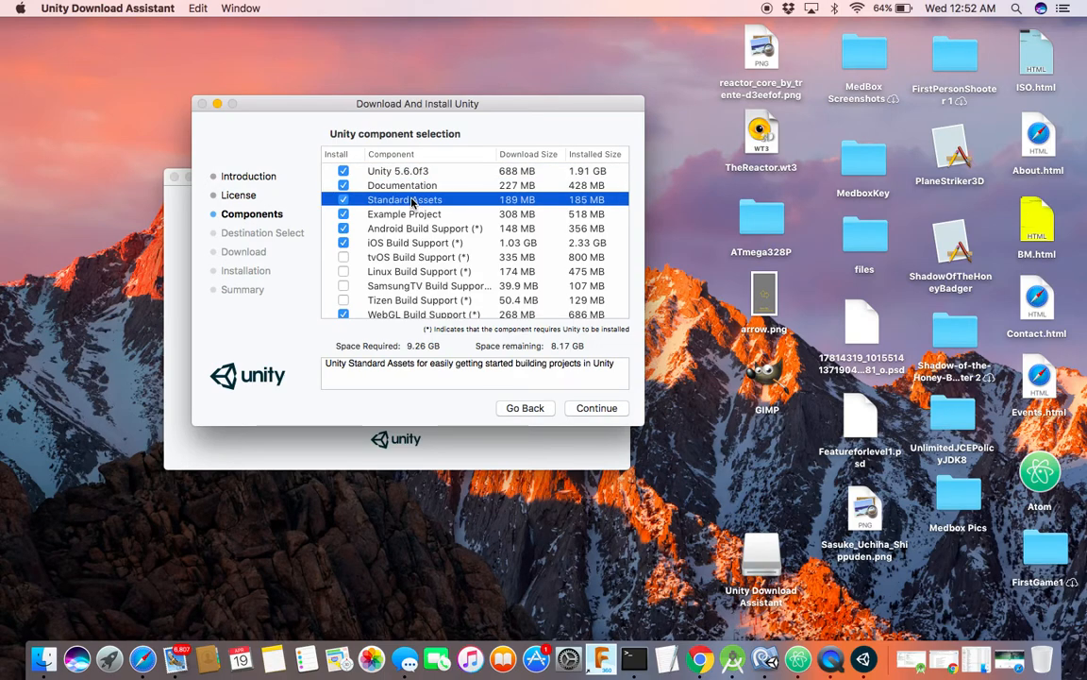
left_click(413, 214)
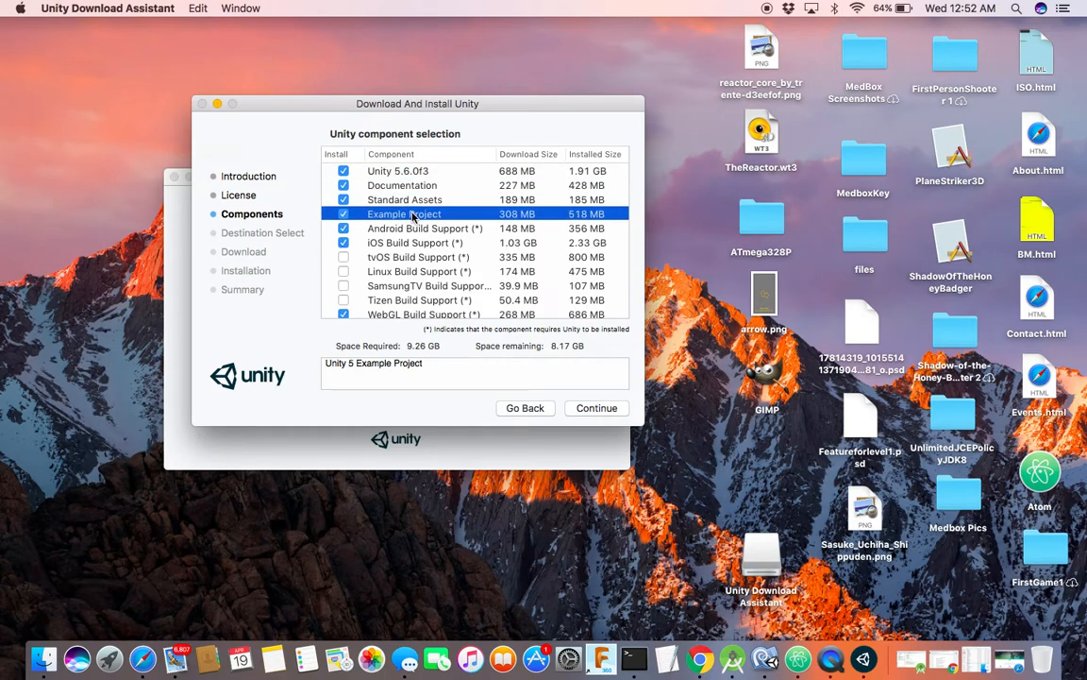
left_click(375, 227)
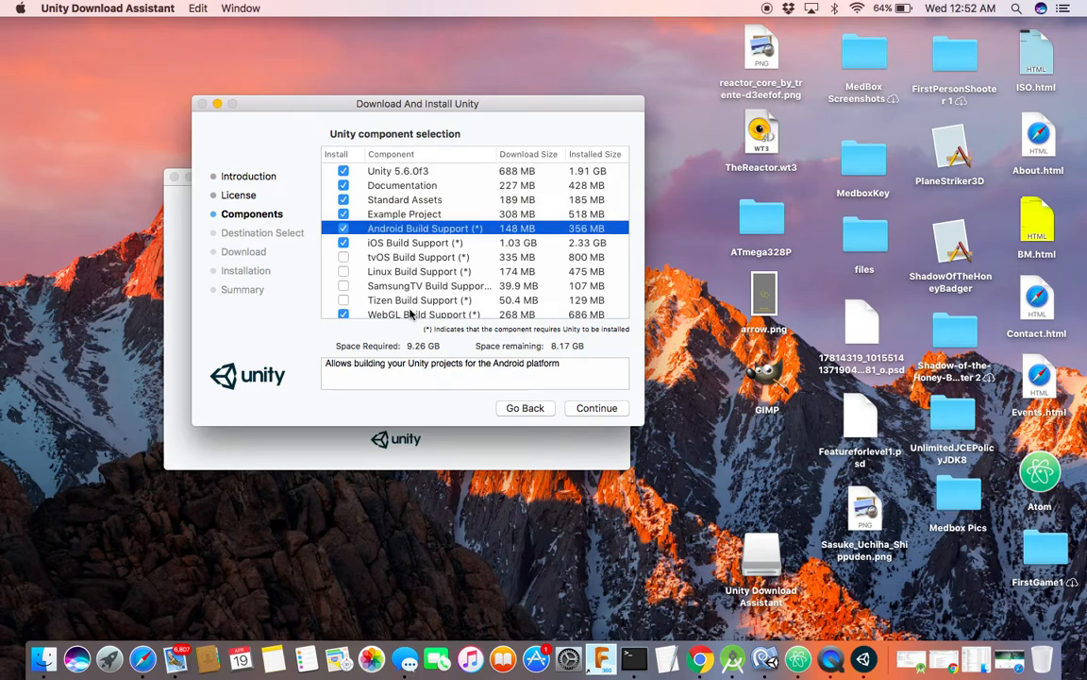
left_click(409, 313)
scroll(420, 283, "down", 3)
scroll(416, 269, "up", 2)
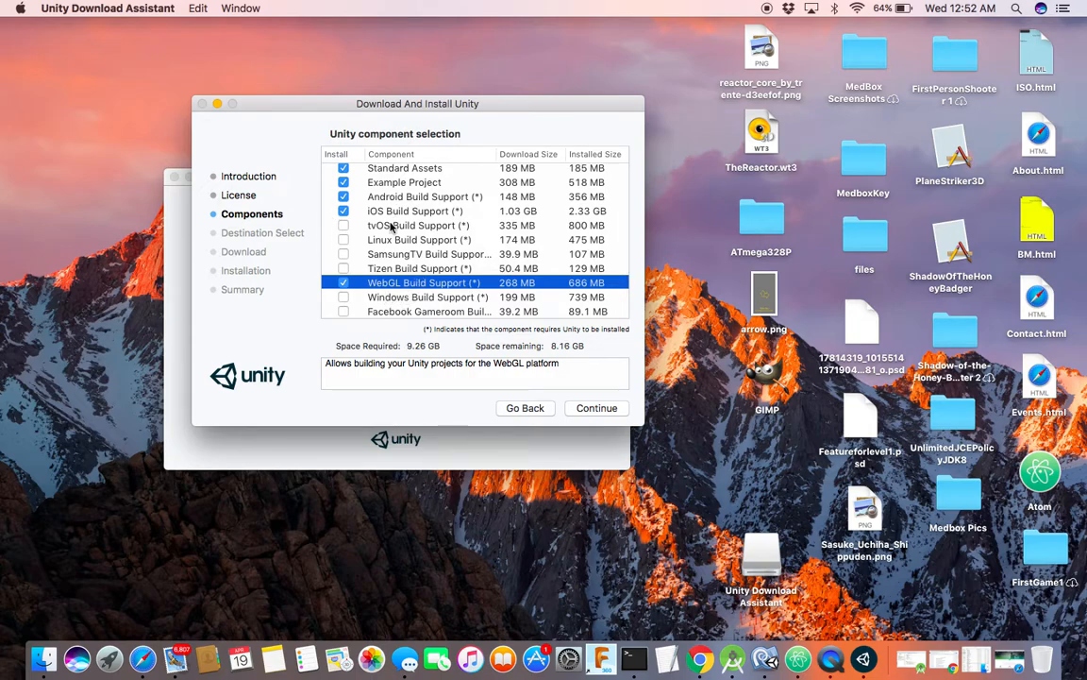
scroll(391, 234, "up", 2)
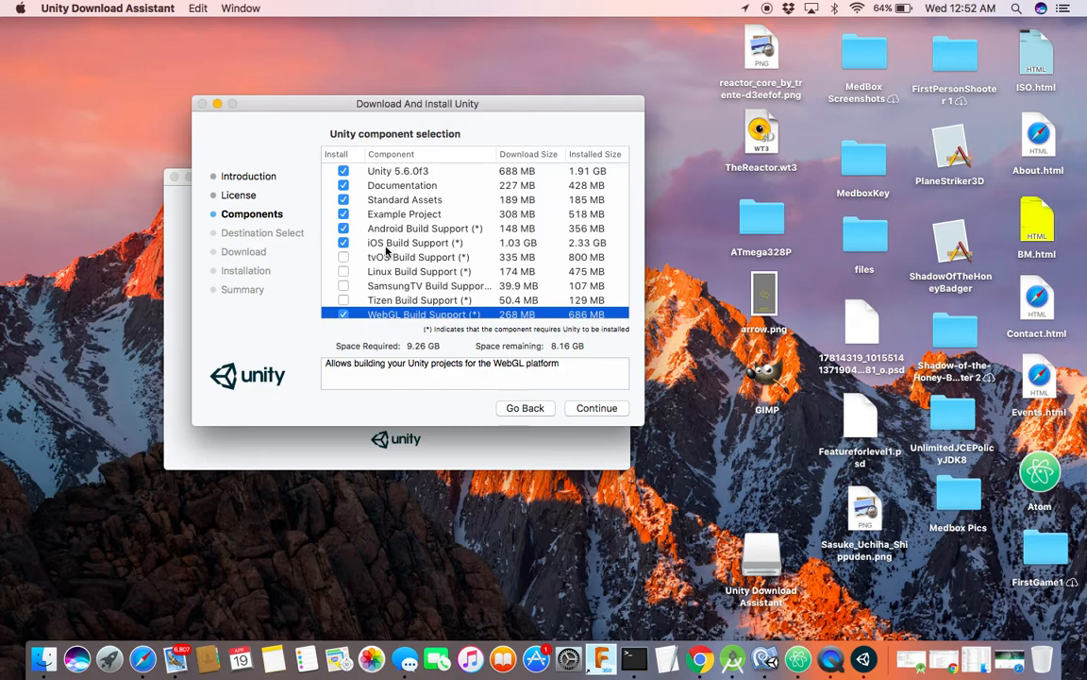
Examine the descriptions of the iOS, tvOS, Linux, SamsungTV and Tizen build support components
left_click(391, 243)
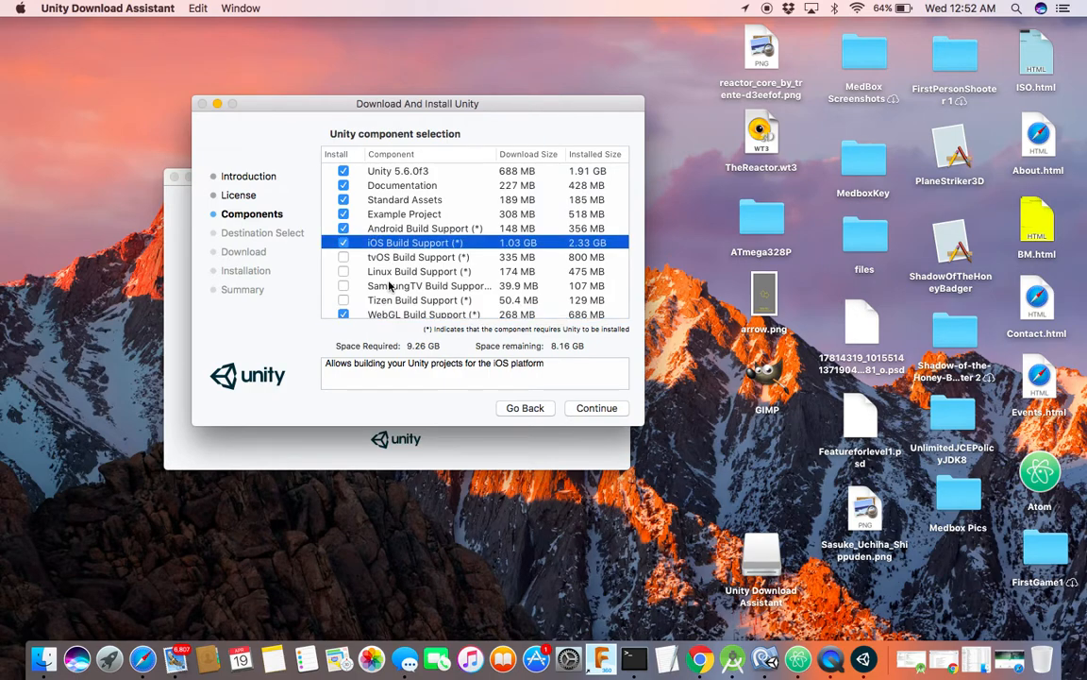
left_click(385, 258)
left_click(383, 272)
key("Down")
key("Down")
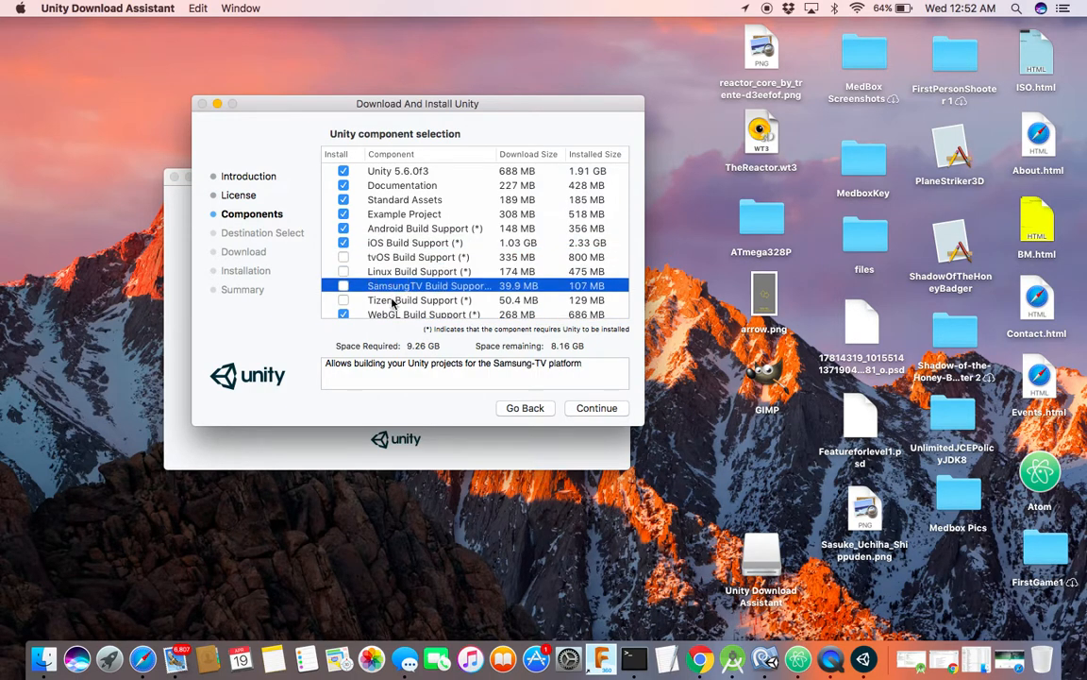
scroll(392, 302, "down", 2)
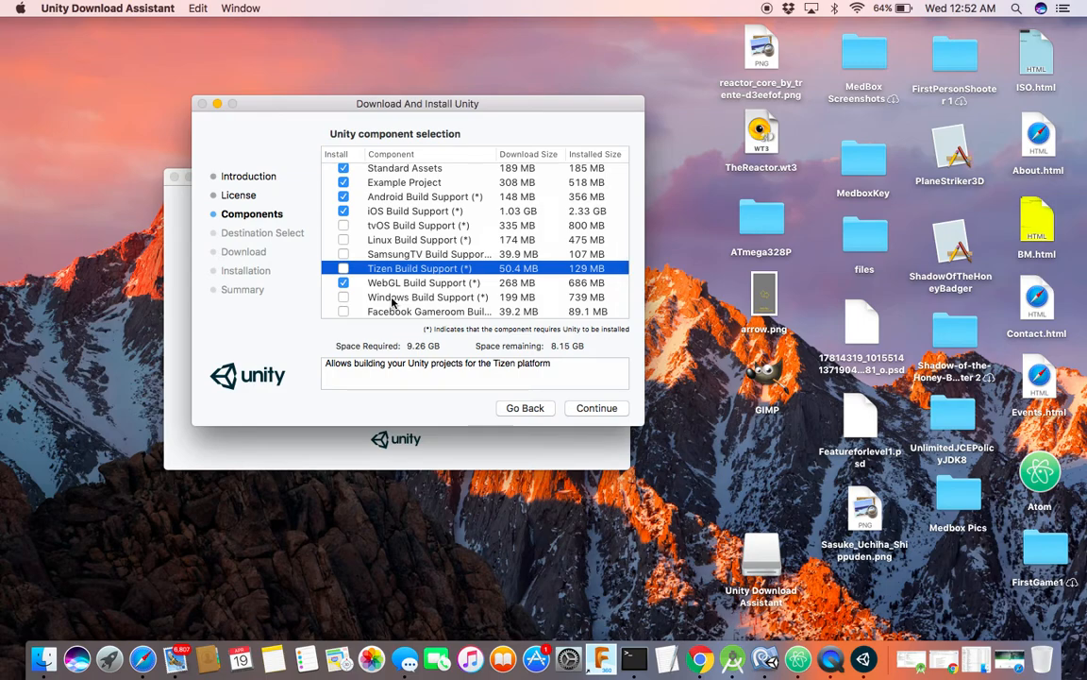
Continue to the administrator authorization, cancel it, and back out of the installer, closing its disk image window
left_click(594, 413)
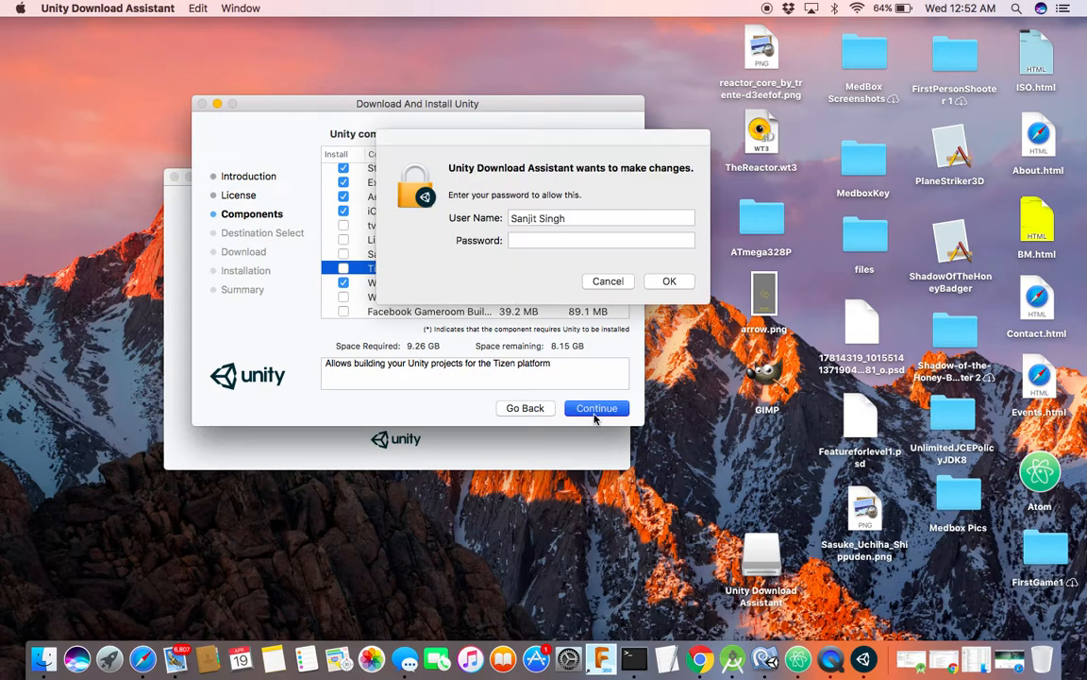
left_click(605, 281)
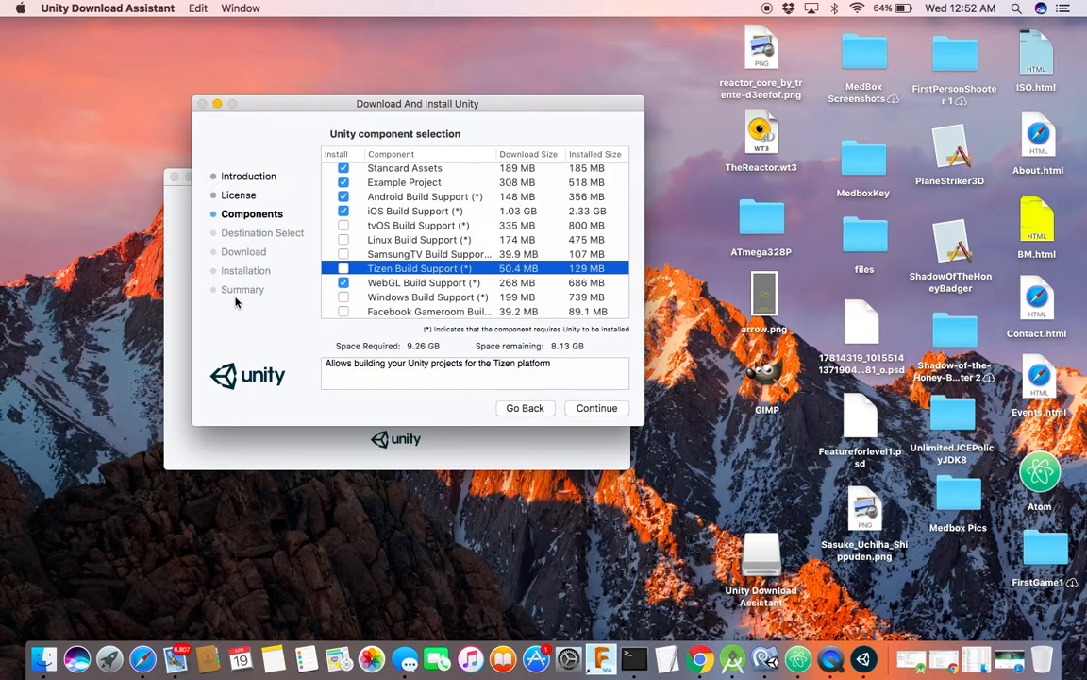
left_click(519, 410)
left_click(519, 409)
left_click(182, 177)
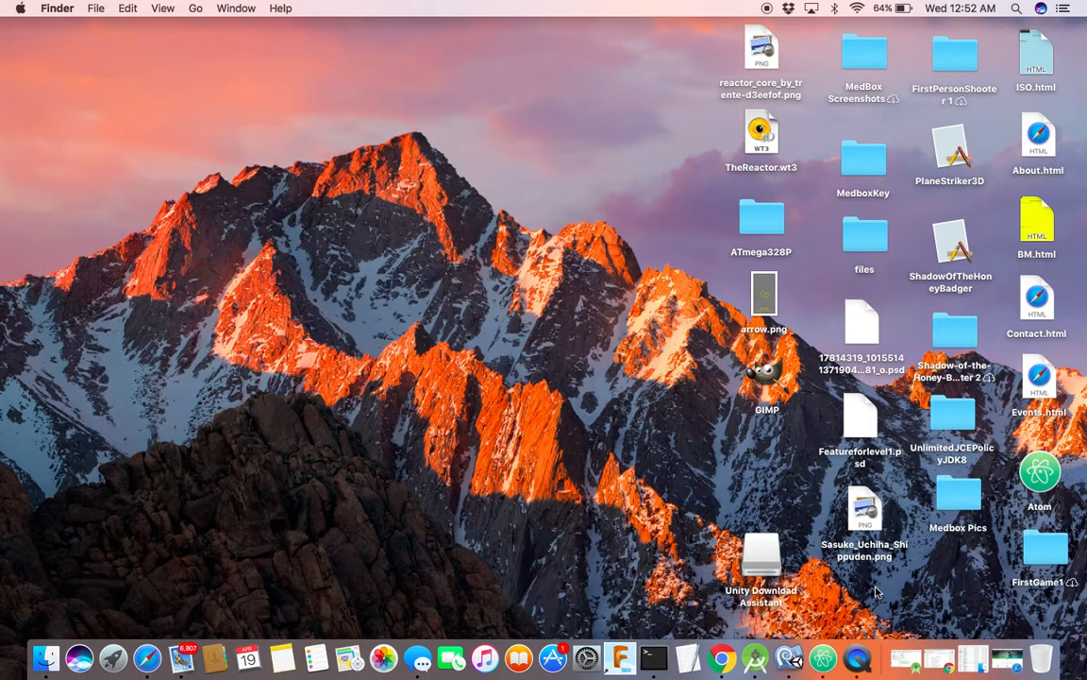
Eject the Unity Download Assistant disk image from the desktop
right_click(763, 562)
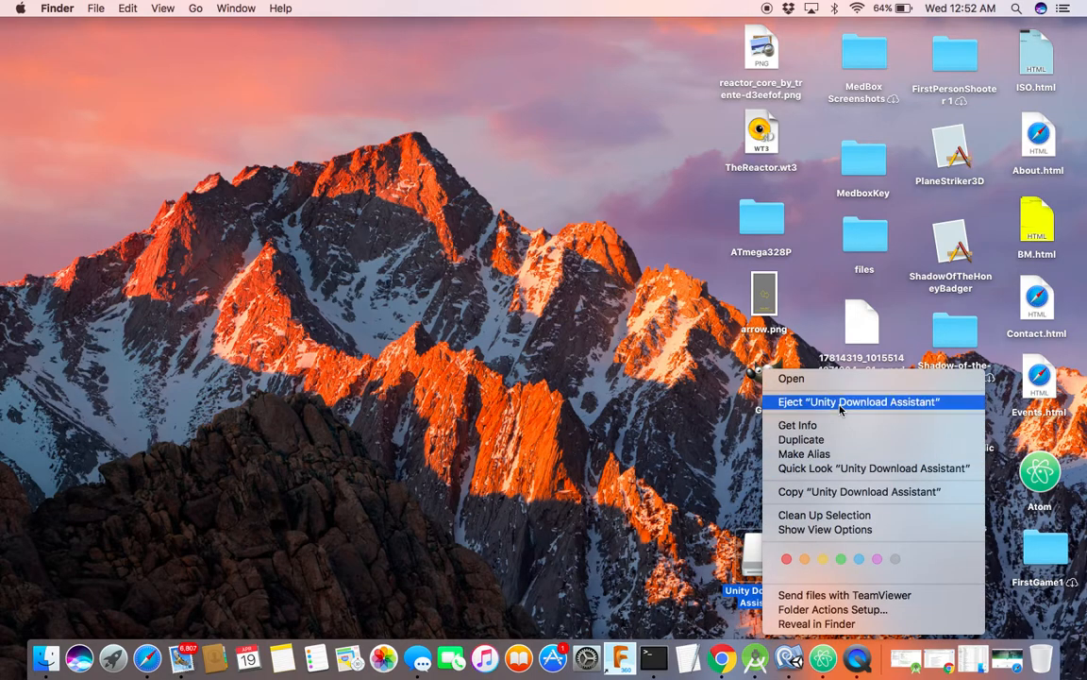
left_click(845, 402)
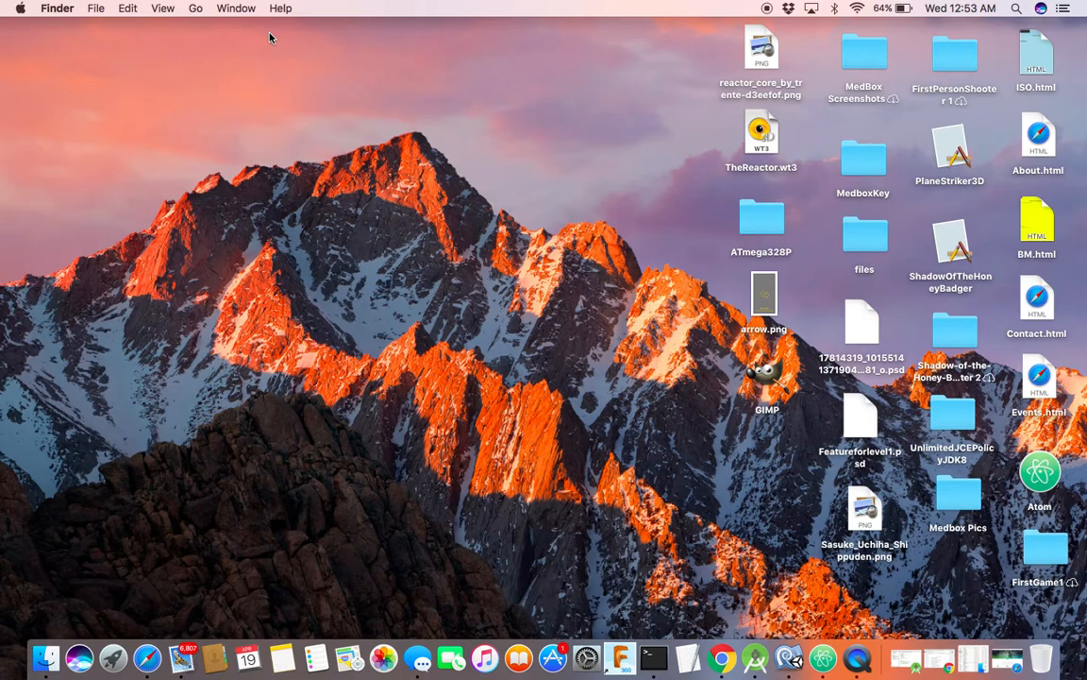
Launch Unity from the Unity folder in Applications and minimize the Finder window
left_click(194, 7)
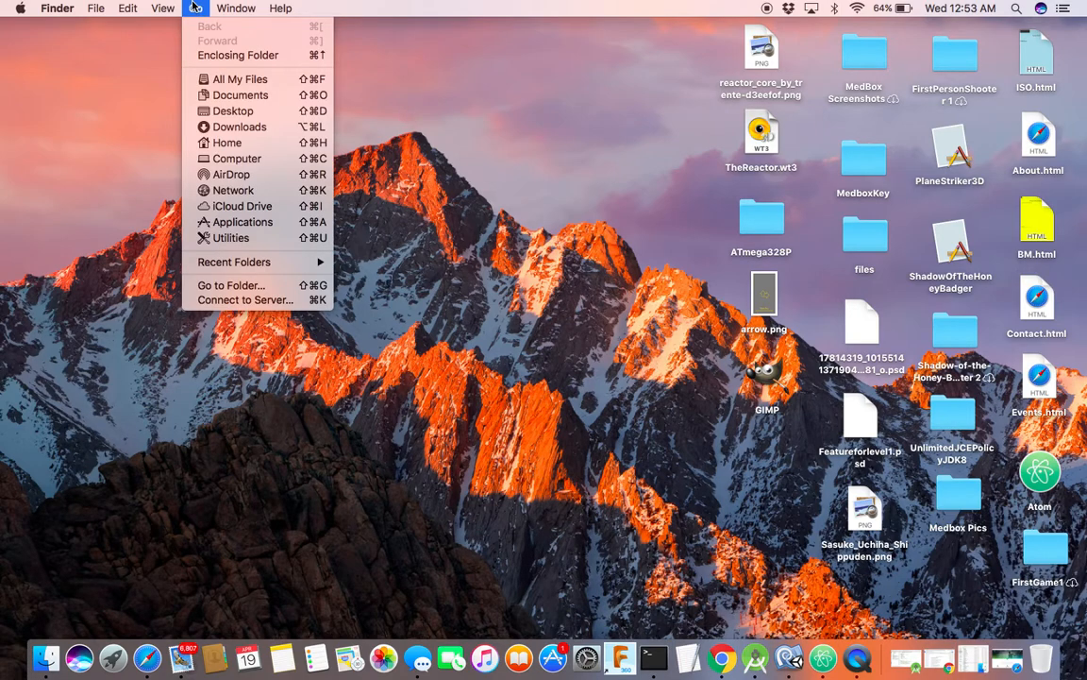
left_click(261, 230)
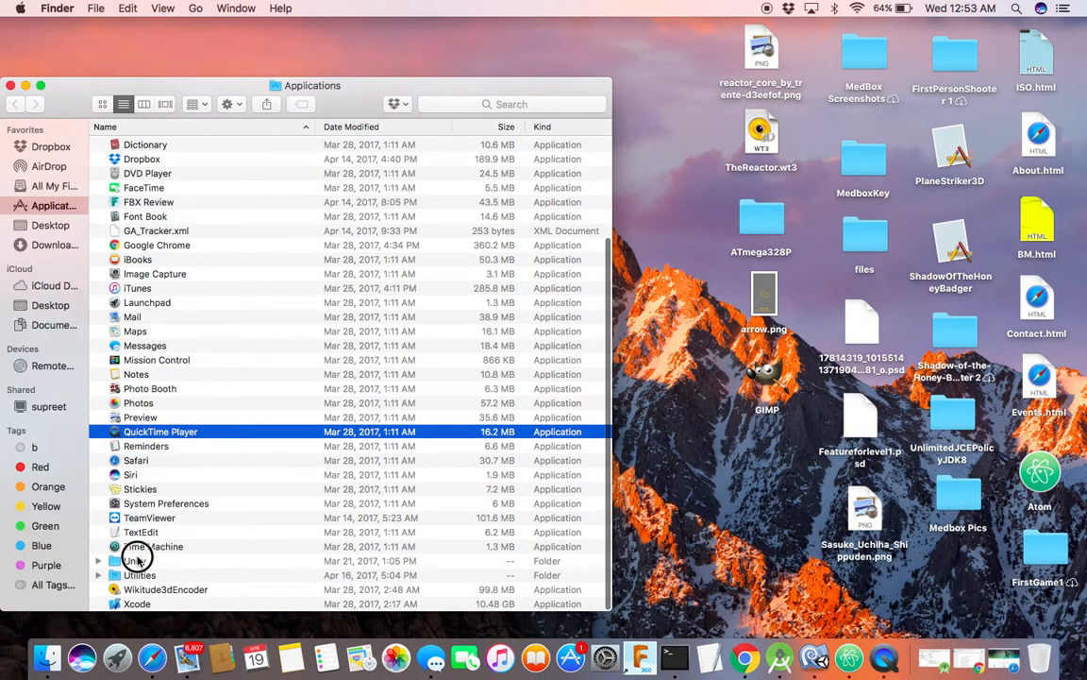
double_click(133, 561)
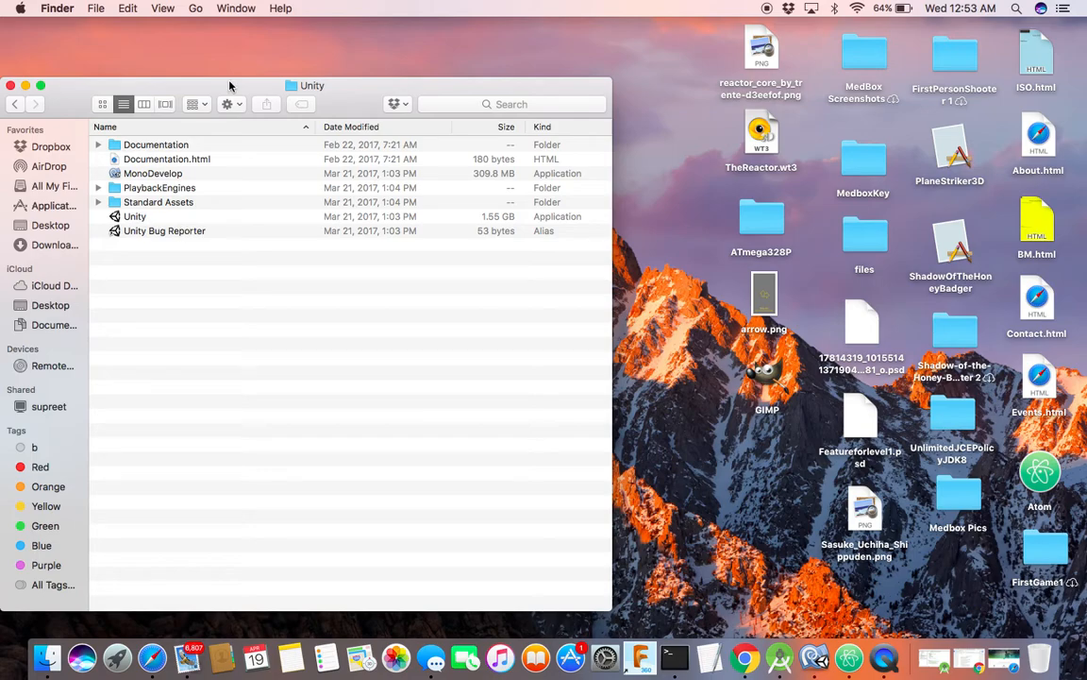
left_click_drag(213, 85, 304, 23)
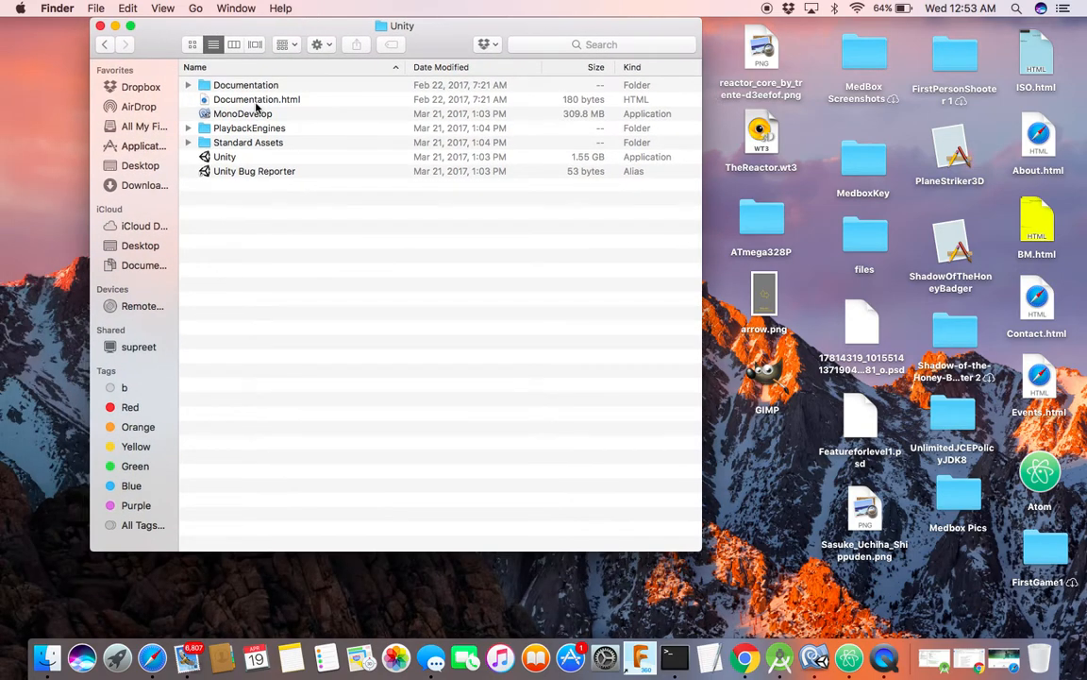
left_click(231, 156)
left_click(115, 25)
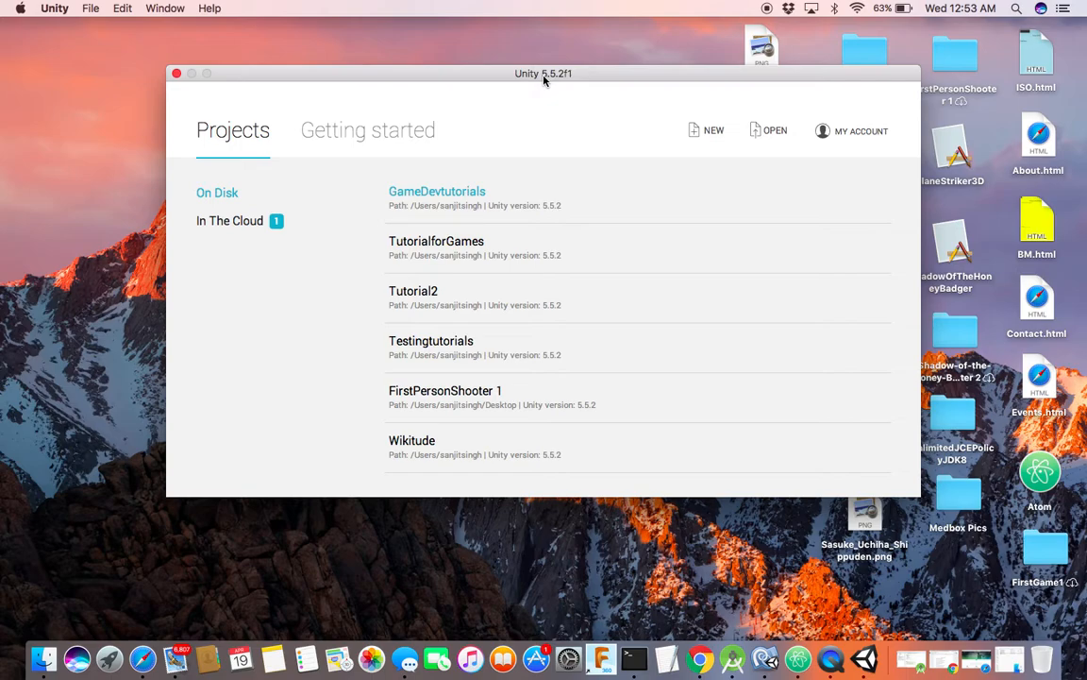
Look over the account options in the Unity launcher, including the sign-out entry, and close them
left_click(852, 137)
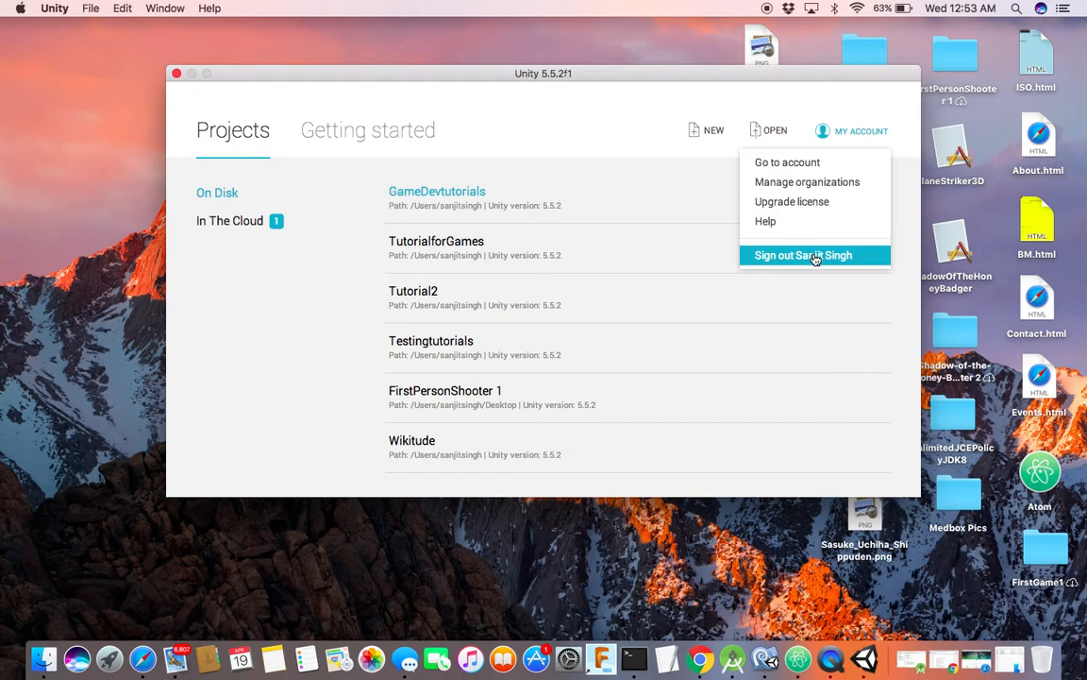
left_click(756, 104)
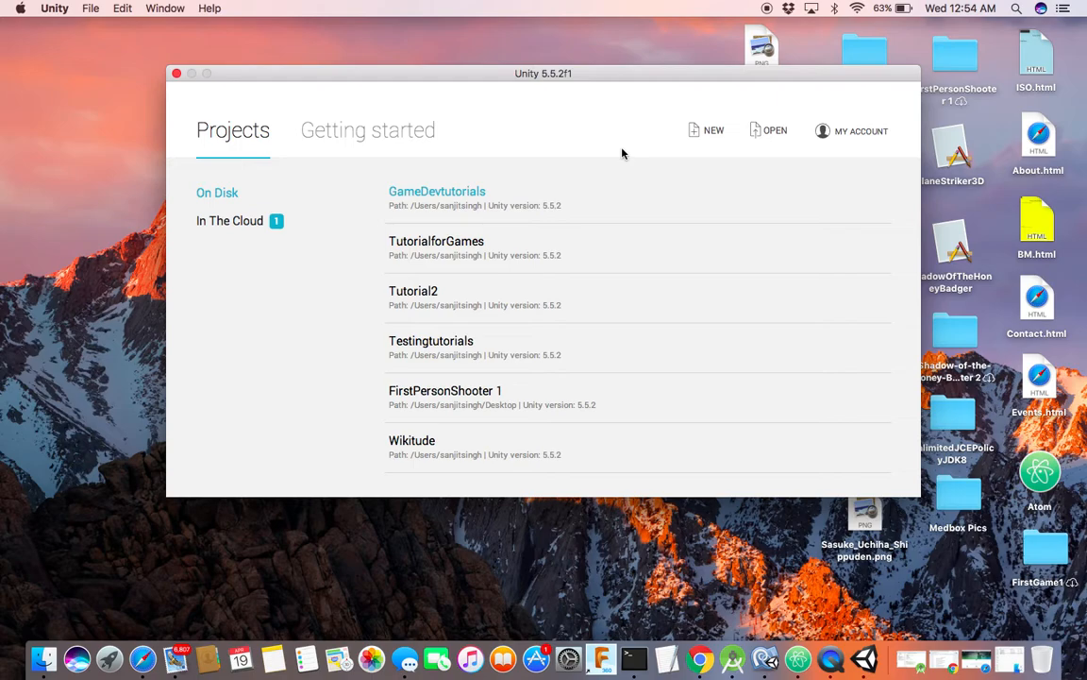
Start a new 3D project and review its name, location and organization fields
left_click(710, 136)
left_click(671, 148)
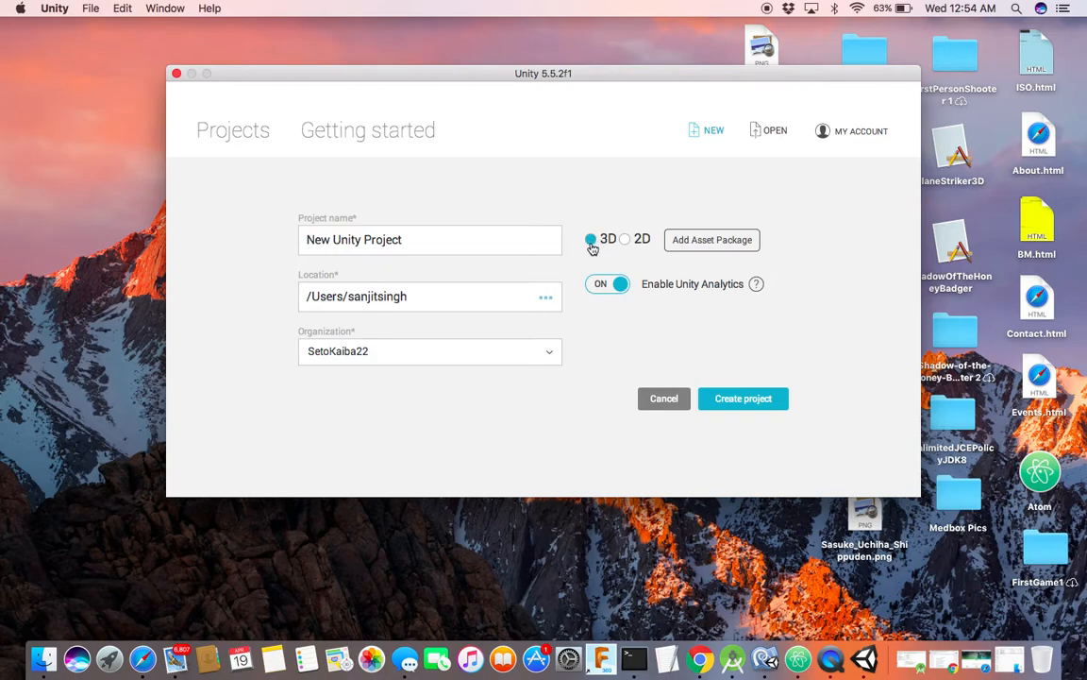
left_click(592, 247)
left_click(492, 236)
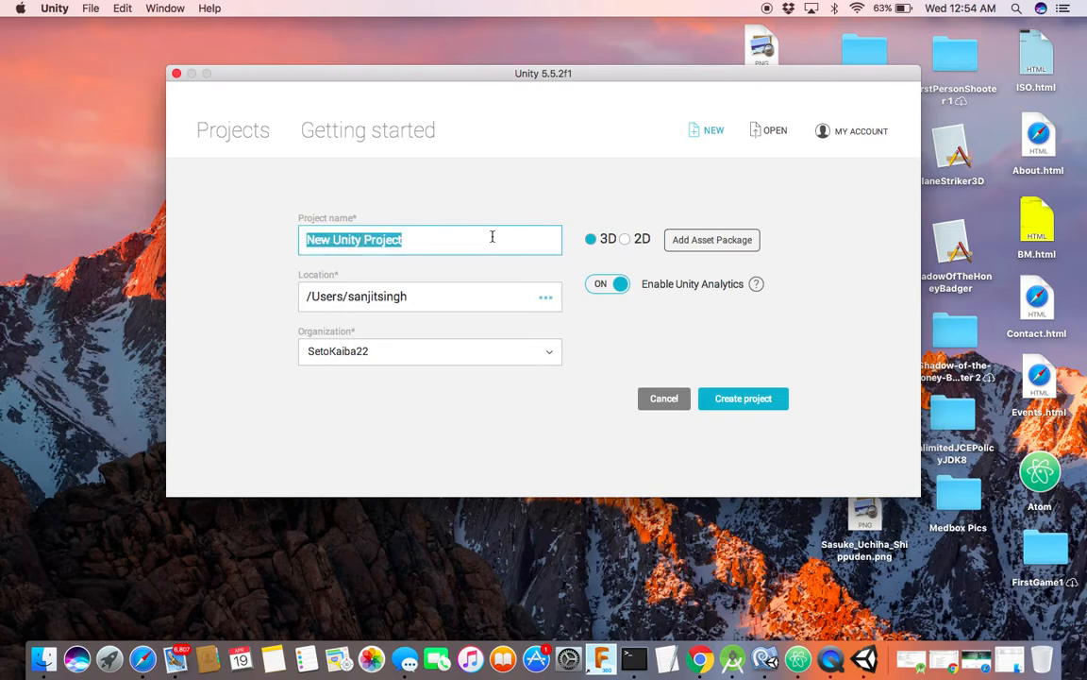
left_click(491, 297)
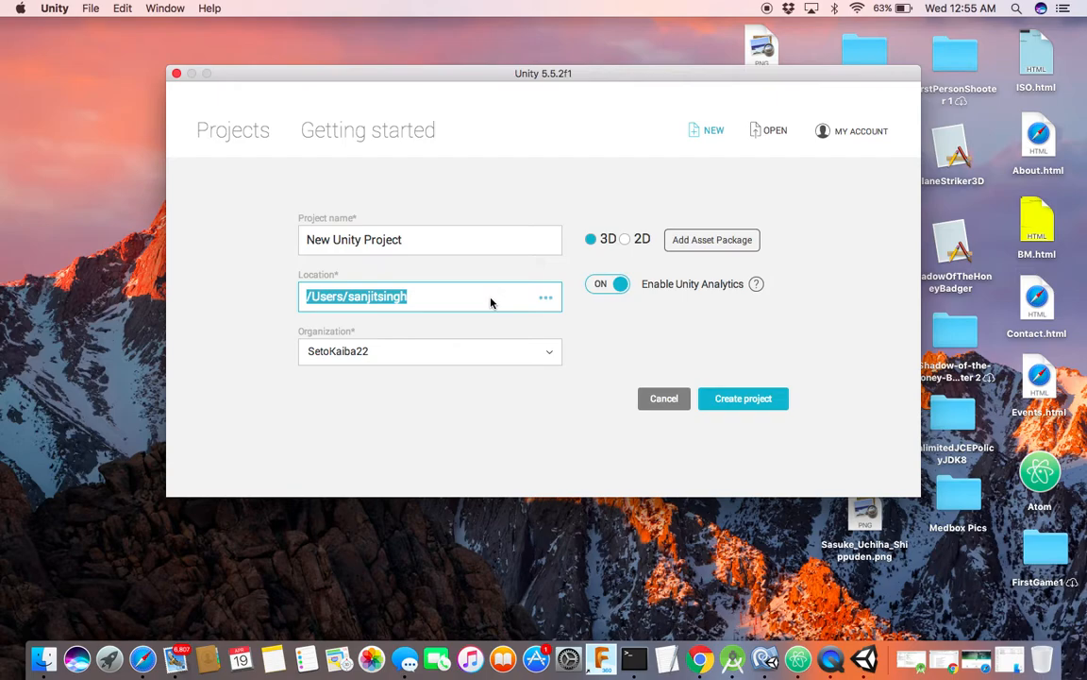
left_click(420, 352)
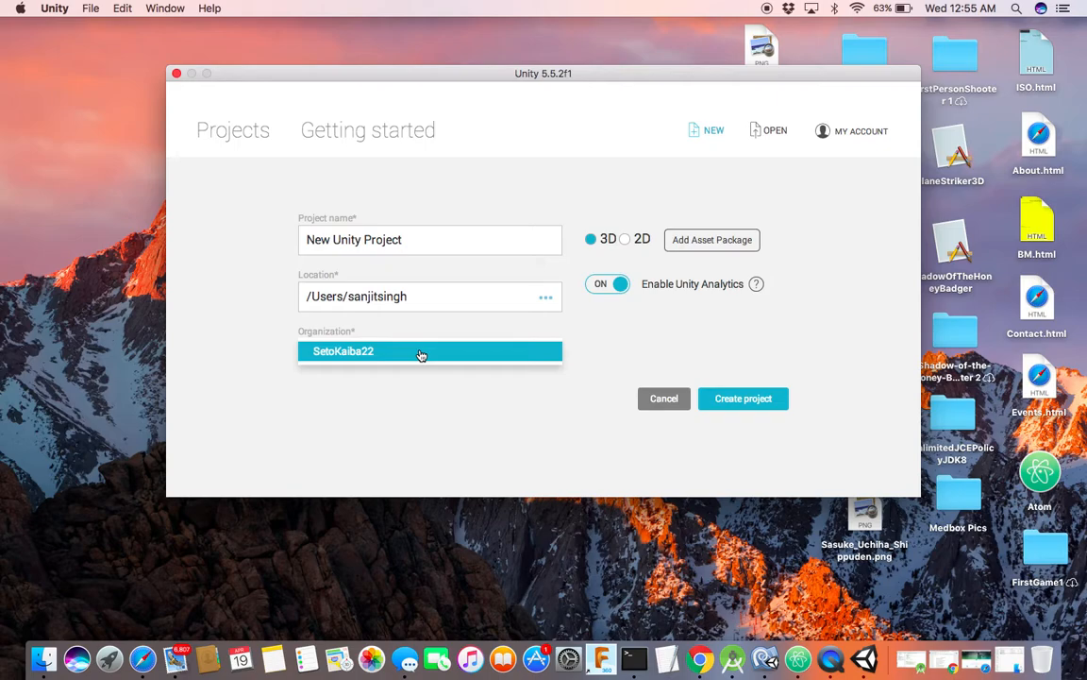
left_click(421, 355)
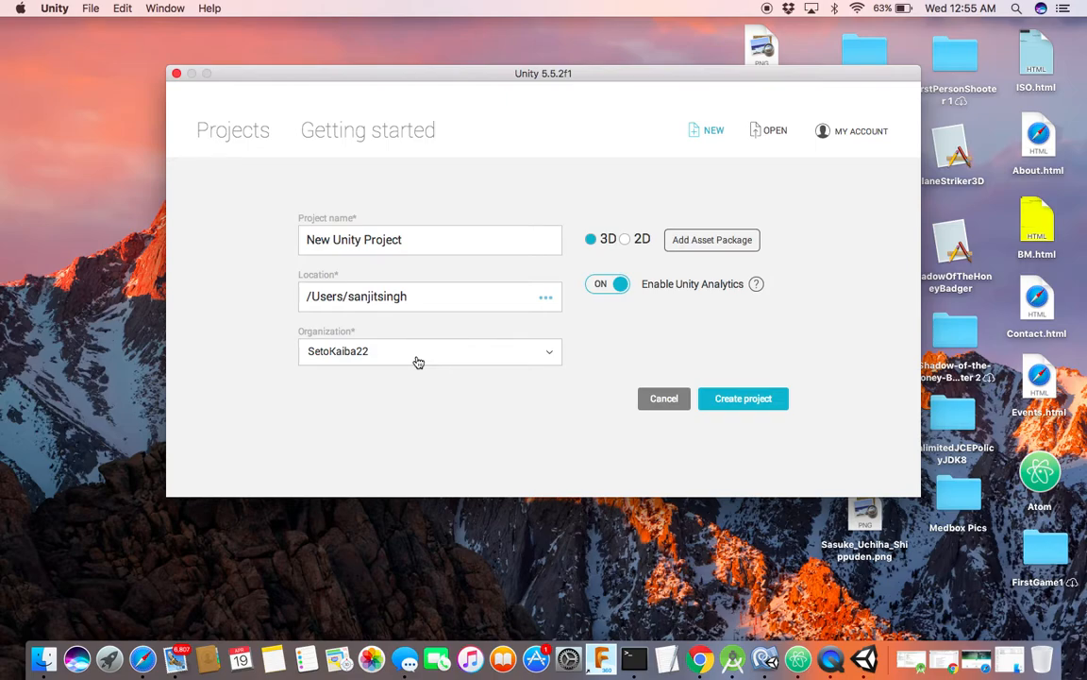
left_click(459, 237)
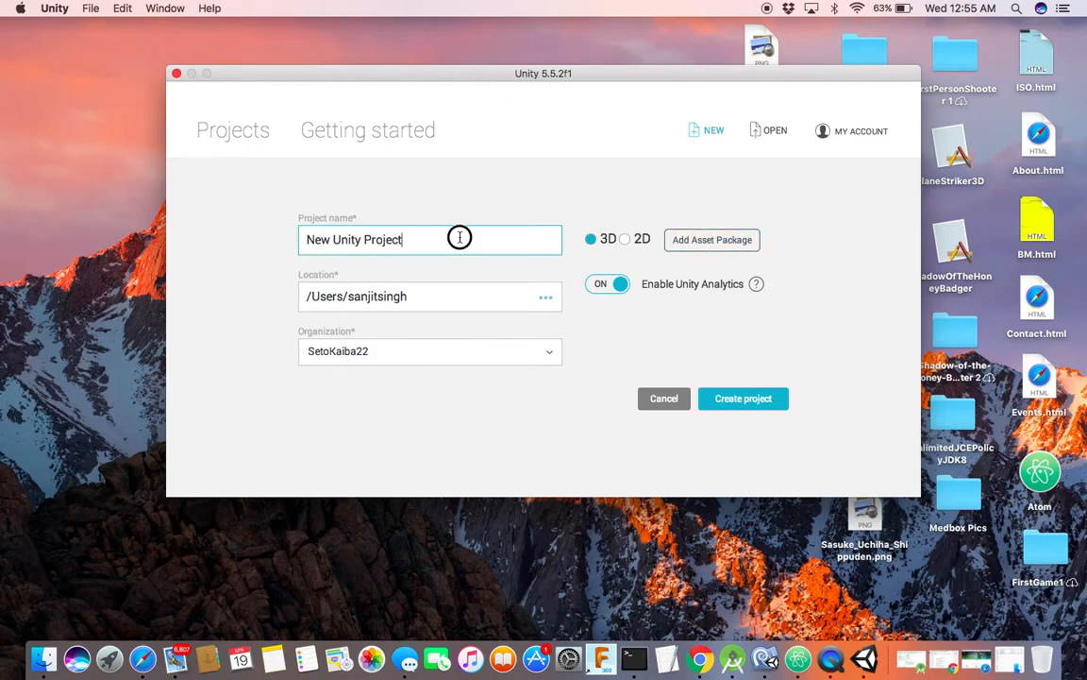
triple_click(460, 237)
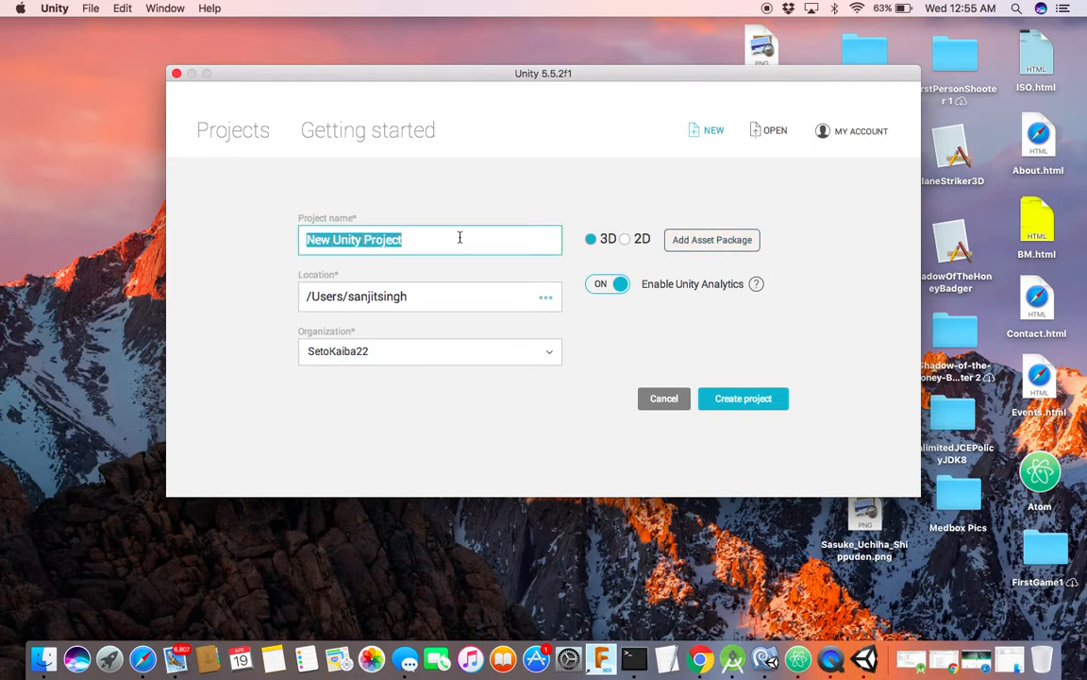
Select the 2D, Cameras, Characters, CrossPlatformInput, Effects and Environment asset packages for the new project
left_click(723, 241)
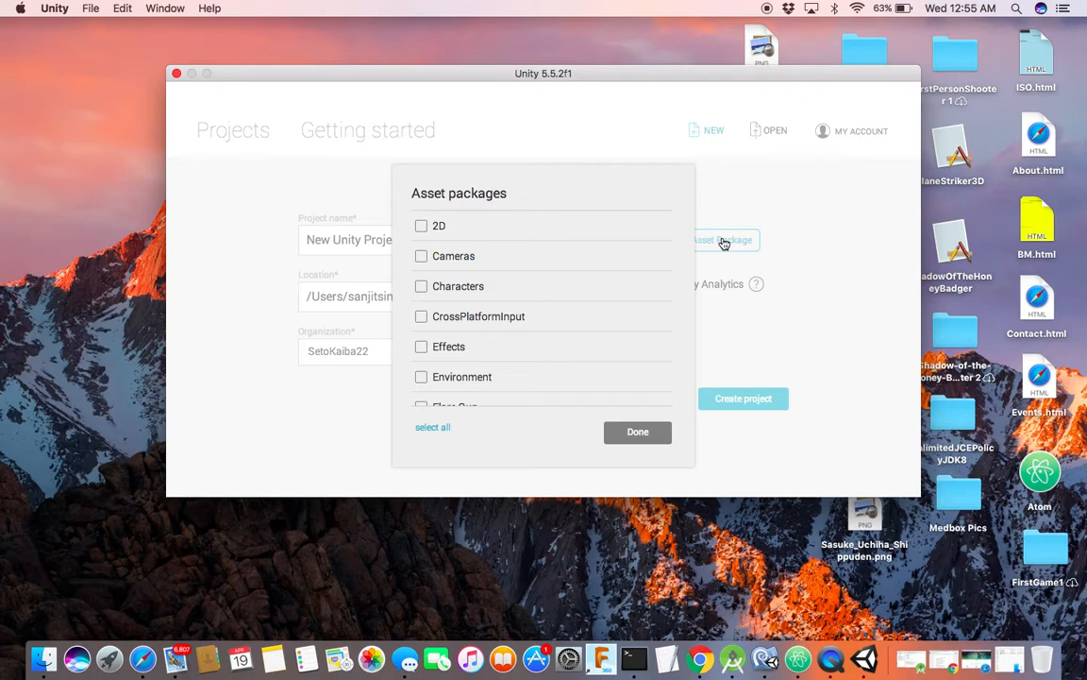
left_click(421, 226)
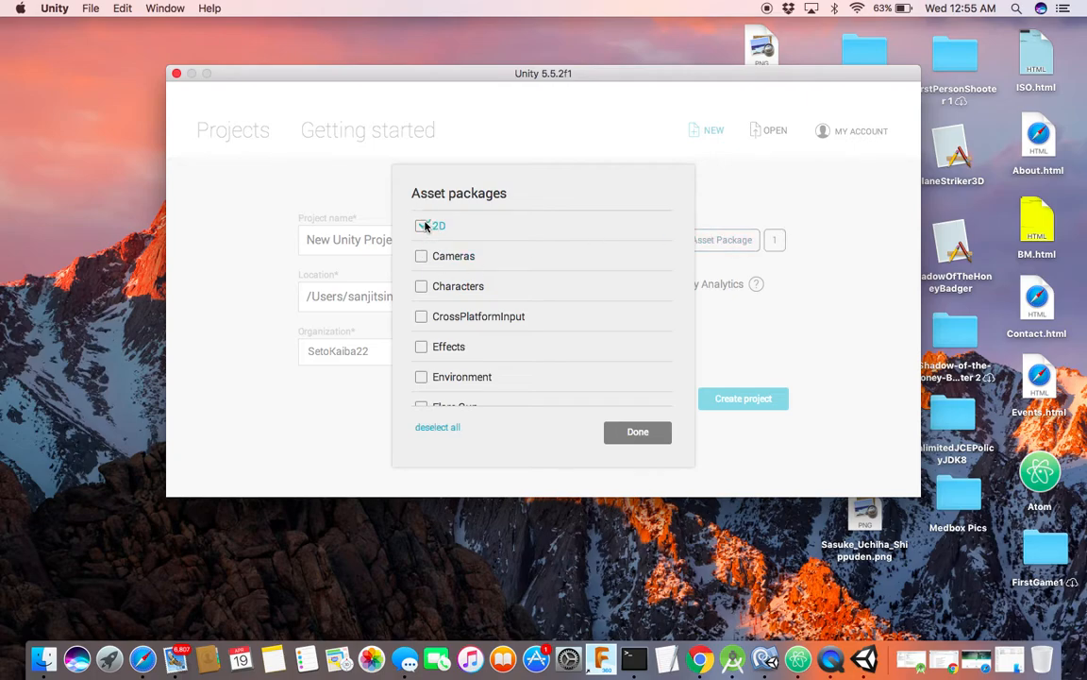
left_click(421, 286)
left_click(421, 318)
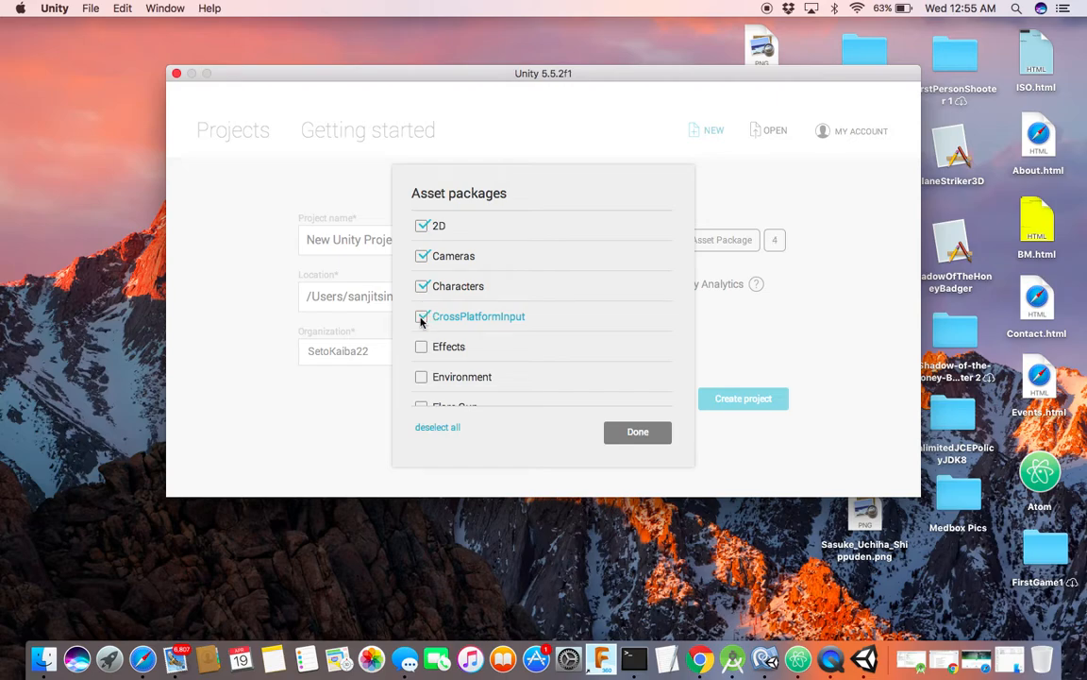
left_click(421, 348)
left_click(421, 378)
Add the ParticleSystems, Prototyping, Utility and Vehicles asset packages and confirm the package selection
scroll(489, 348, "down", 2)
scroll(489, 348, "down", 2)
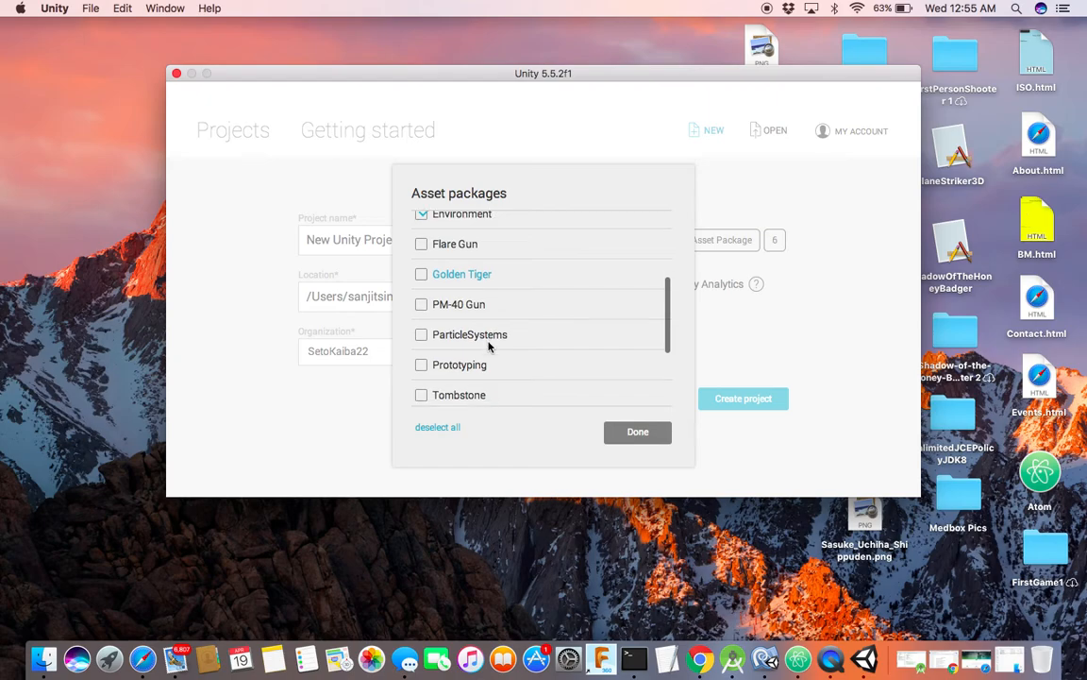
left_click(419, 335)
left_click(422, 363)
scroll(476, 368, "down", 3)
left_click(421, 366)
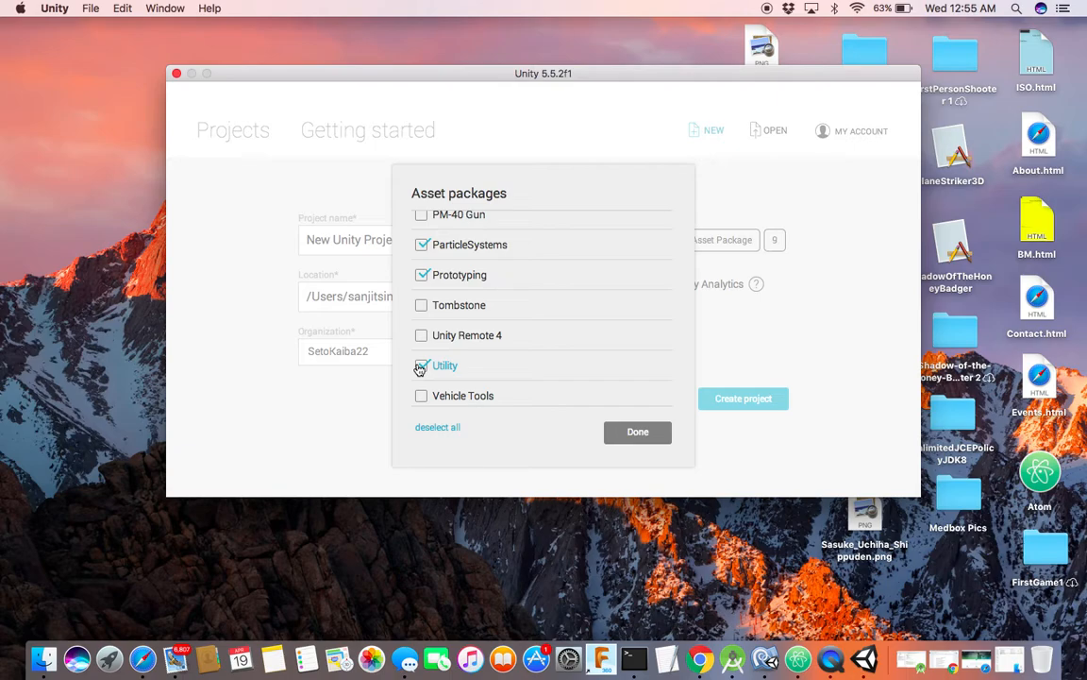
scroll(502, 354, "down", 1)
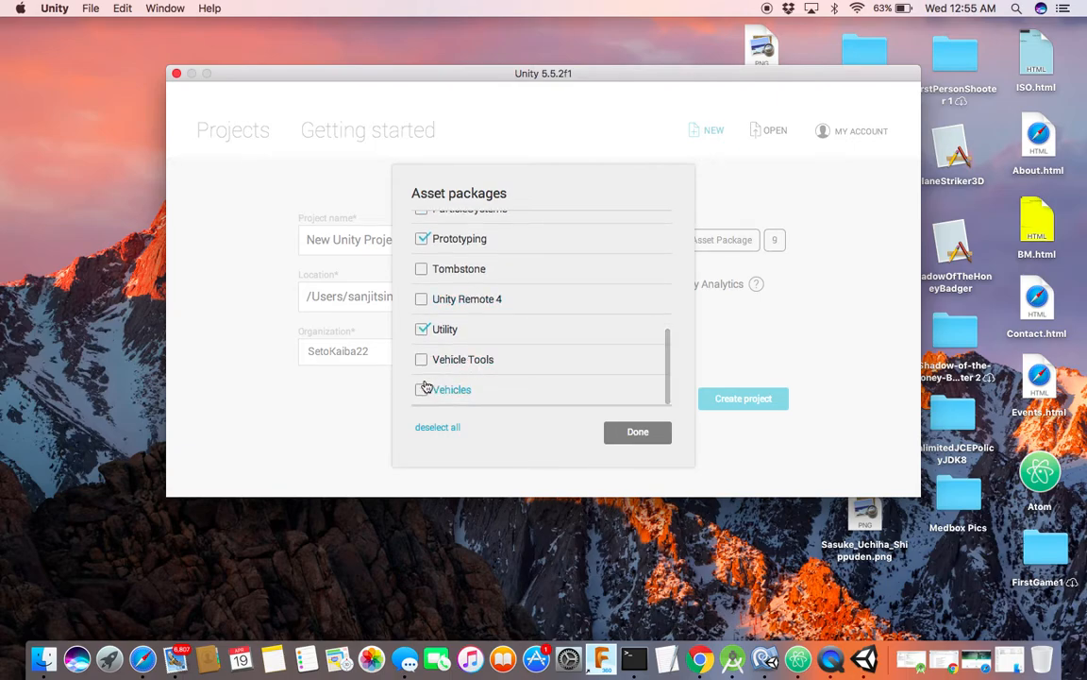
left_click(422, 390)
left_click(642, 438)
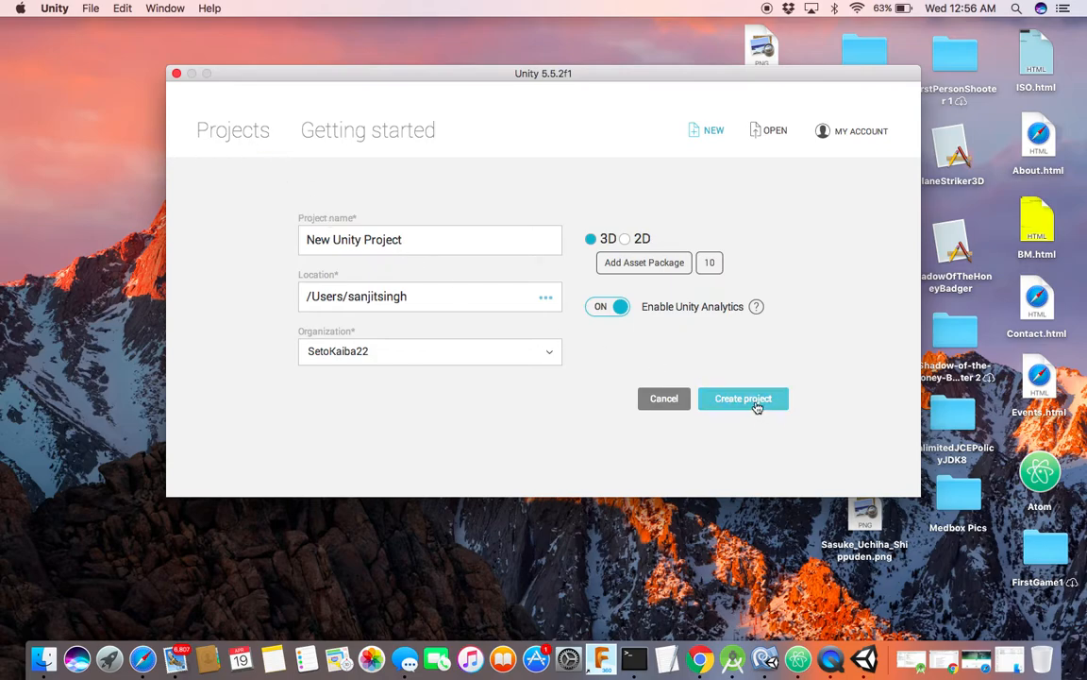
Leave the new project form without creating it and open the existing GameDevtutorials project
triple_click(373, 232)
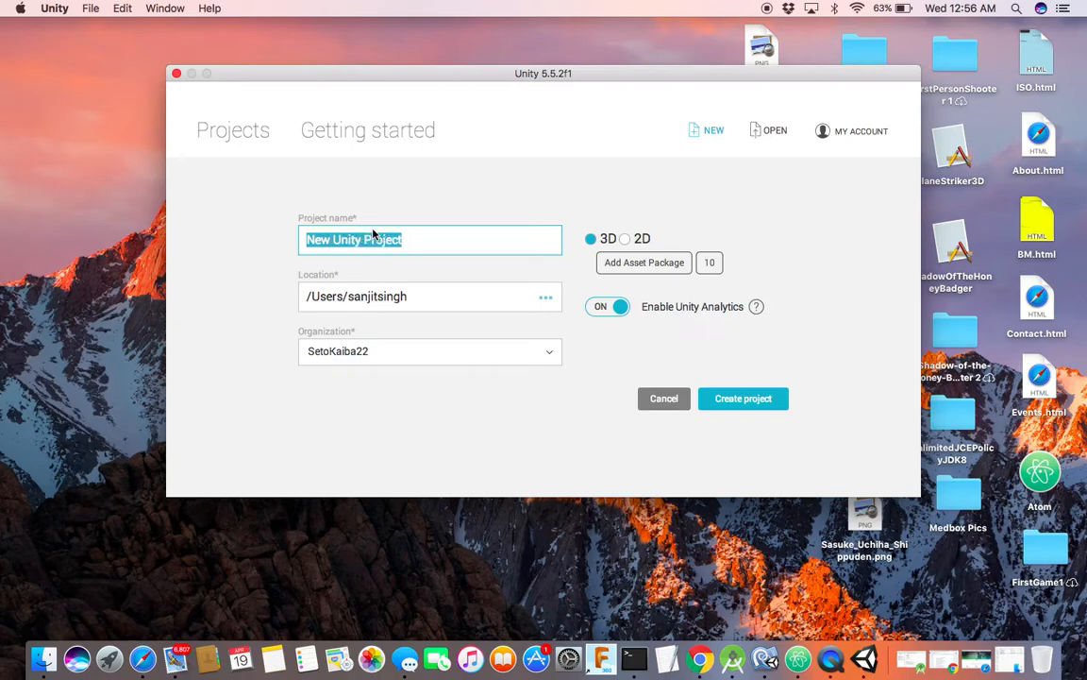
left_click(243, 137)
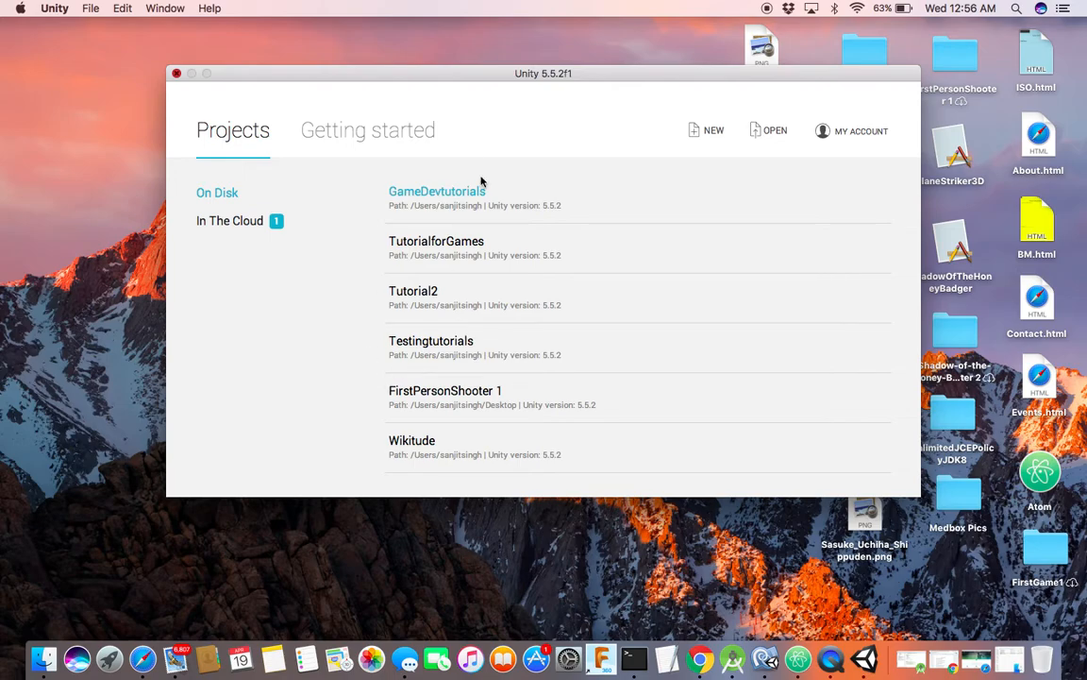
left_click(421, 193)
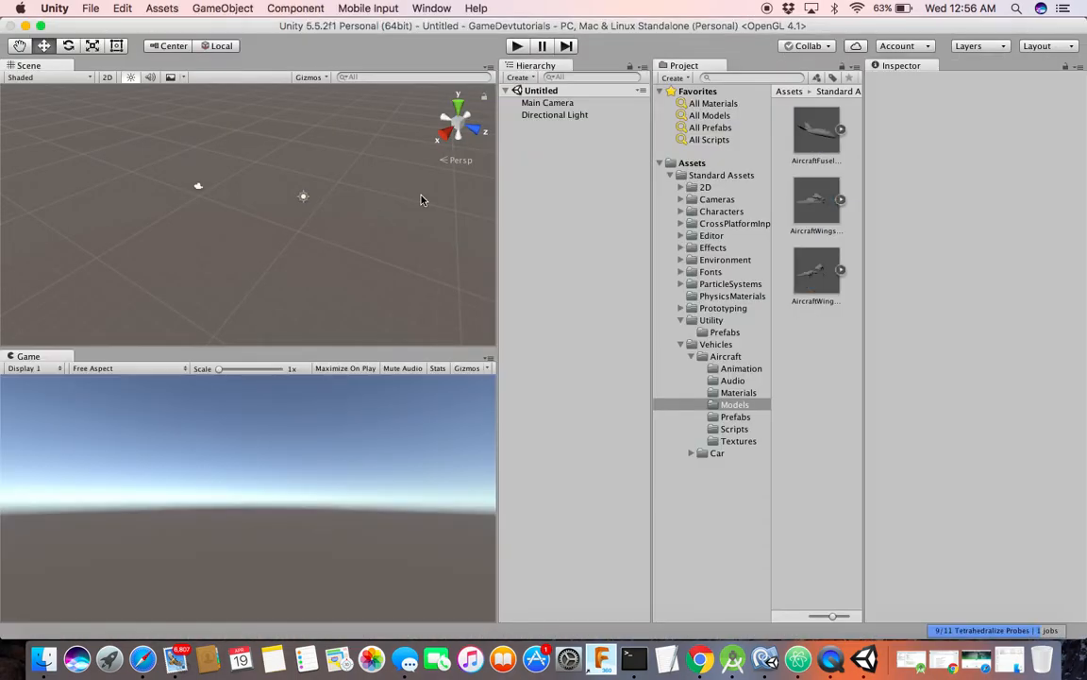
Switch the editor to the Default window layout
left_click(431, 8)
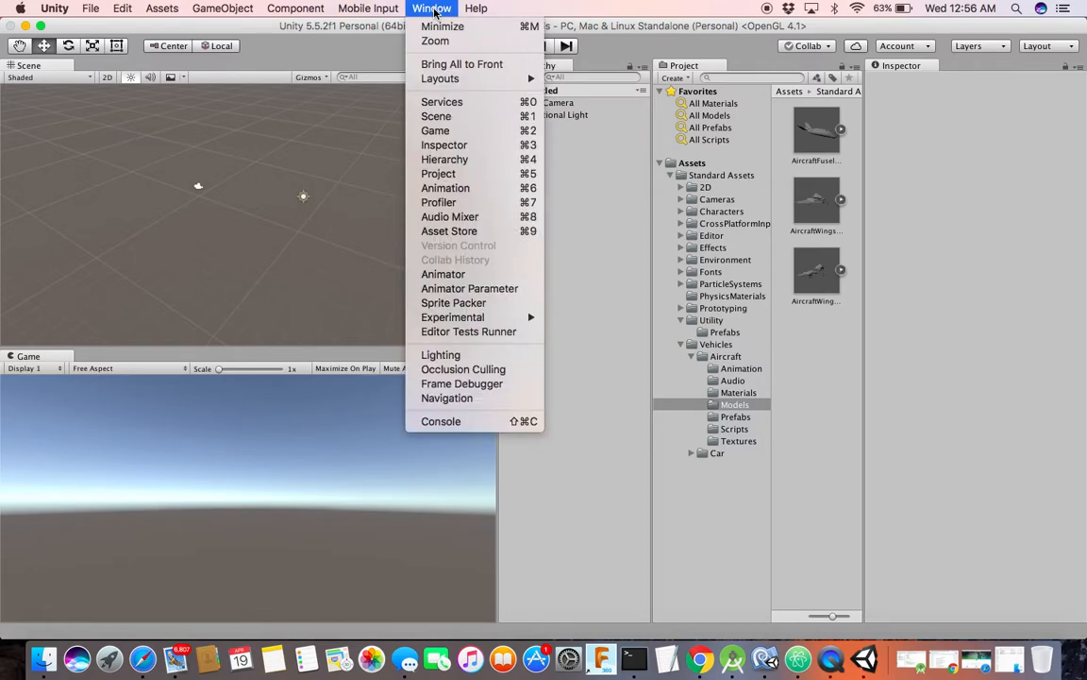
mouse_move(452, 82)
left_click(578, 107)
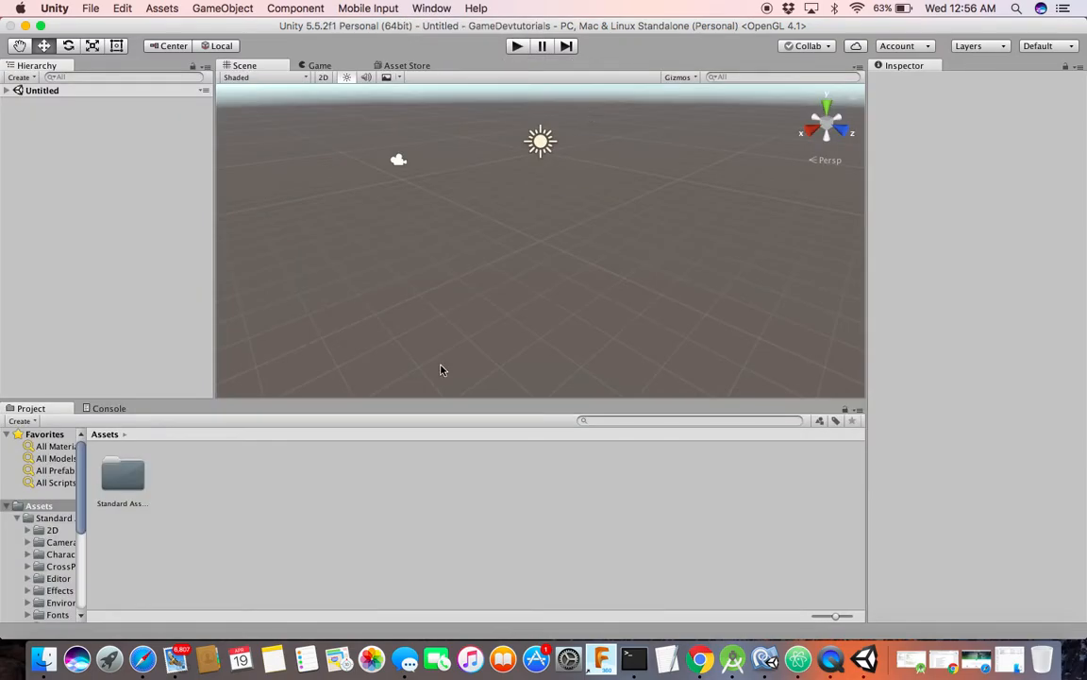
Expand the Untitled scene in the hierarchy and select its Main Camera
left_click(7, 90)
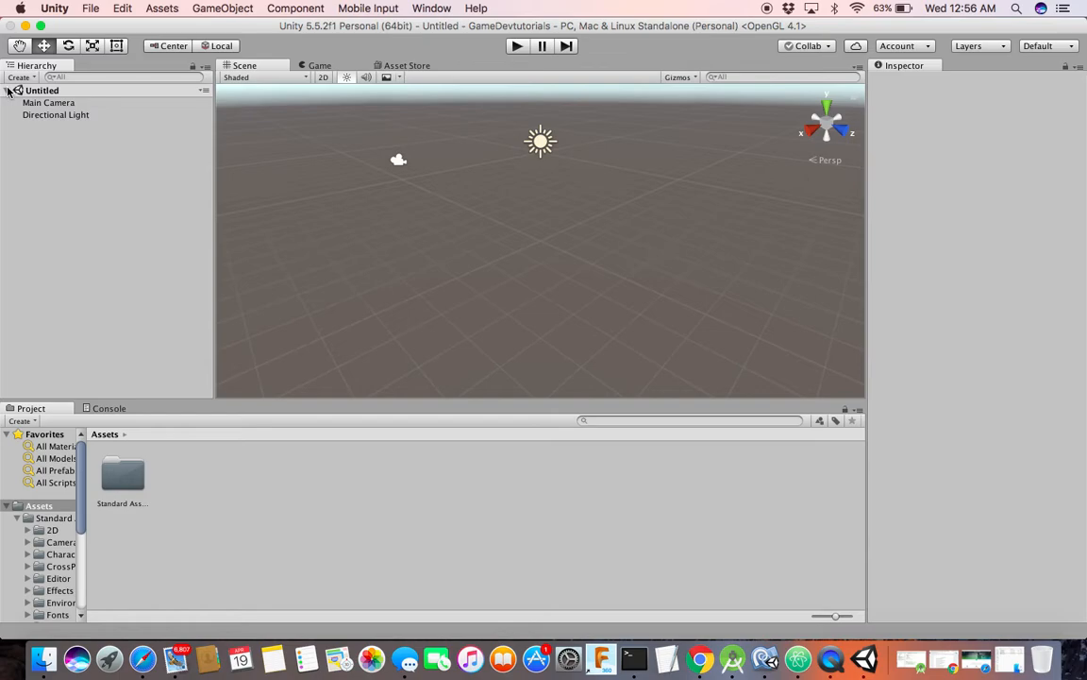
left_click(29, 103)
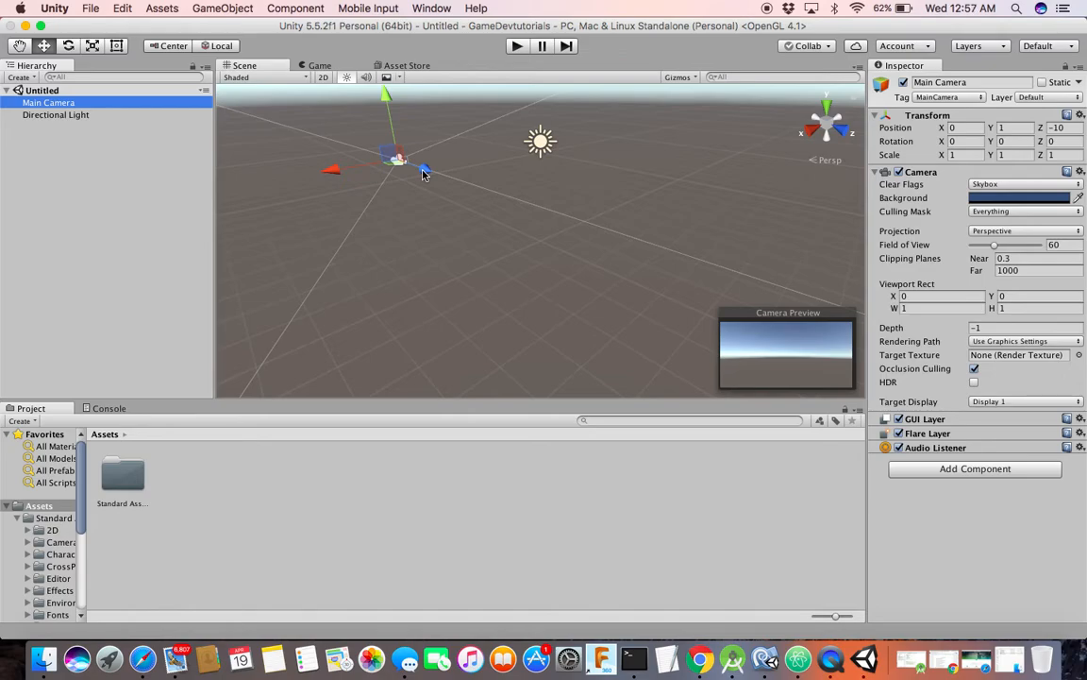
Change the editor window arrangement to the 2 by 3 layout and focus the Game view
left_click(430, 8)
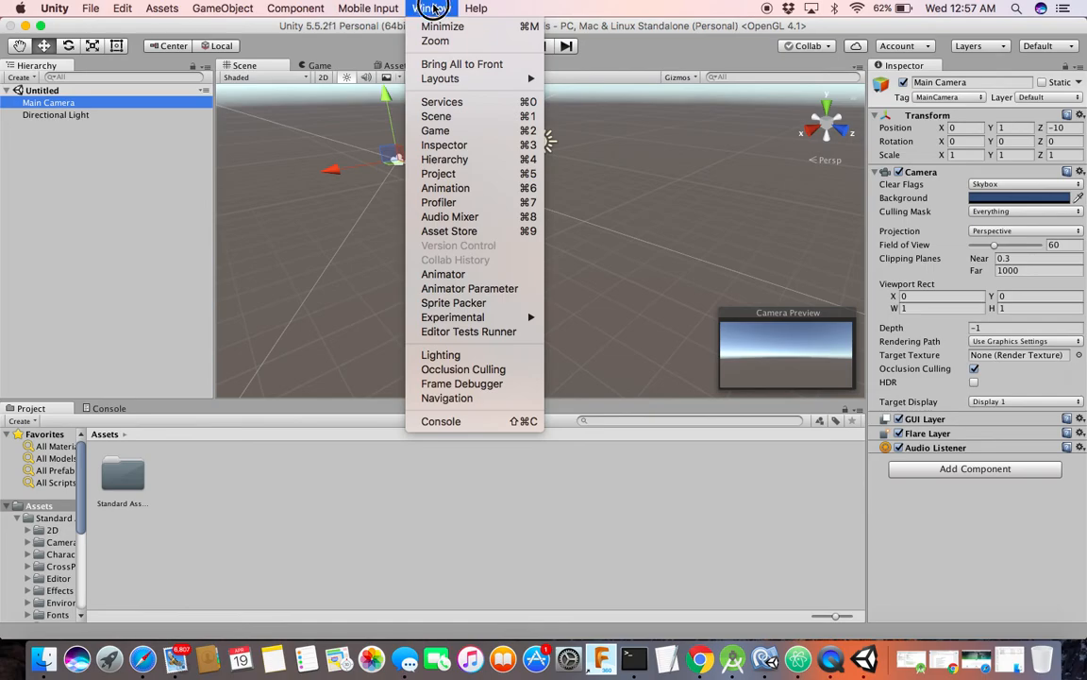
mouse_move(529, 79)
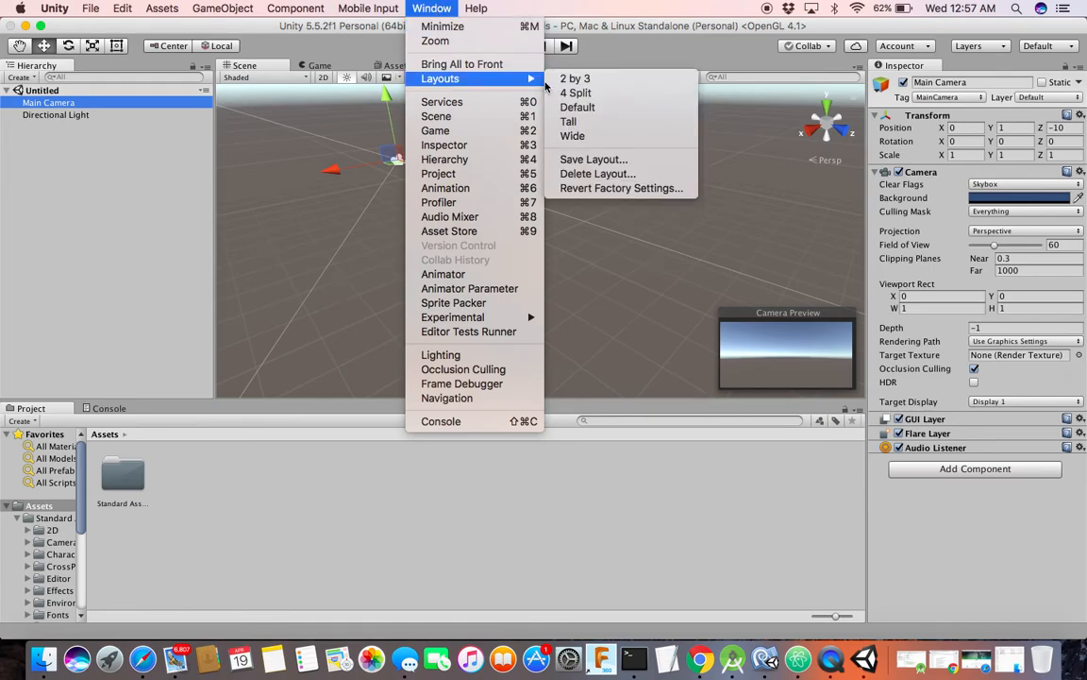
left_click(574, 82)
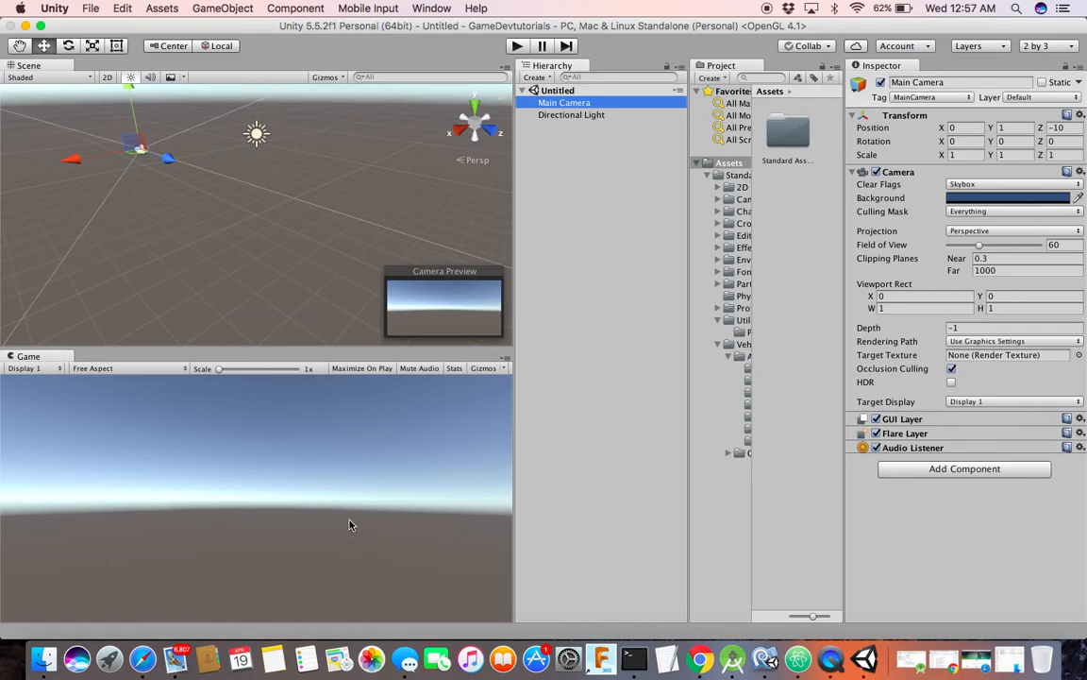
left_click(241, 500)
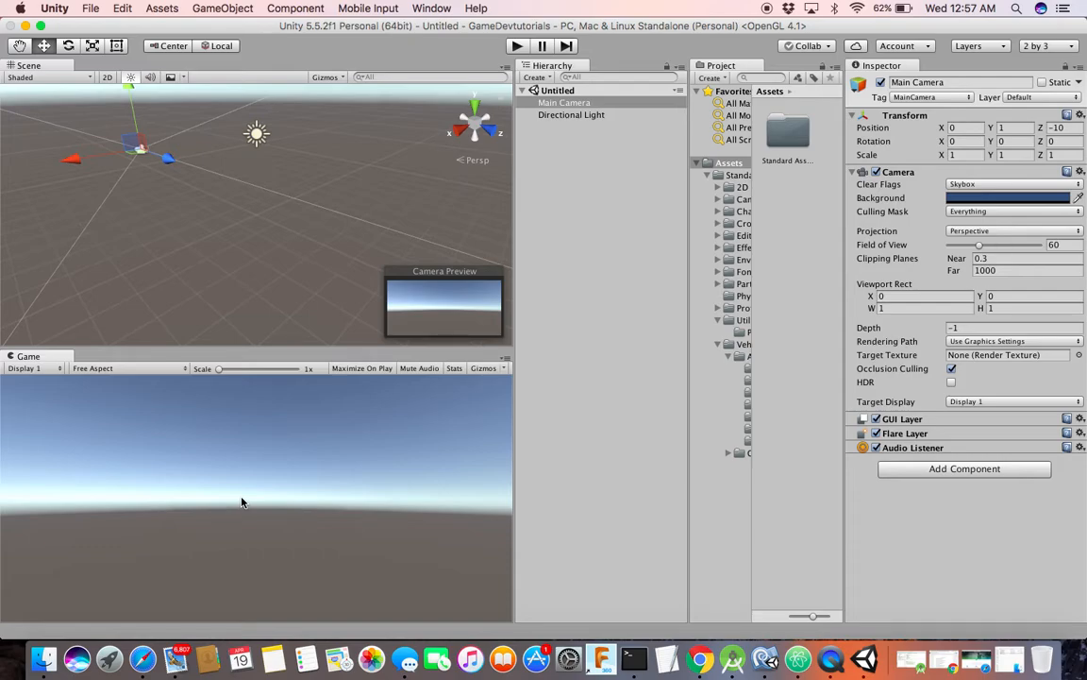
Collapse the Aircraft and Utility folders in the project tree and clear the Main Camera selection
left_click(728, 356)
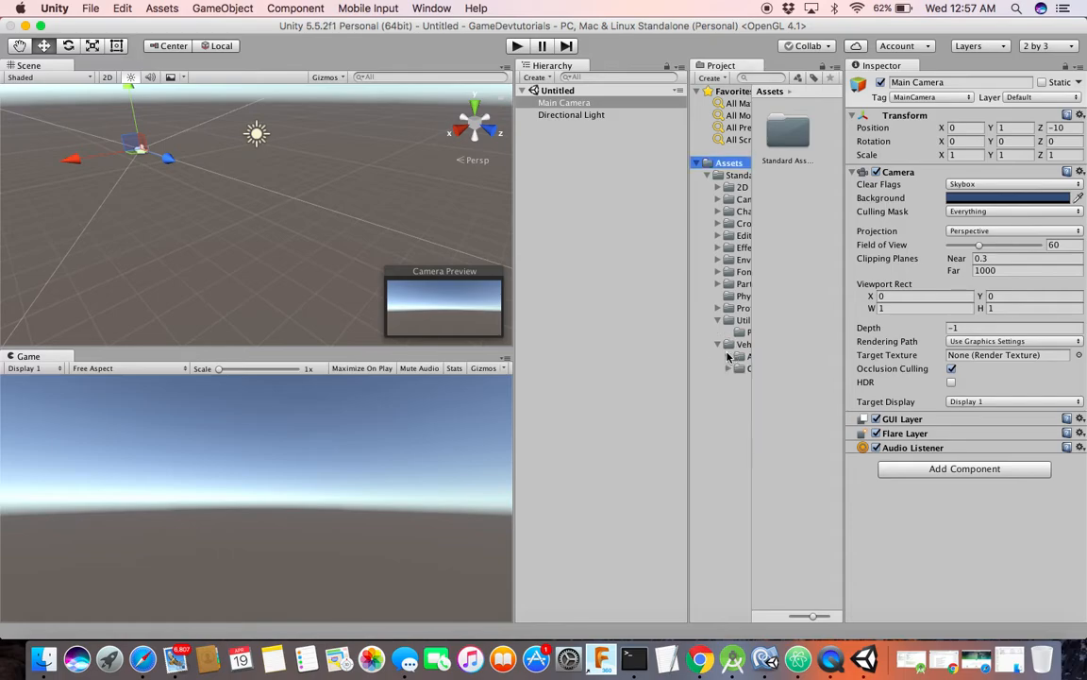
left_click(719, 354)
left_click(722, 347)
left_click(717, 320)
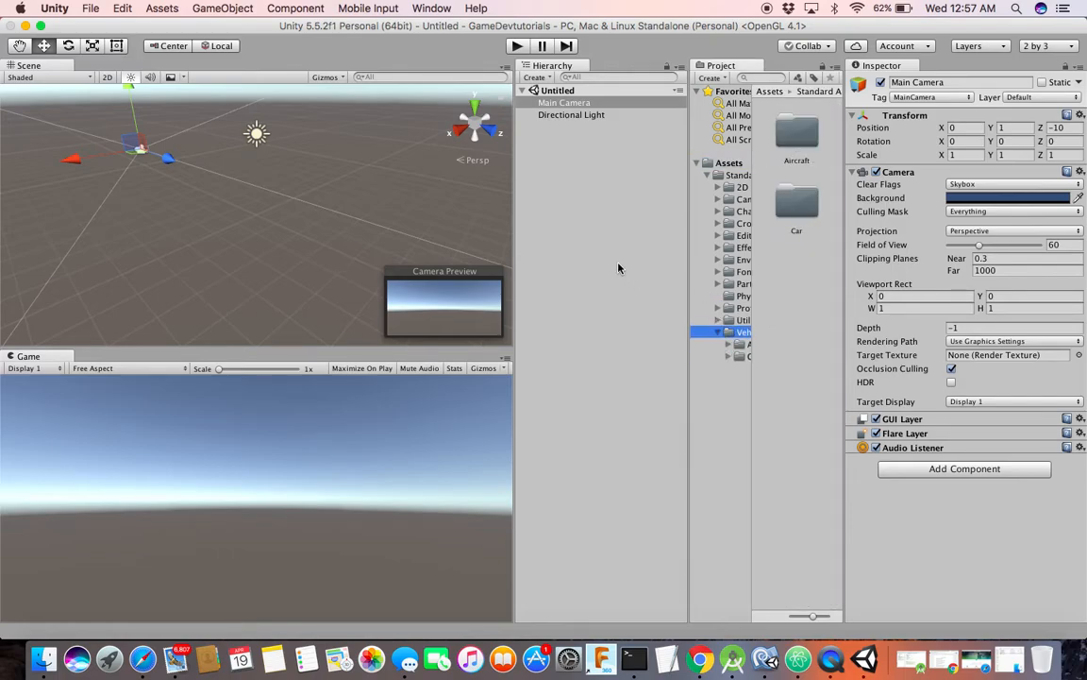
left_click(564, 145)
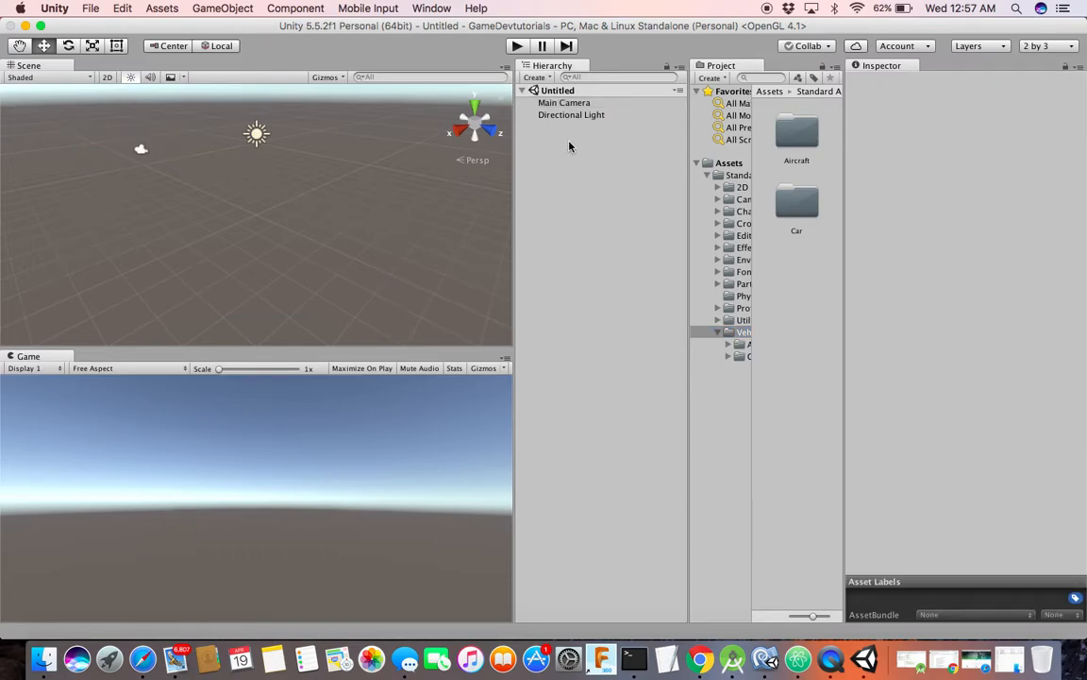
Show the contents of Standard Assets and its 2D folder, and expand the Car folder under Vehicles
left_click(710, 177)
left_click(708, 177)
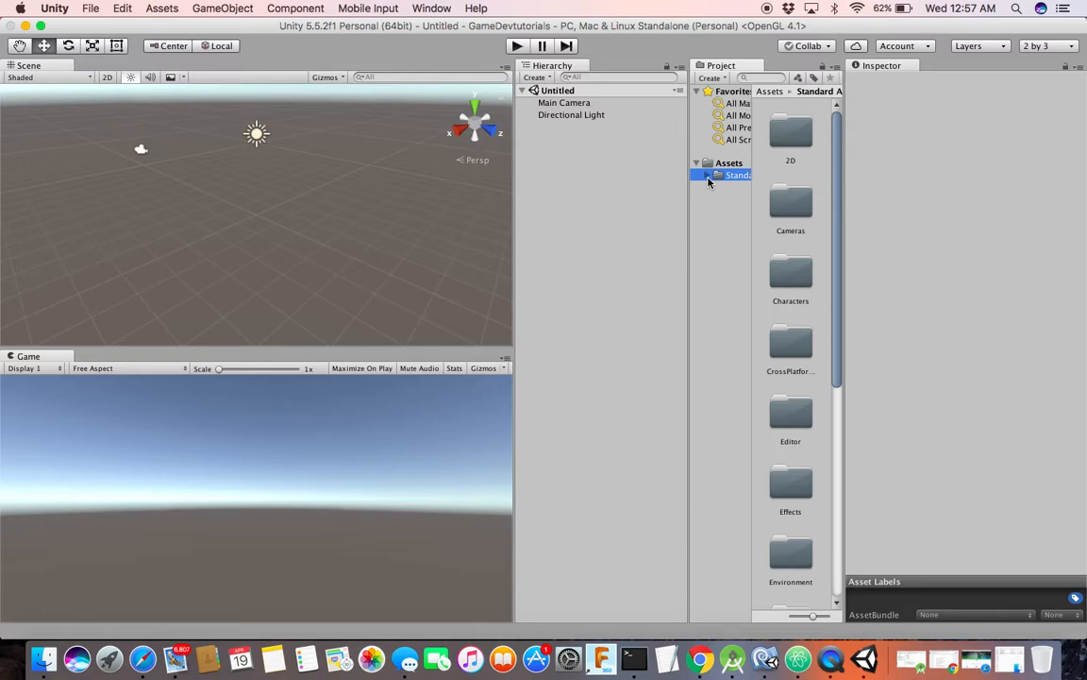
left_click(708, 177)
left_click(743, 186)
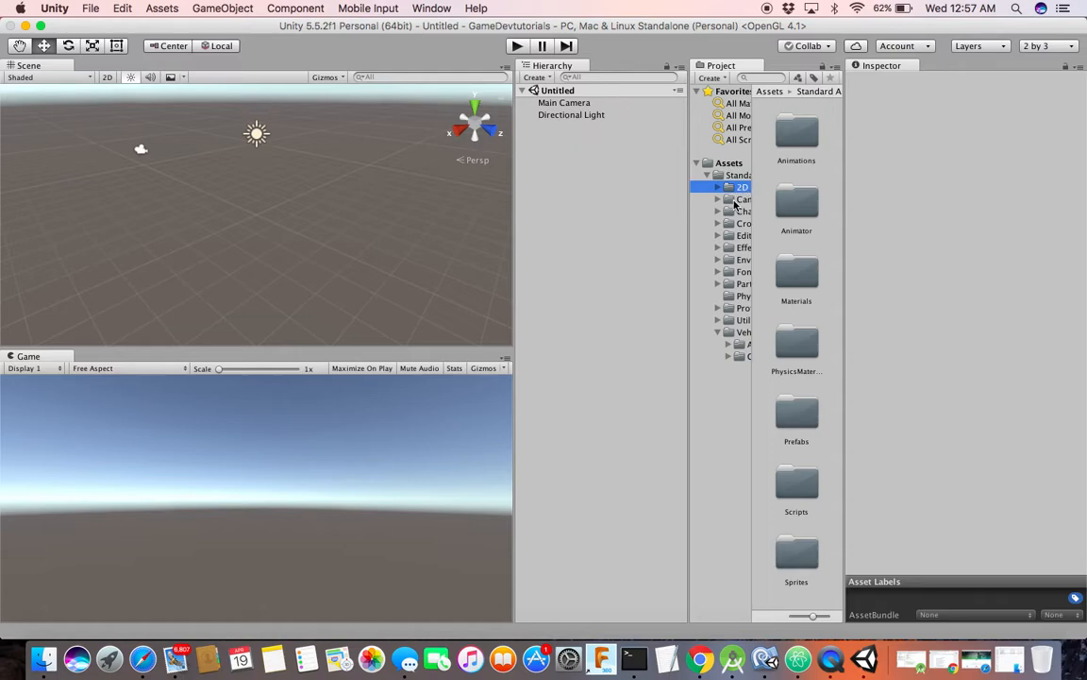
left_click(716, 189)
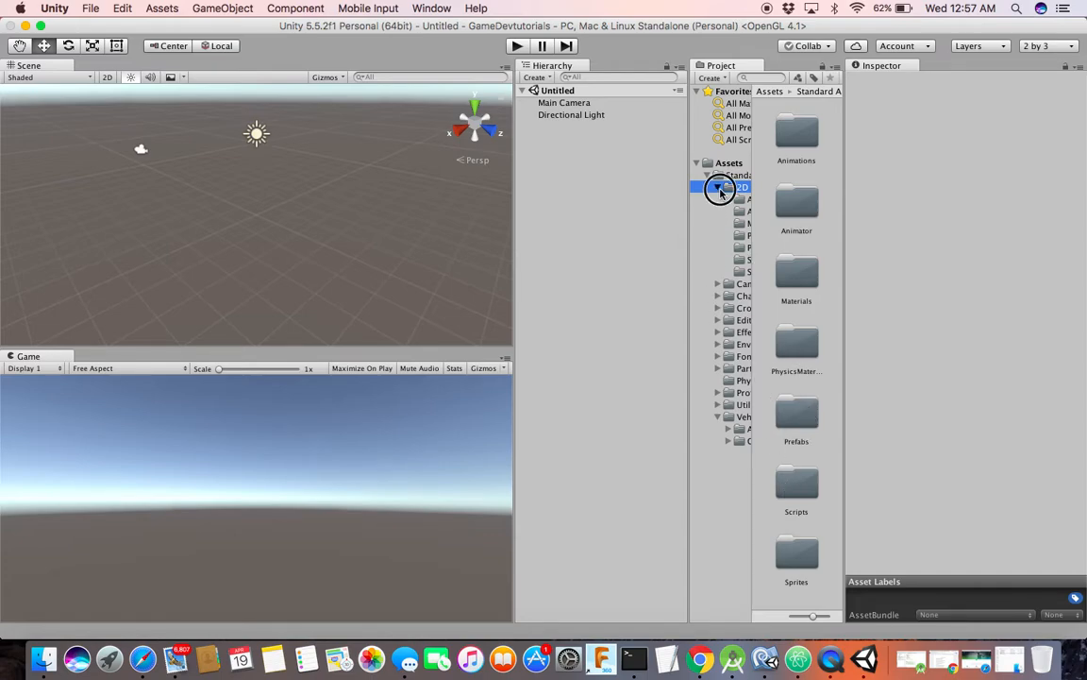
left_click(717, 188)
left_click(718, 334)
left_click(717, 333)
left_click(729, 357)
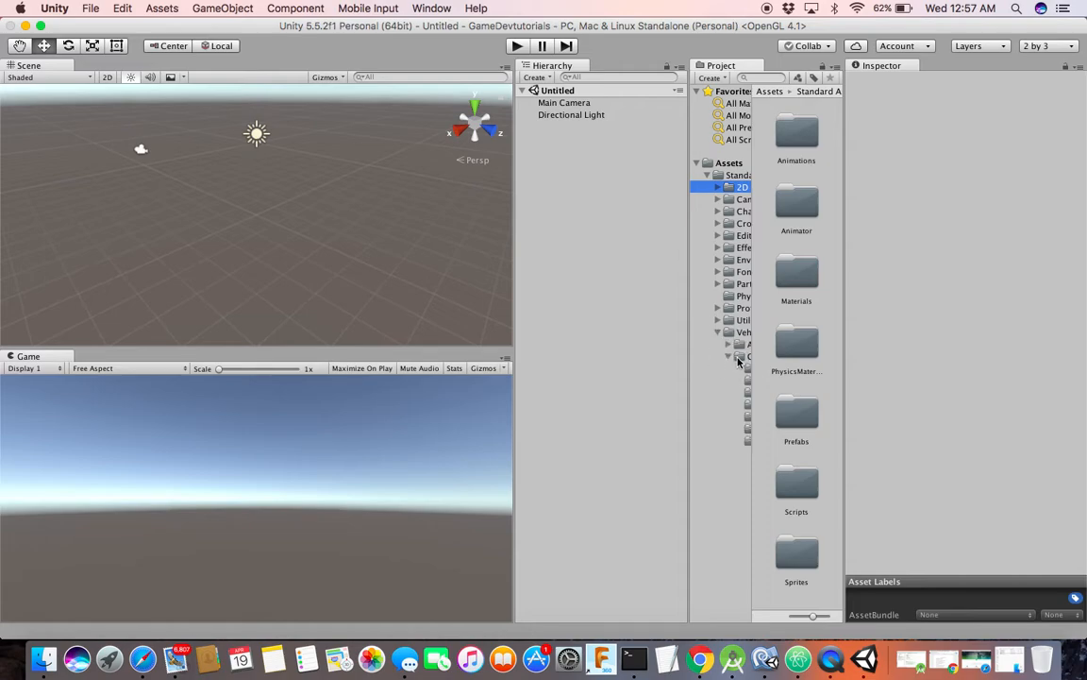
Widen the Project window and its folder tree column until the folder names are readable
left_click(767, 388)
left_click_drag(752, 519, 785, 494)
left_click(750, 495)
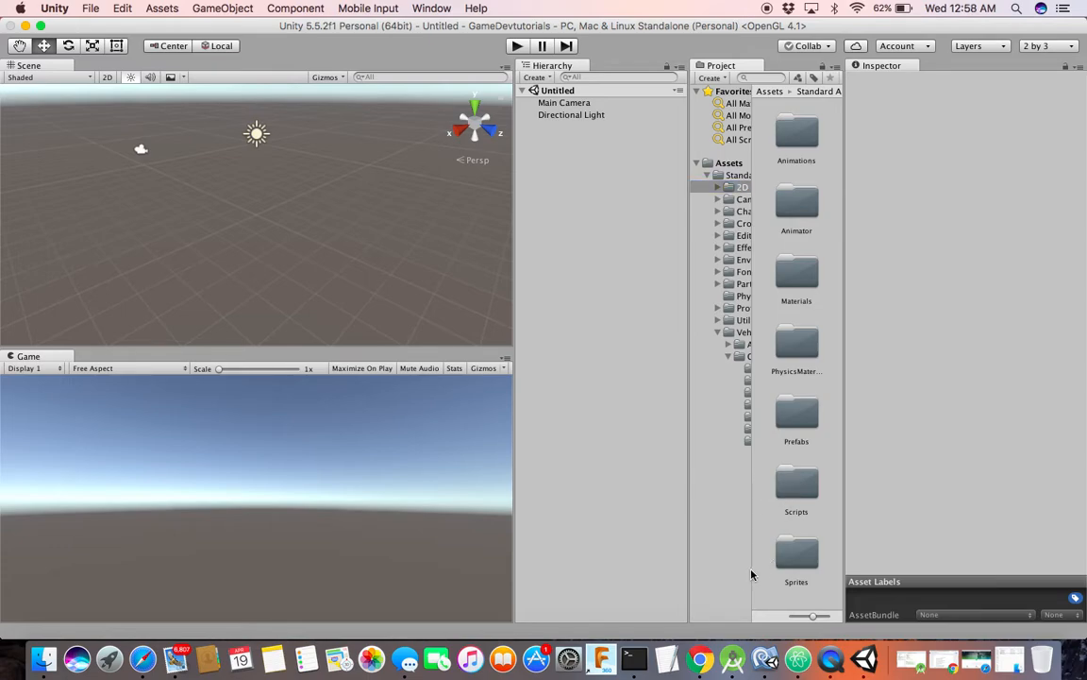
left_click(751, 570)
left_click_drag(753, 168, 752, 168)
left_click_drag(752, 490, 767, 487)
left_click_drag(845, 507, 878, 509)
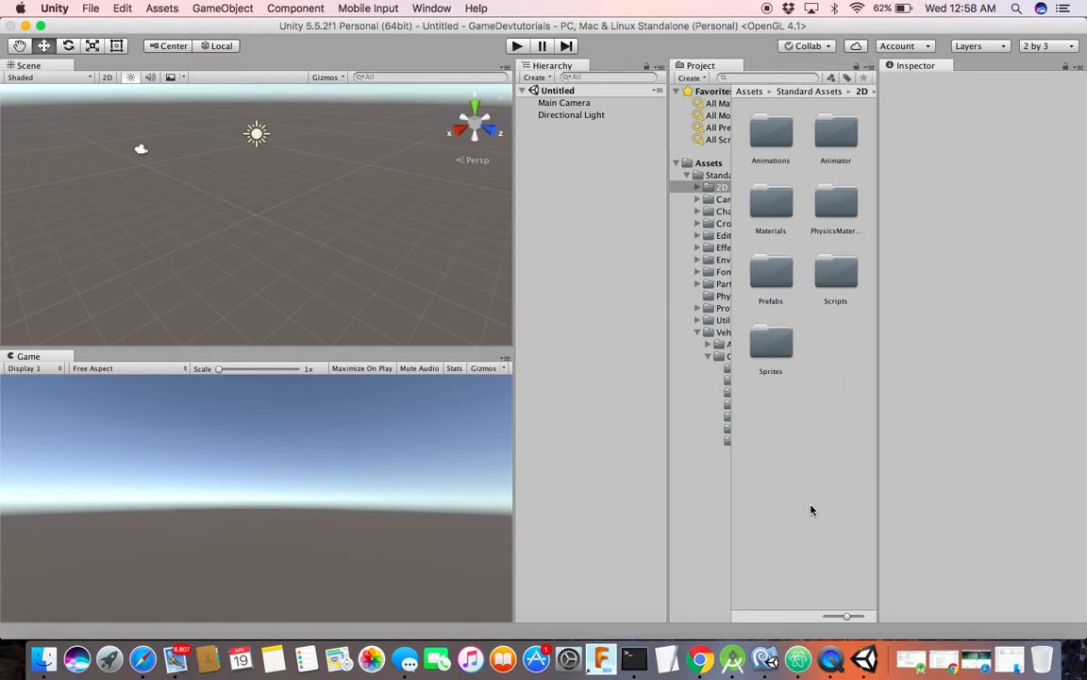
left_click_drag(731, 477, 779, 477)
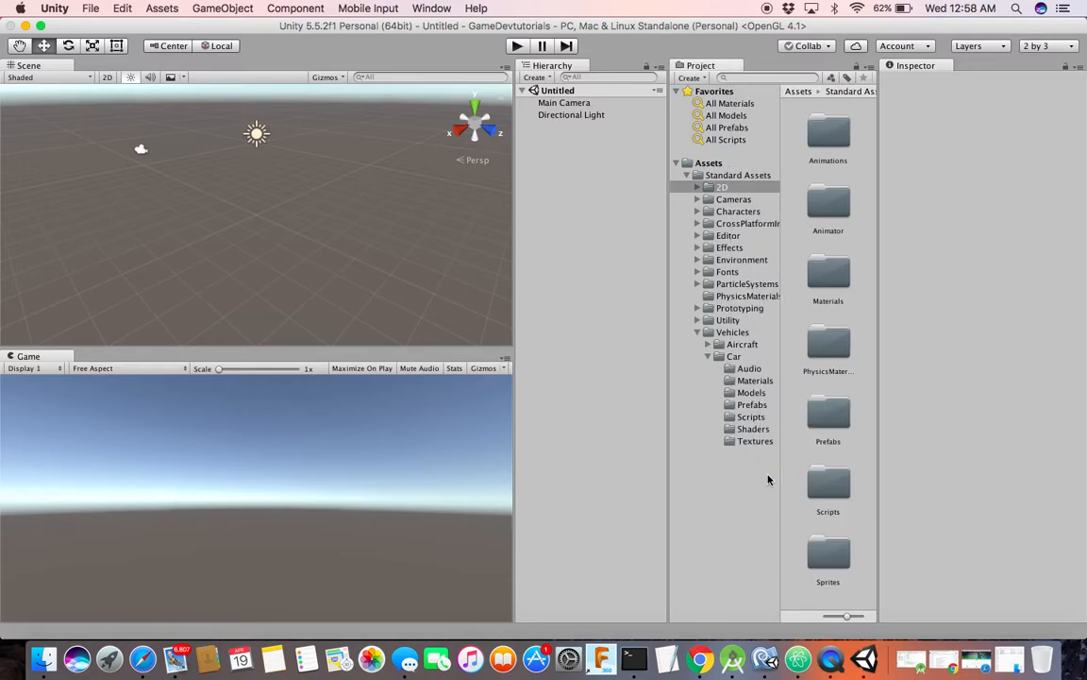
Look through the Car folder's Audio, Materials, Models and Prefabs subfolders and inspect the CarWaypointBased prefab
left_click(739, 356)
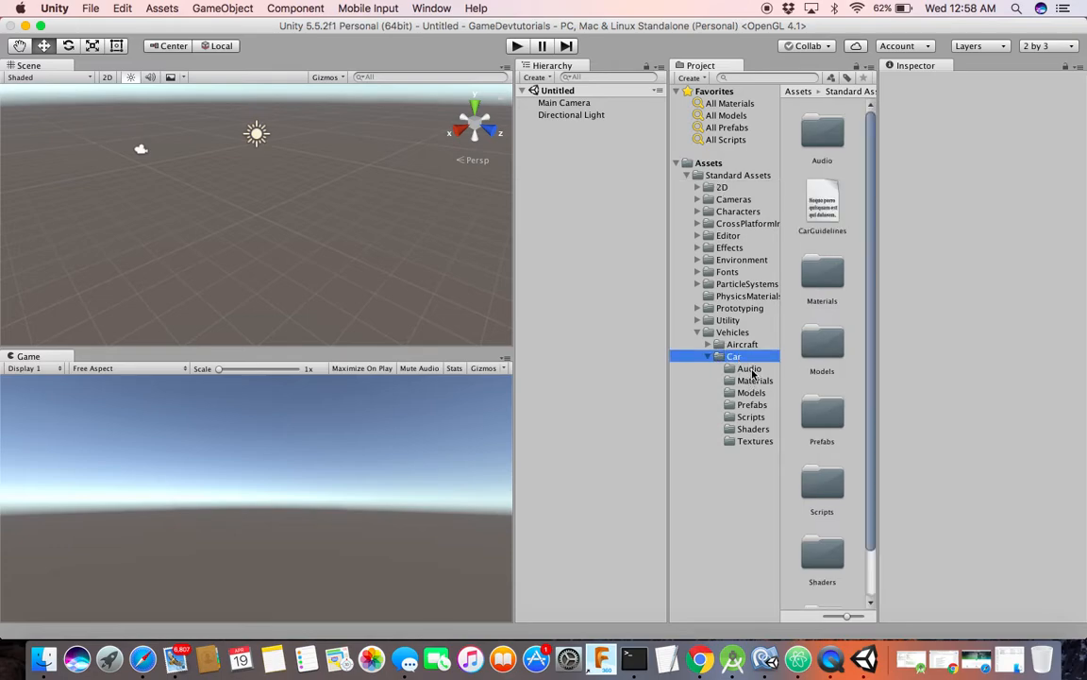
left_click(750, 370)
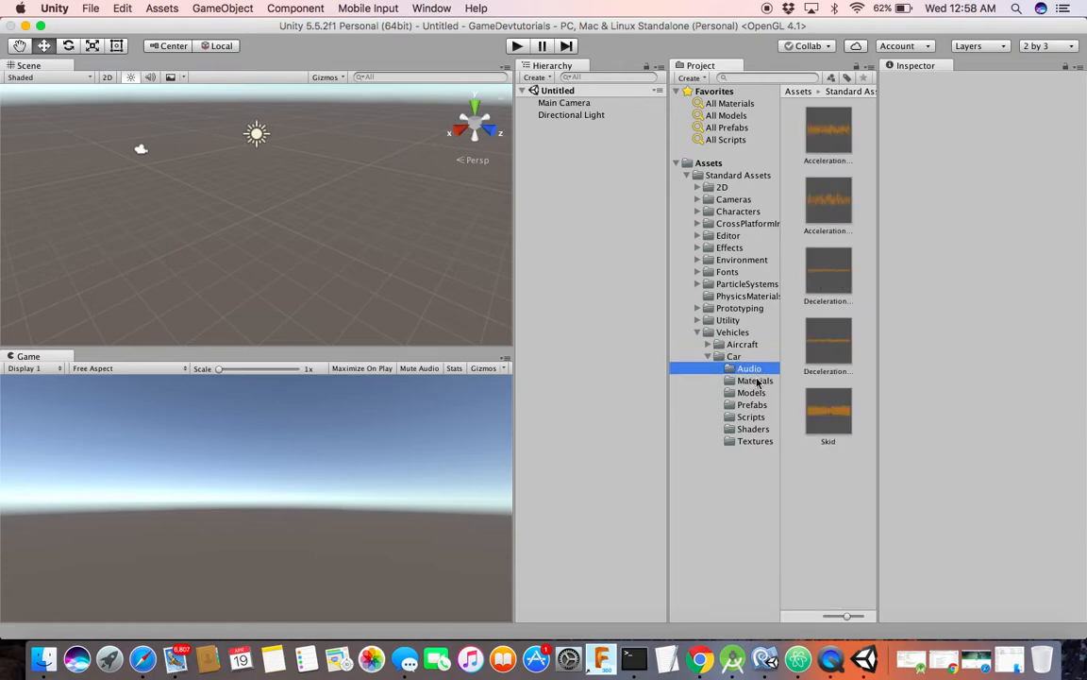
left_click(754, 381)
left_click(757, 393)
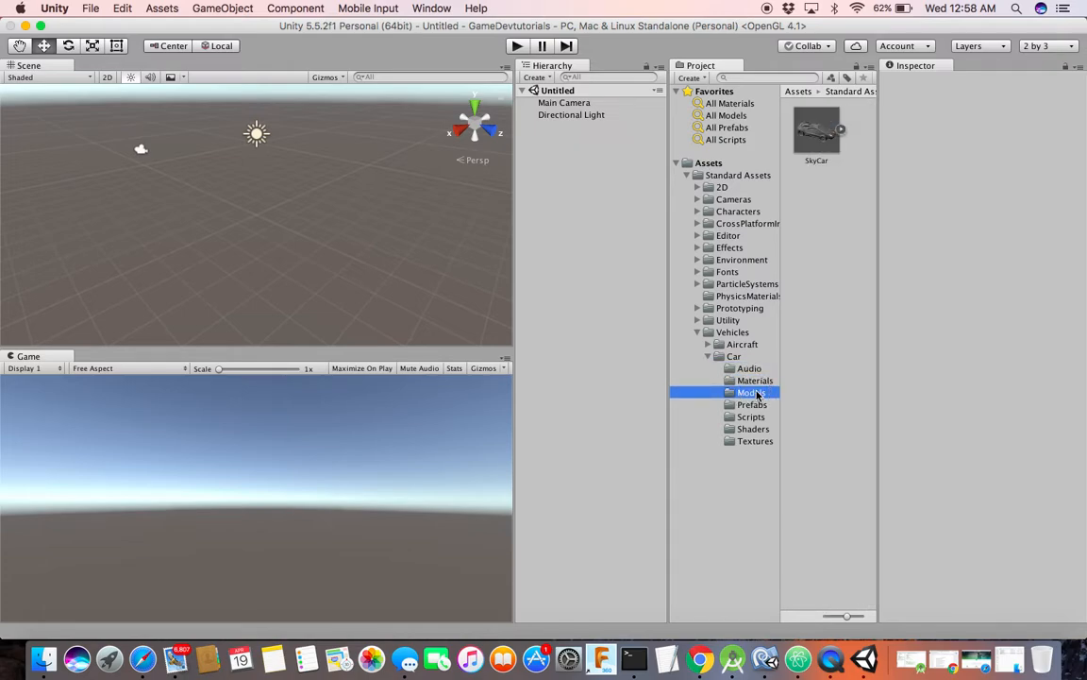
left_click(750, 416)
left_click(752, 405)
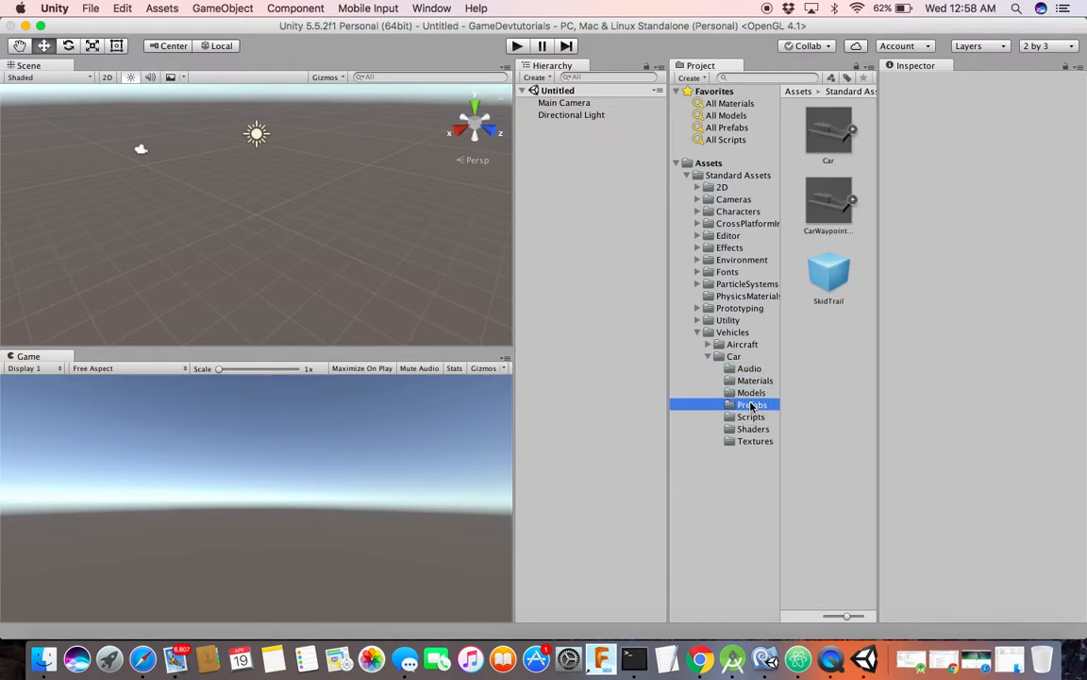
left_click(829, 203)
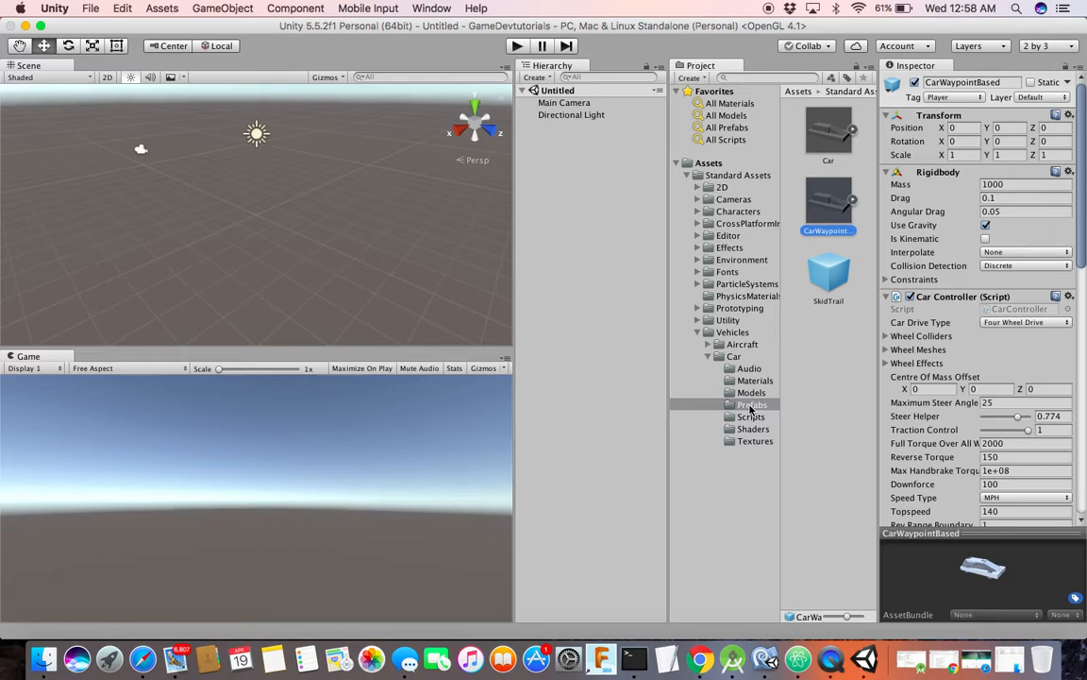
Examine the contents of the Car folder's Scripts, Shaders and Textures subfolders
left_click(752, 417)
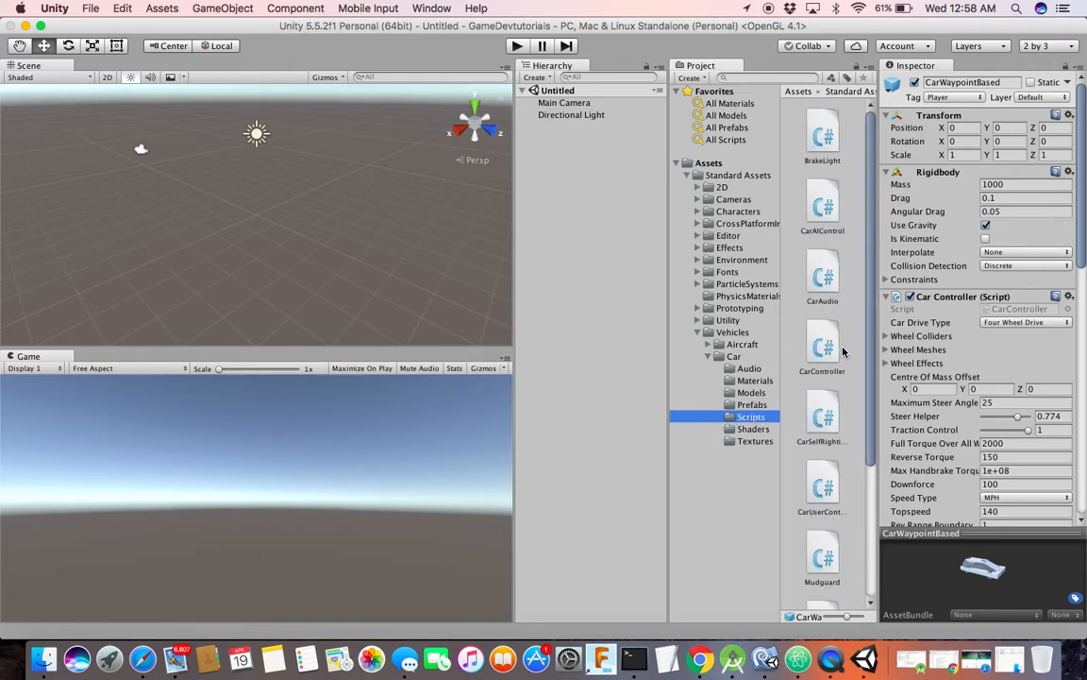
scroll(842, 351, "down", 3)
scroll(843, 351, "down", 1)
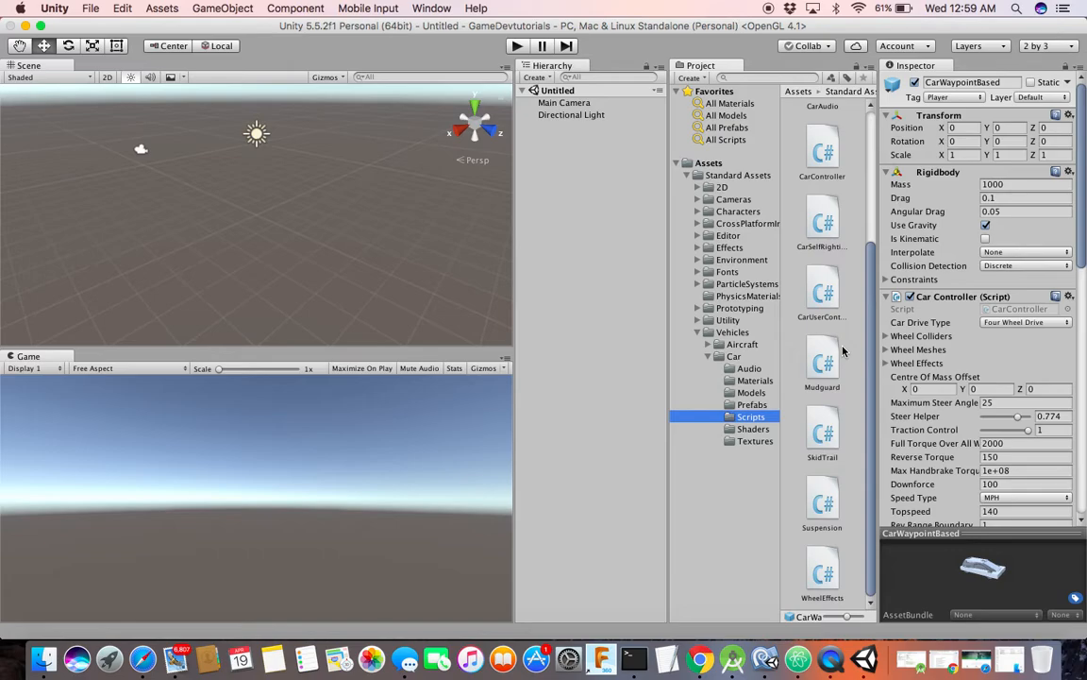
left_click(754, 429)
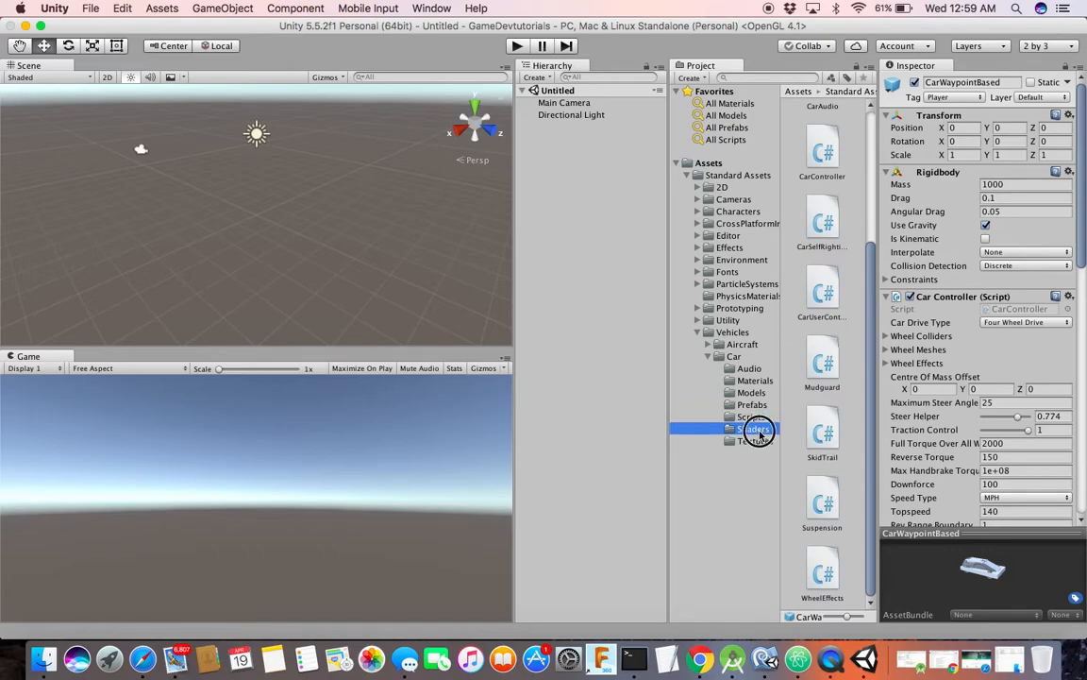
left_click(756, 440)
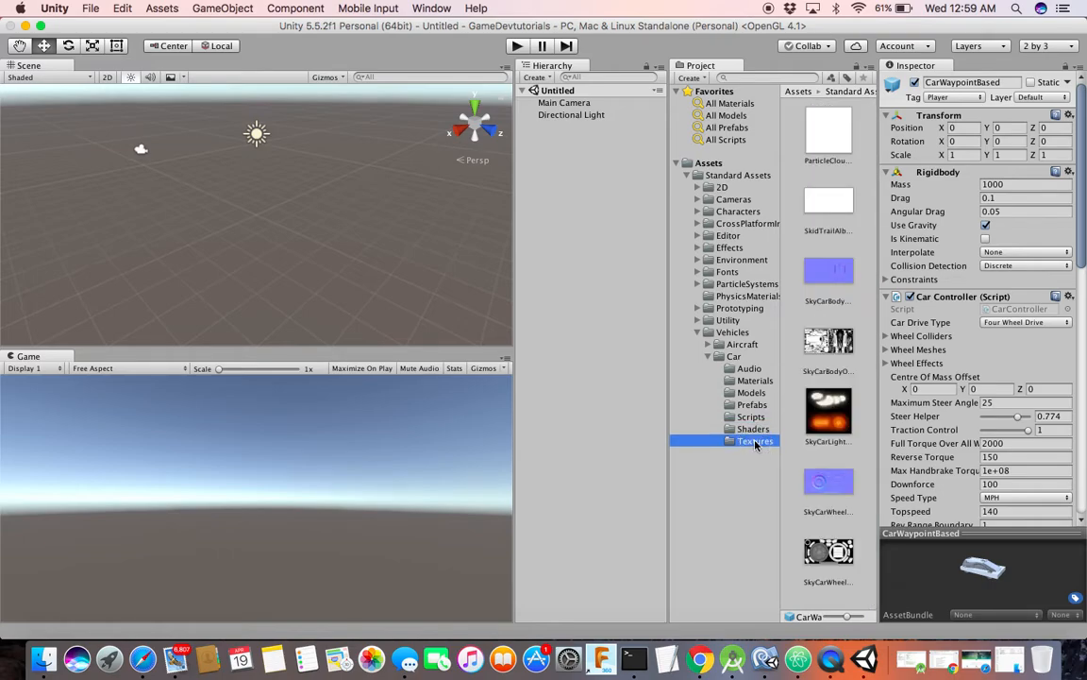
Collapse the Car and Vehicles folders, viewing the Aircraft and ParticleSystems contents along the way, and clear the prefab selection
left_click(716, 356)
left_click(711, 357)
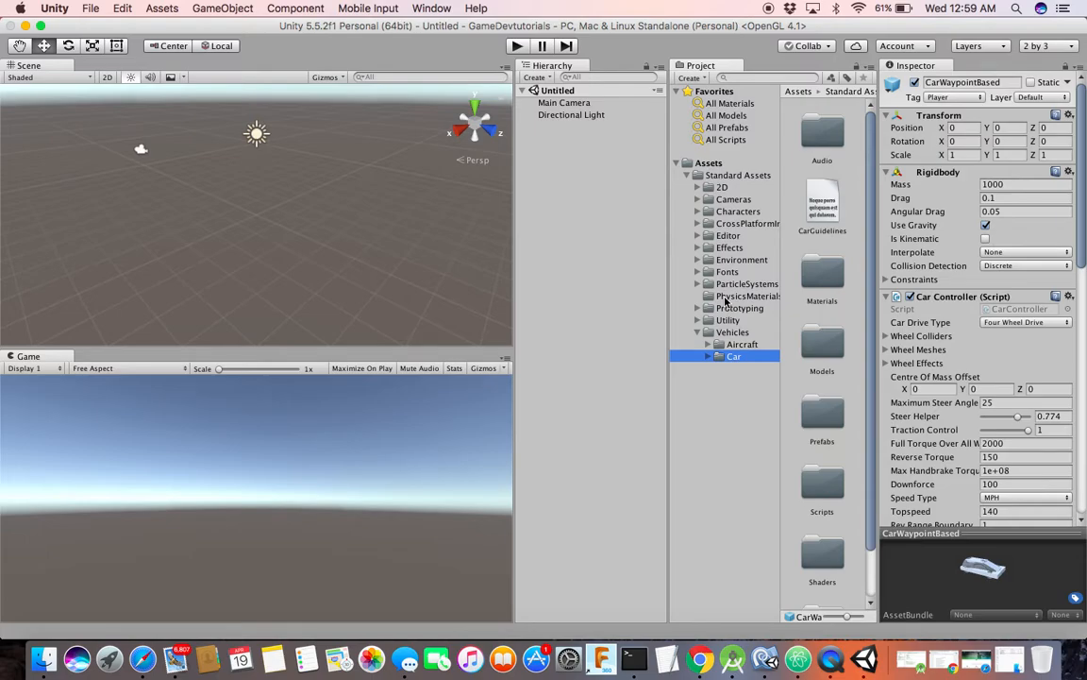
left_click(740, 345)
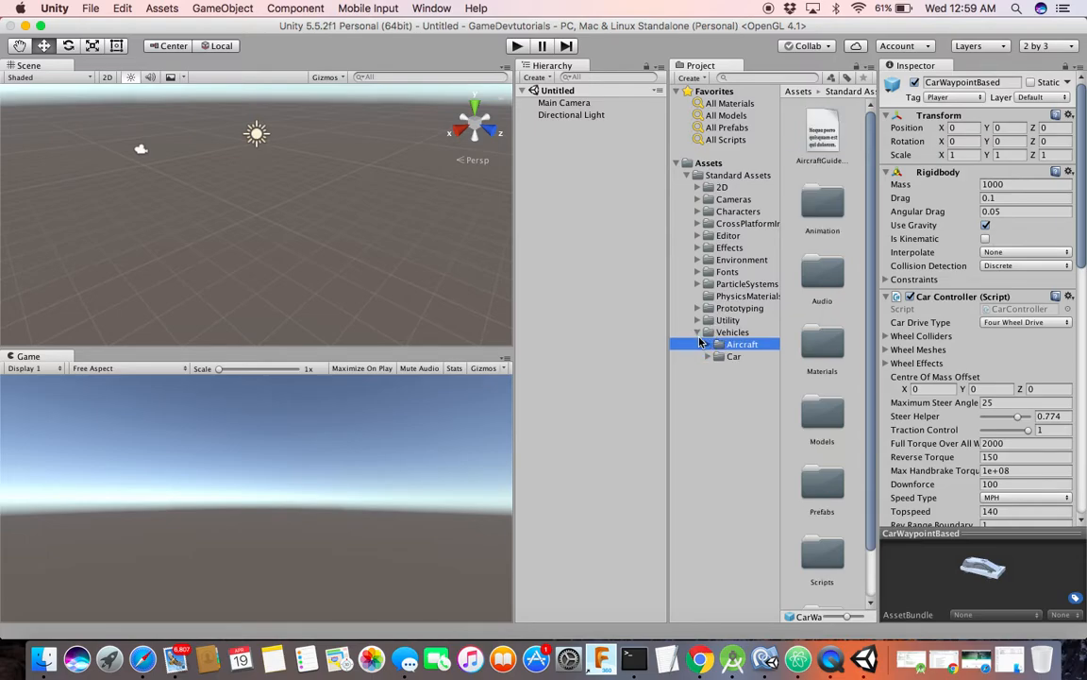
left_click(728, 284)
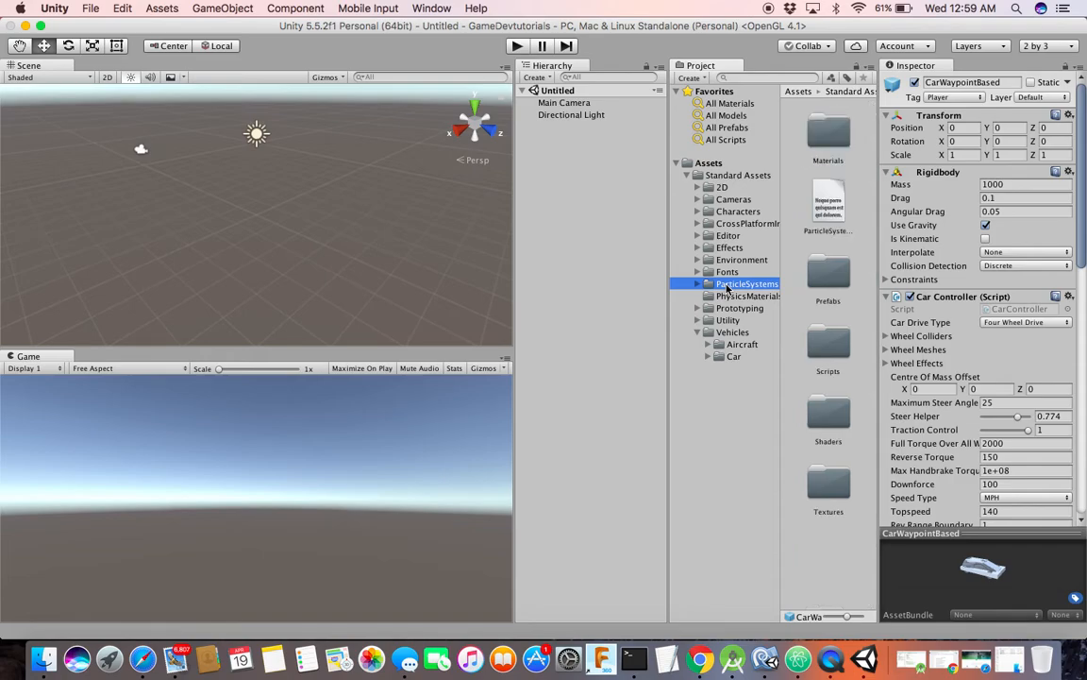
left_click(698, 333)
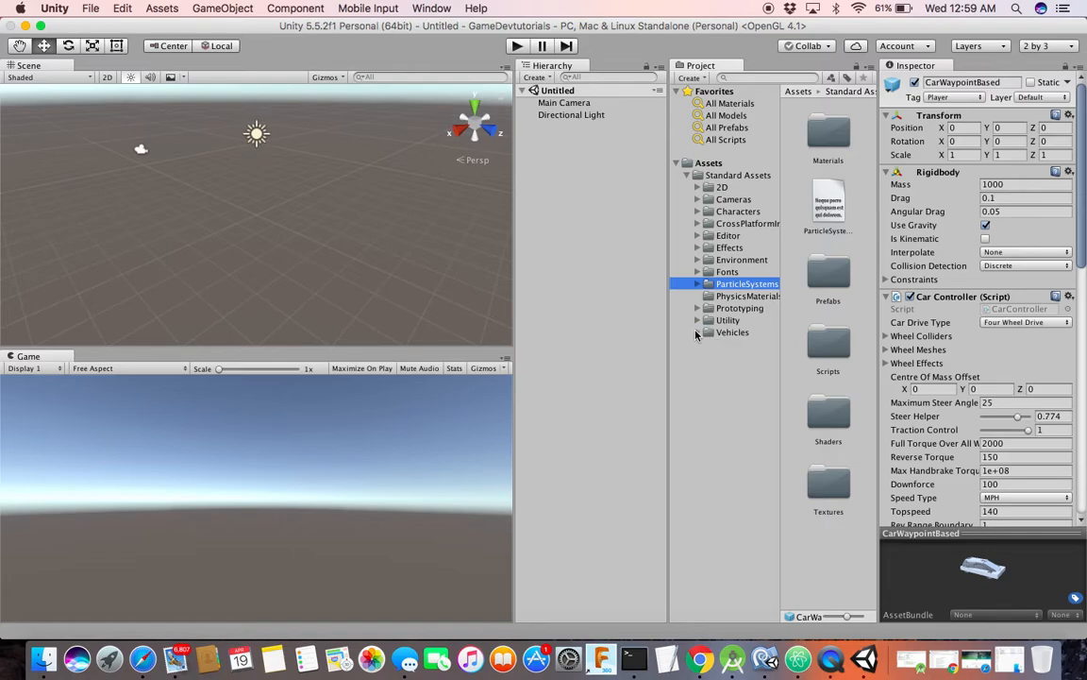
left_click(573, 189)
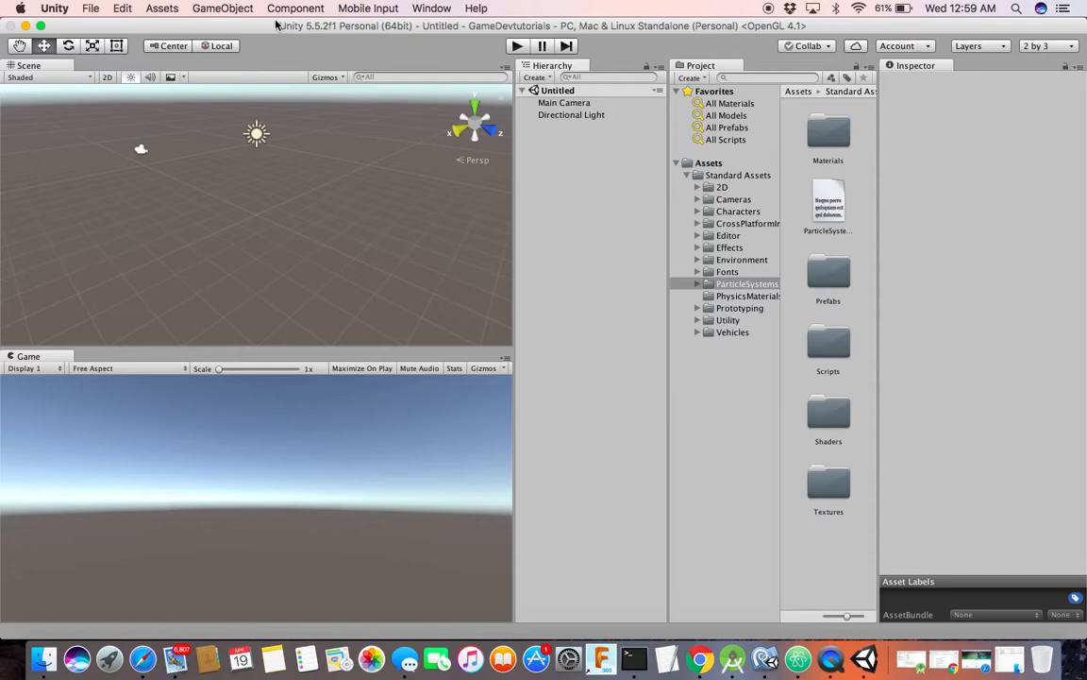
Add a 3D Cube to the scene and inspect the Main Camera and the Cube in turn
left_click(231, 10)
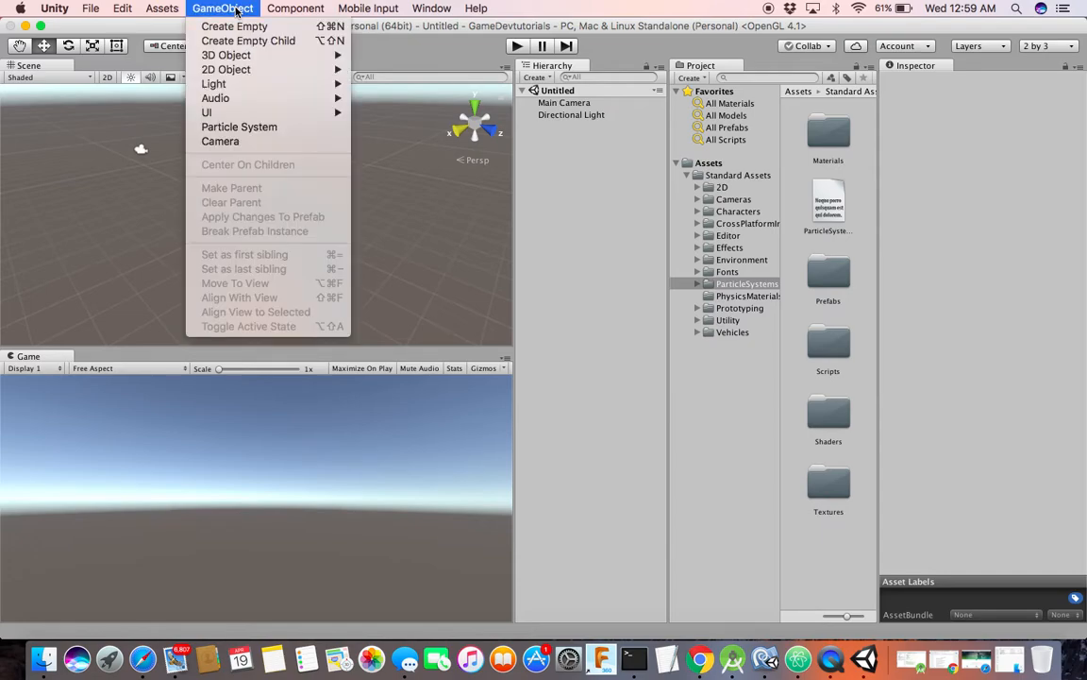
mouse_move(238, 60)
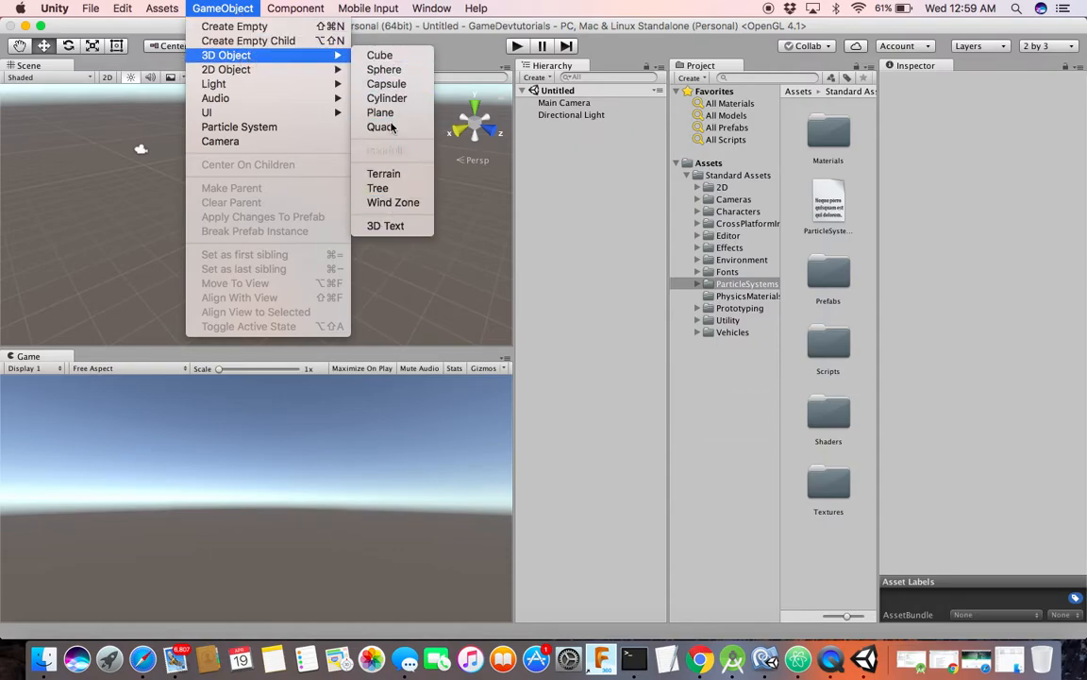
left_click(399, 56)
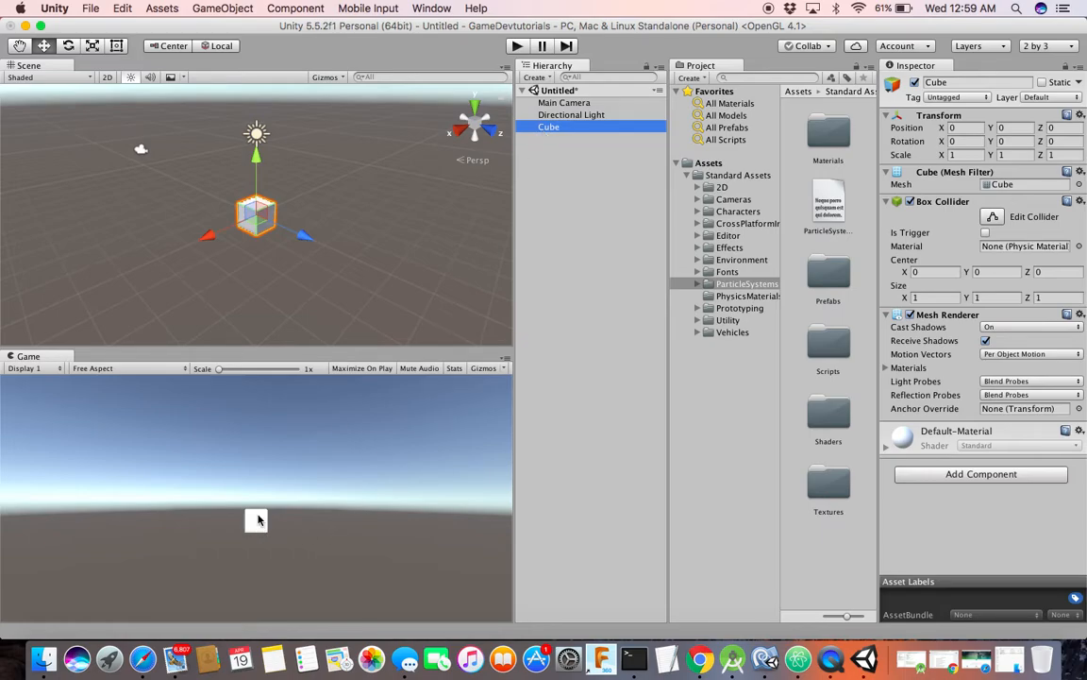
left_click(534, 100)
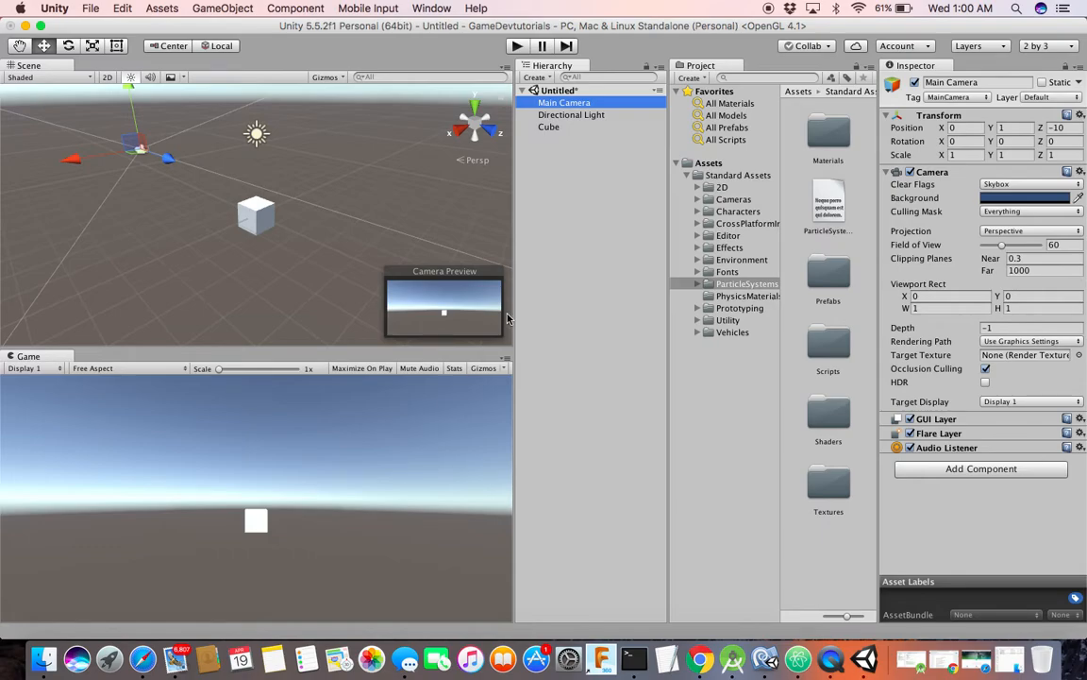
left_click(552, 133)
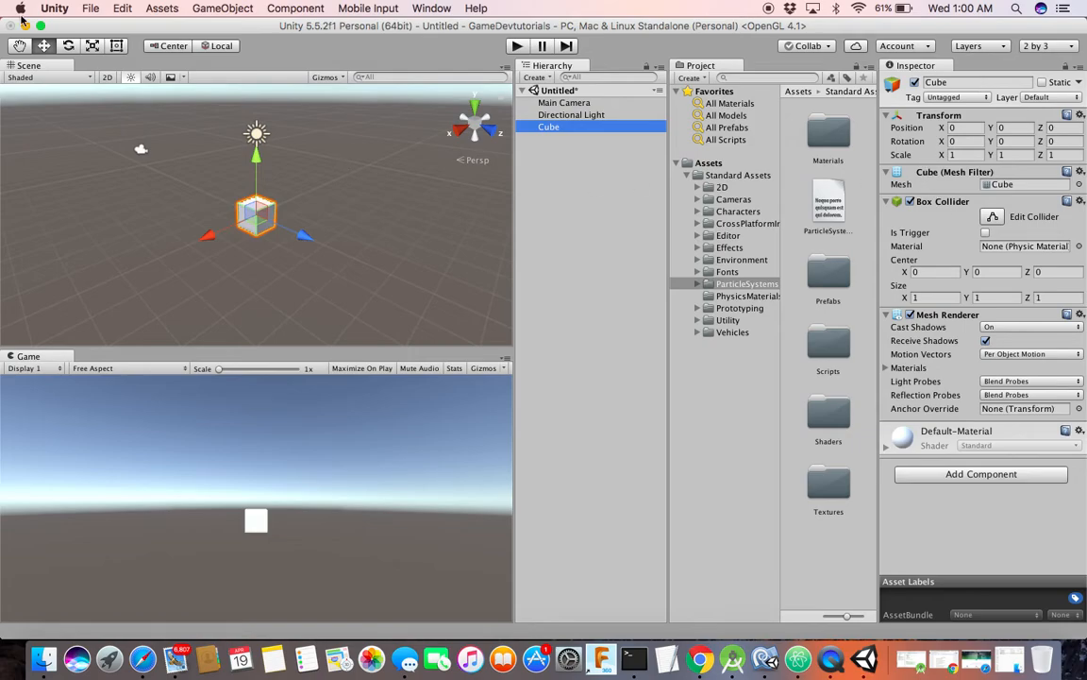
Use the Hand tool to pan the Scene view and orbit it around the Cube
left_click(20, 45)
left_click(217, 203)
left_click_drag(216, 204, 252, 221)
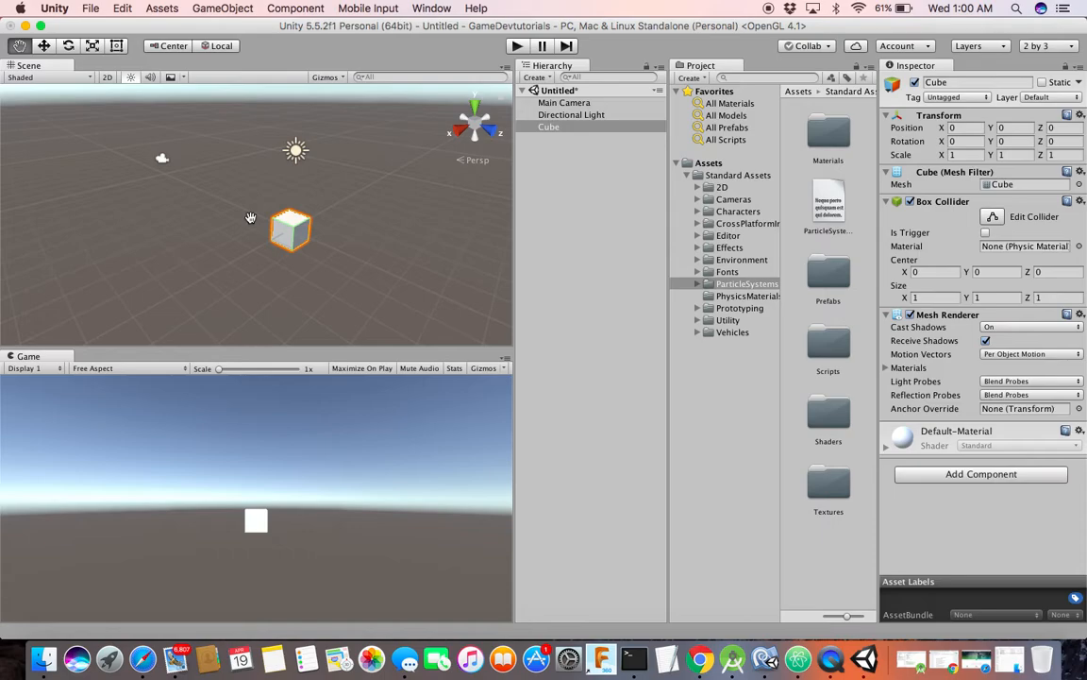
key("alt")
mouse_move(250, 217)
left_mouse_down("alt")
mouse_move(535, 262)
mouse_move(201, 243)
mouse_move(443, 260)
mouse_move(263, 252)
mouse_move(267, 206)
left_mouse_up("alt")
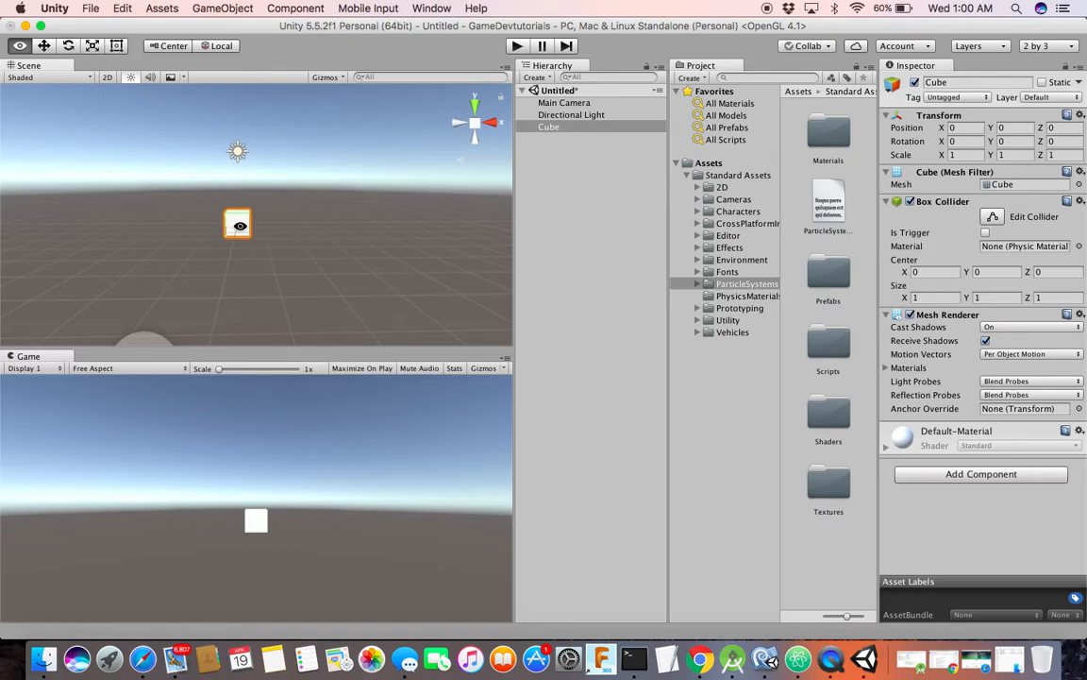
left_click_drag(240, 225, 101, 264, "alt")
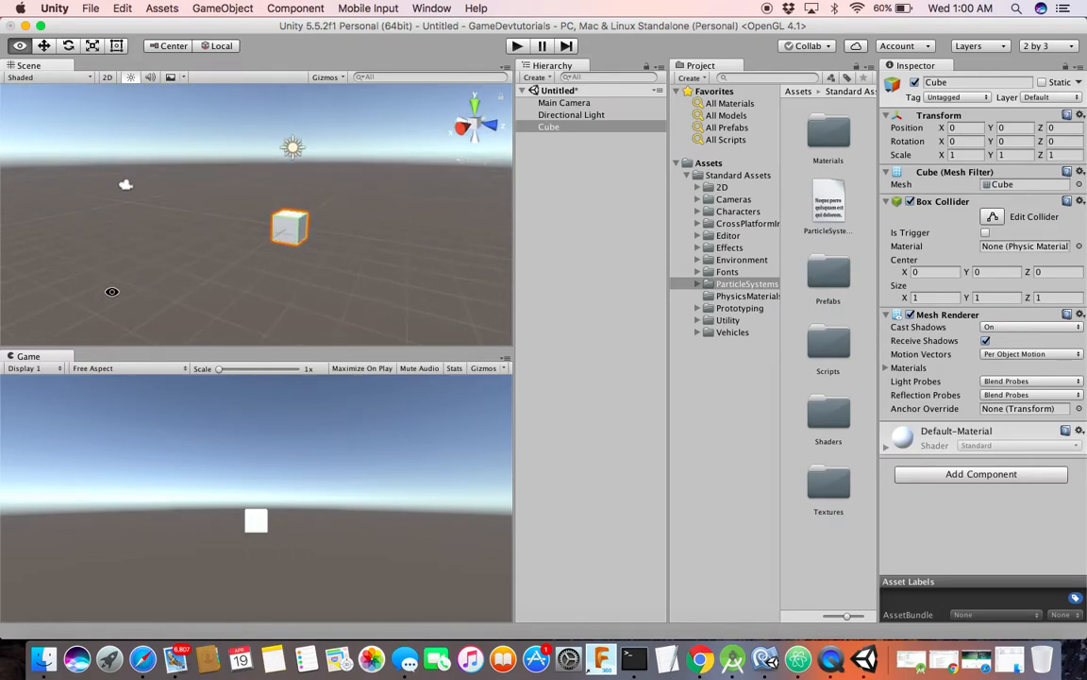
Use the Move tool to shift the Cube to about -5.72 on X and -1.02 on Y
left_click(45, 46)
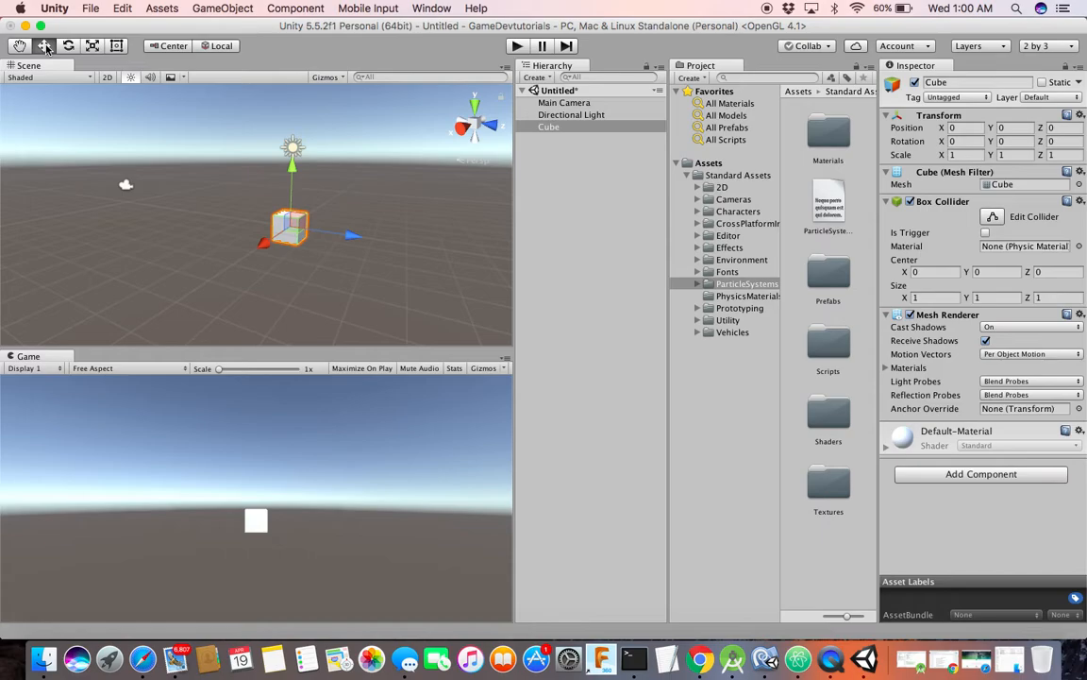
left_click_drag(262, 244, 330, 241)
left_click(961, 127)
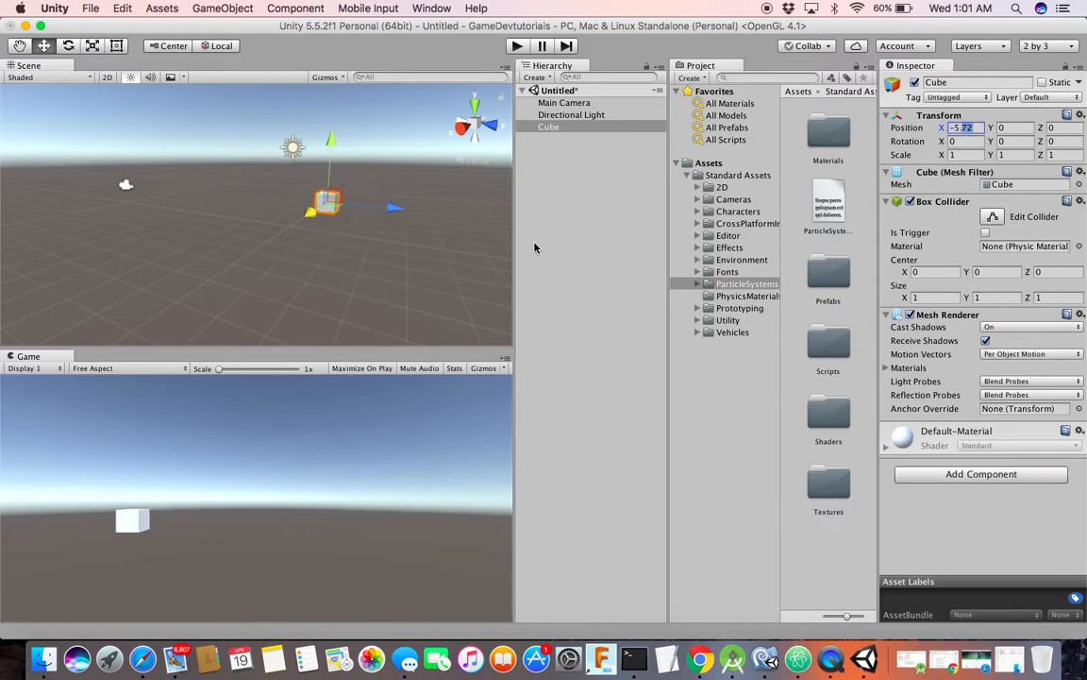
left_click_drag(338, 147, 340, 162)
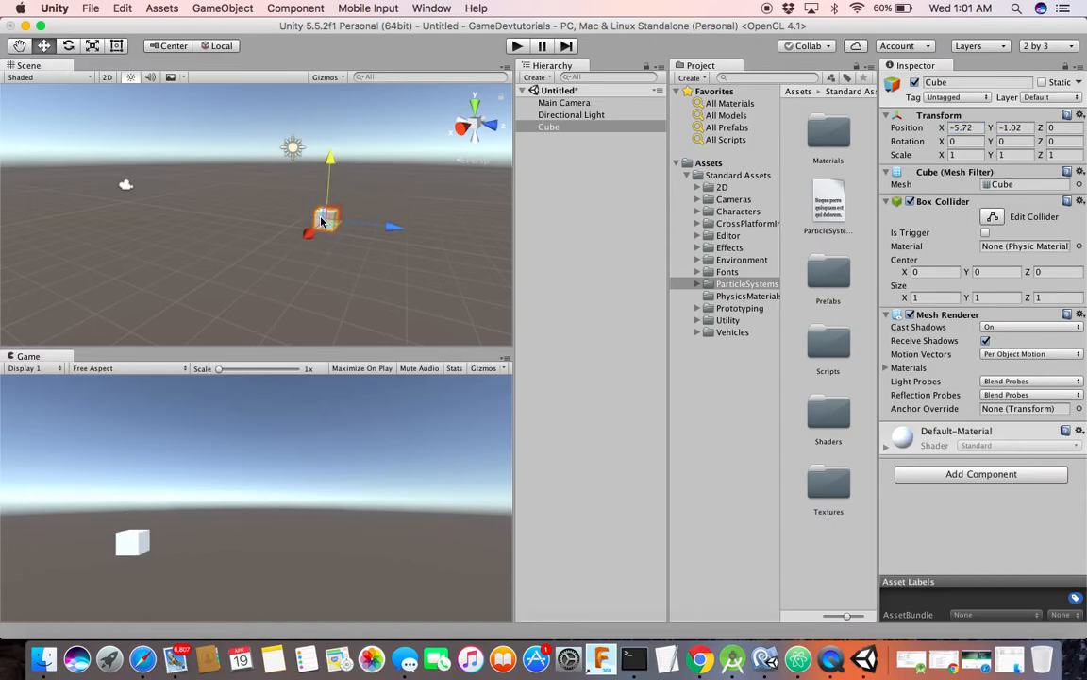
Use the Move tool to shift the Cube to about 2.44 on Z and review its X, Y and Z position values
left_click_drag(389, 227, 437, 238)
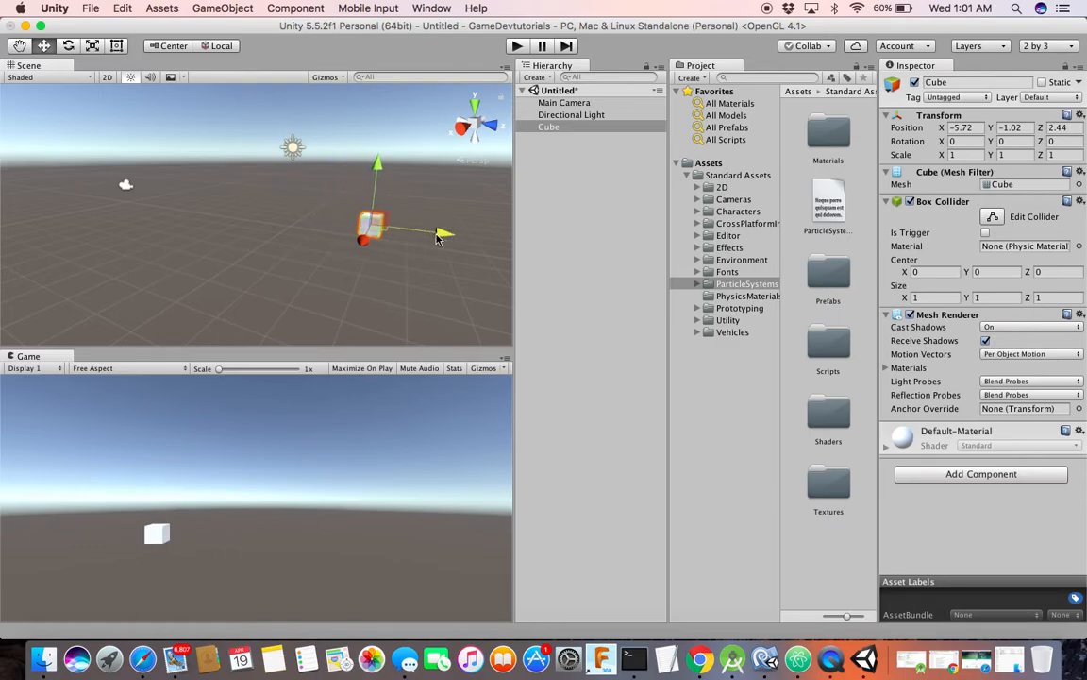
left_click(968, 128)
left_click(1016, 128)
left_click(1073, 128)
Set the Cube's position to X 4, Y -1 and Z 6, and reset its Transform
left_click(967, 128)
left_click(971, 128)
type("4")
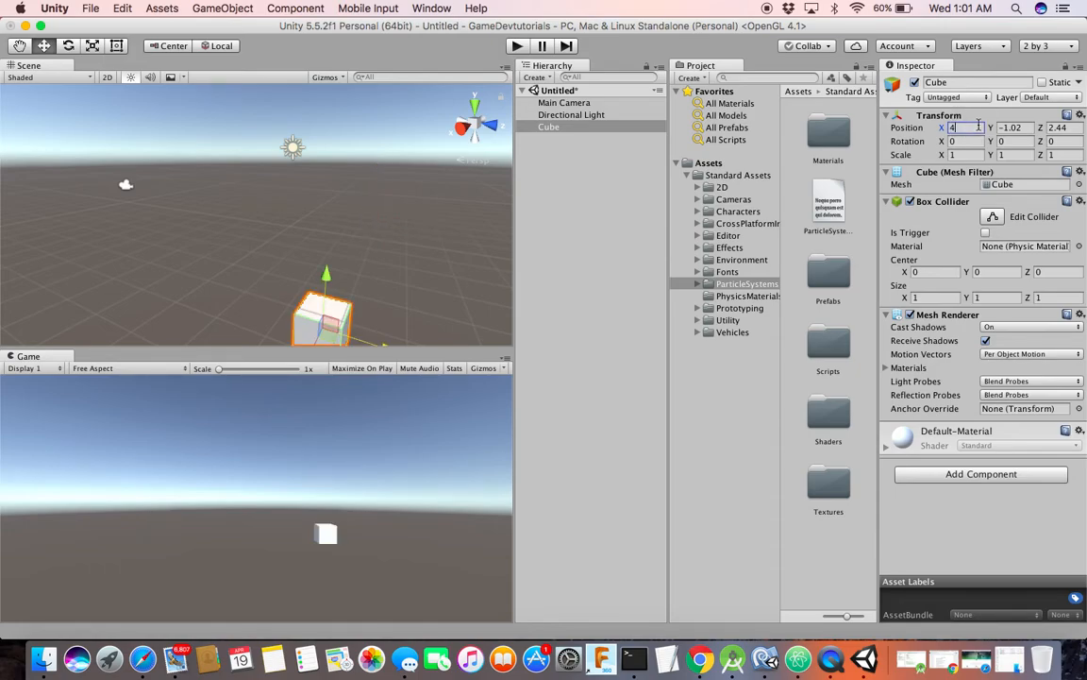
left_click(1025, 128)
type("-1")
left_click(1064, 129)
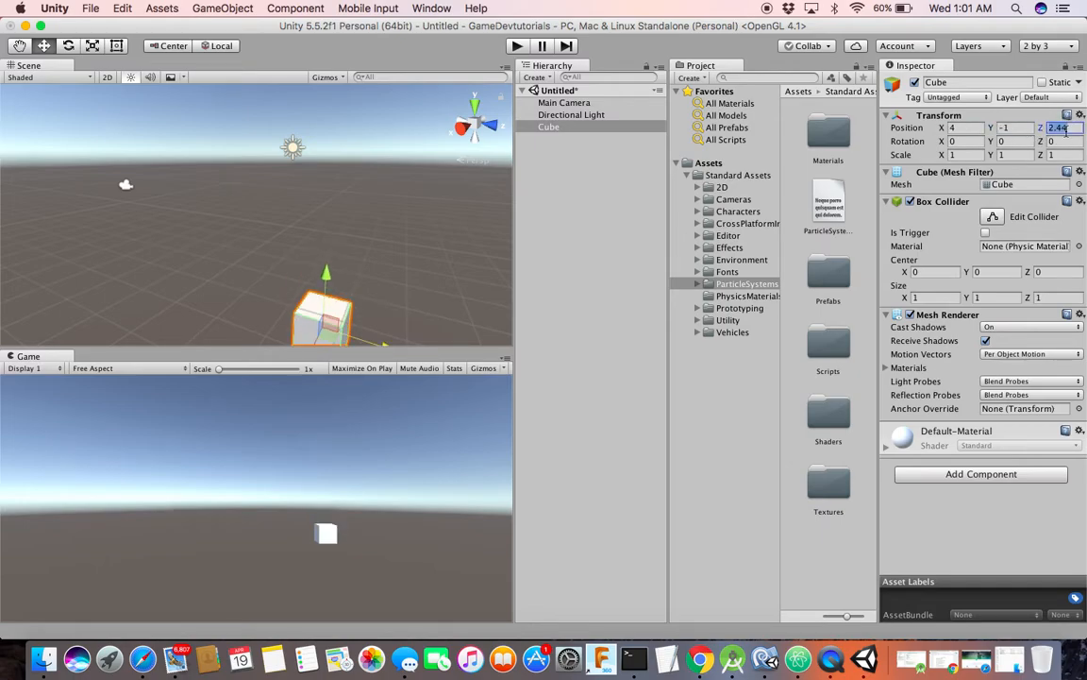
type("6")
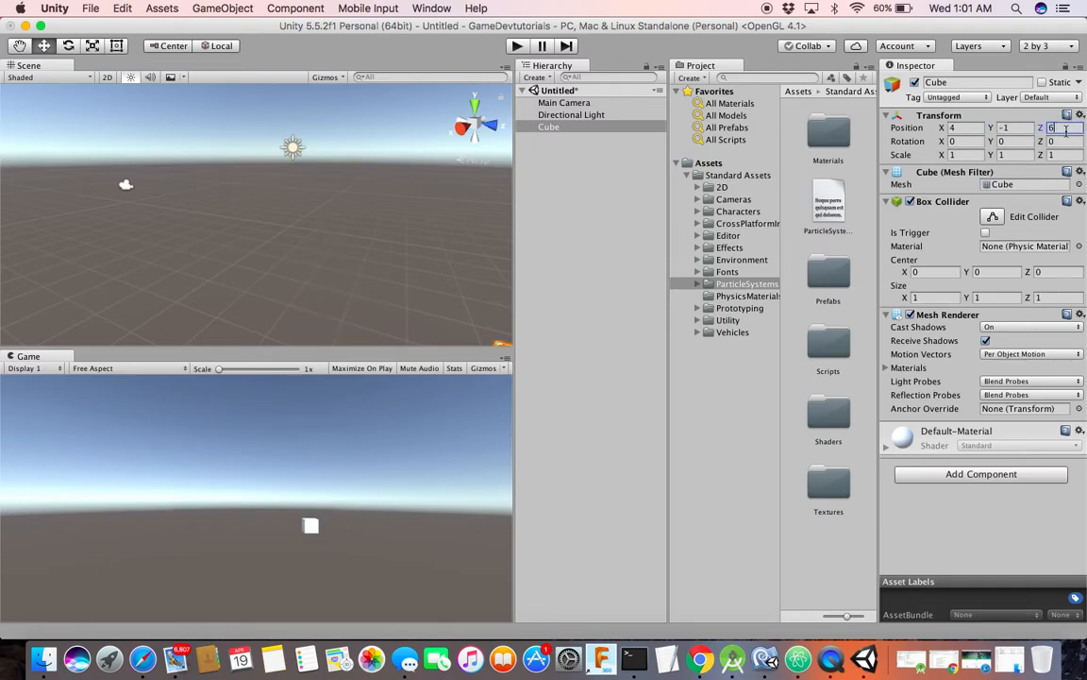
left_click(1080, 115)
left_click(1058, 129)
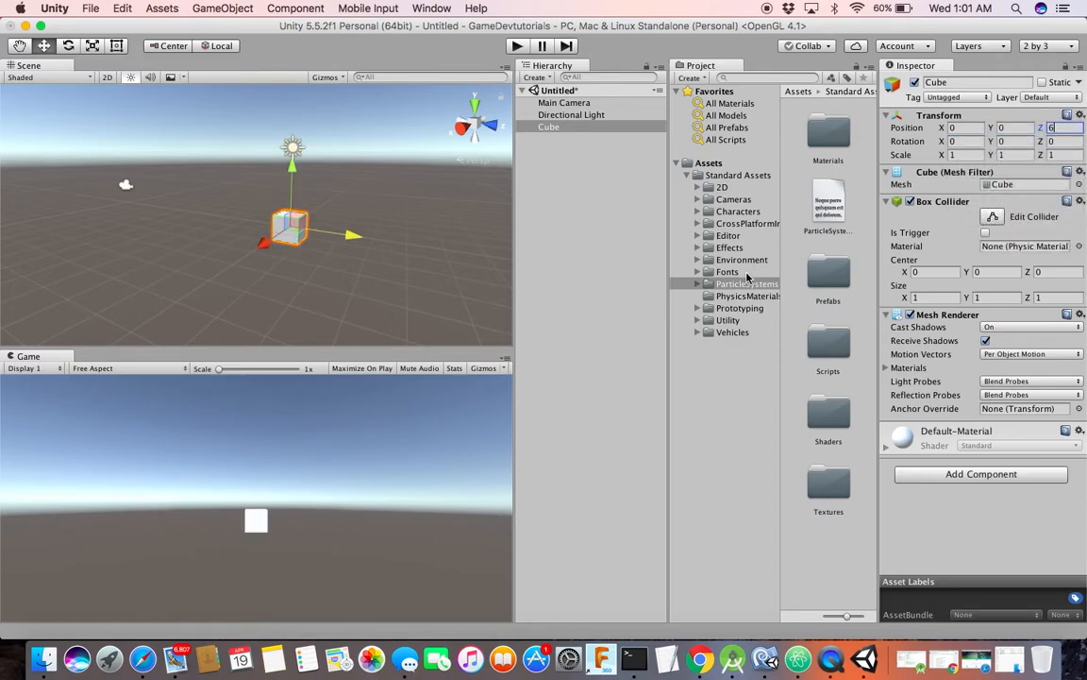
Use the Rotate tool to turn the Cube to about -3.2 on X, -0.5 on Y and 8.8 on Z
left_click(68, 45)
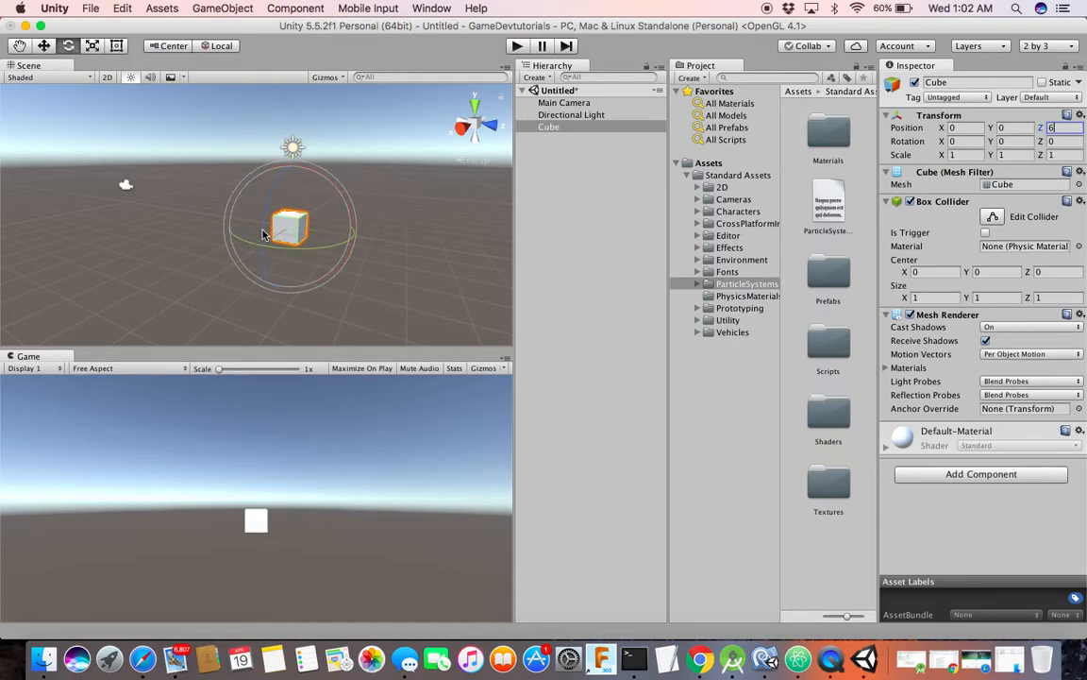
left_click_drag(265, 234, 271, 213)
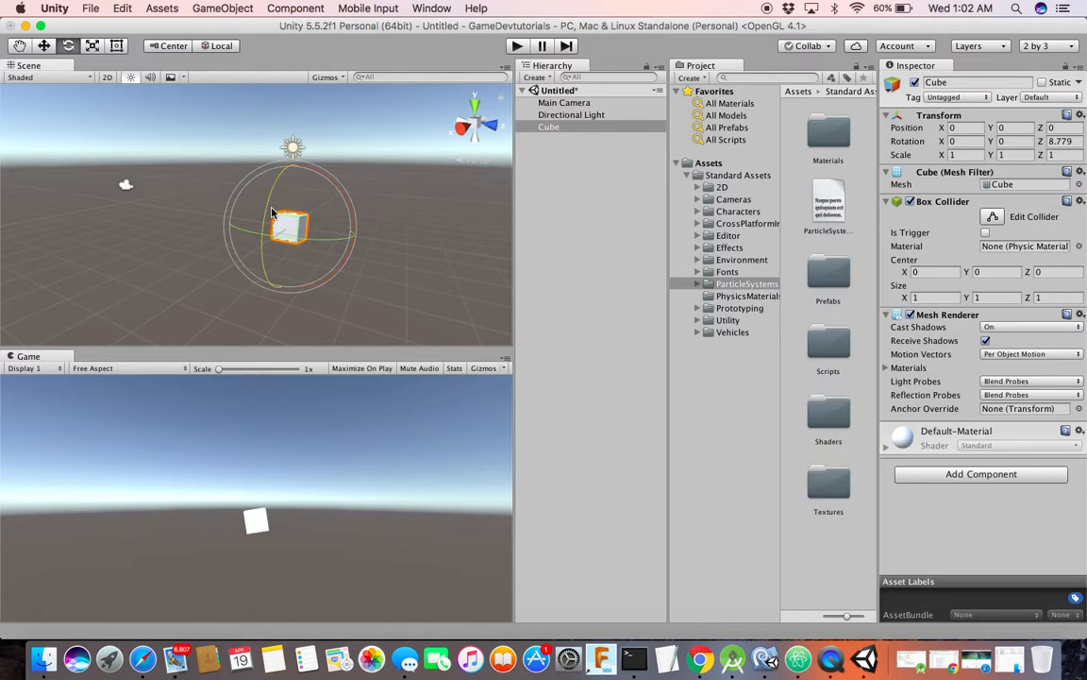
left_click_drag(335, 187, 343, 201)
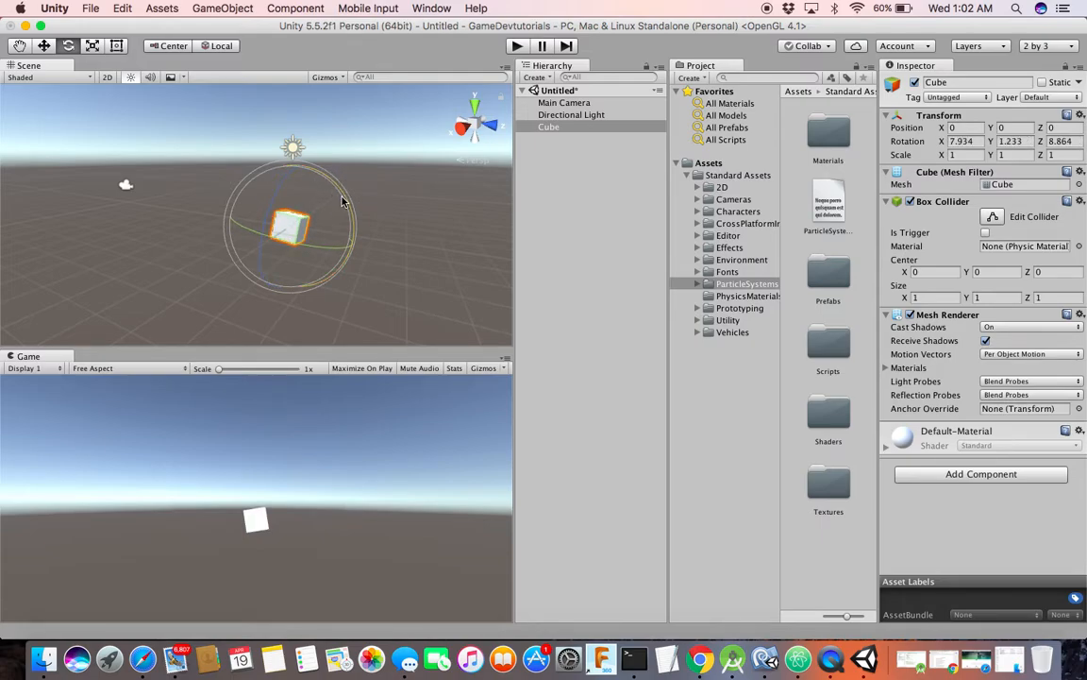
left_click_drag(296, 206, 91, 233, "alt")
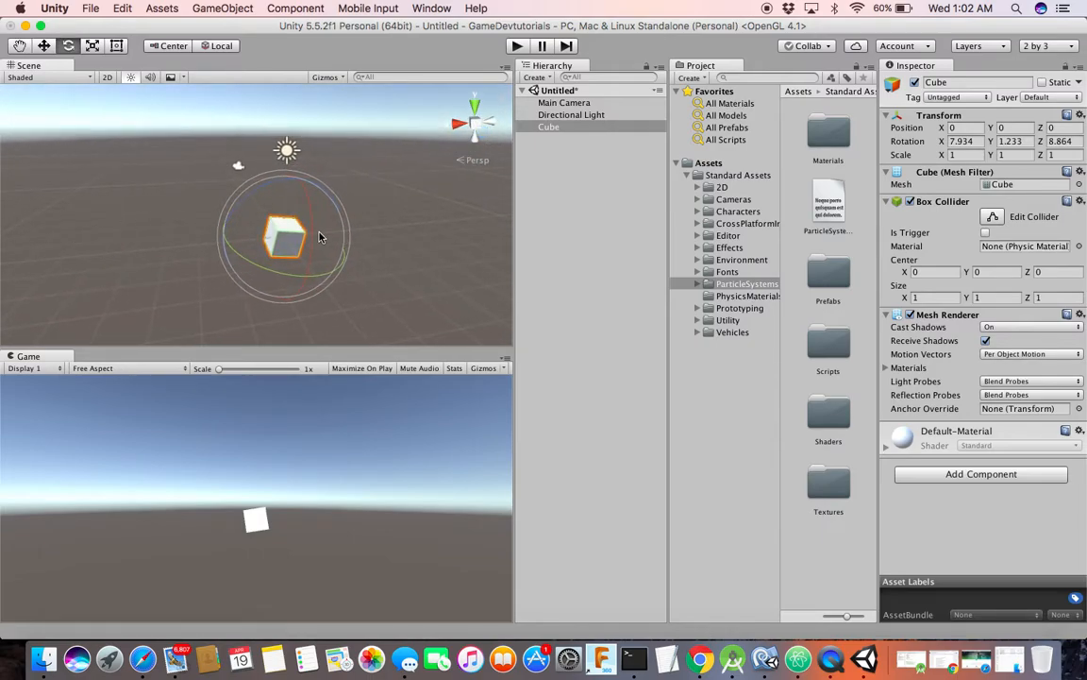
left_click_drag(314, 233, 309, 205)
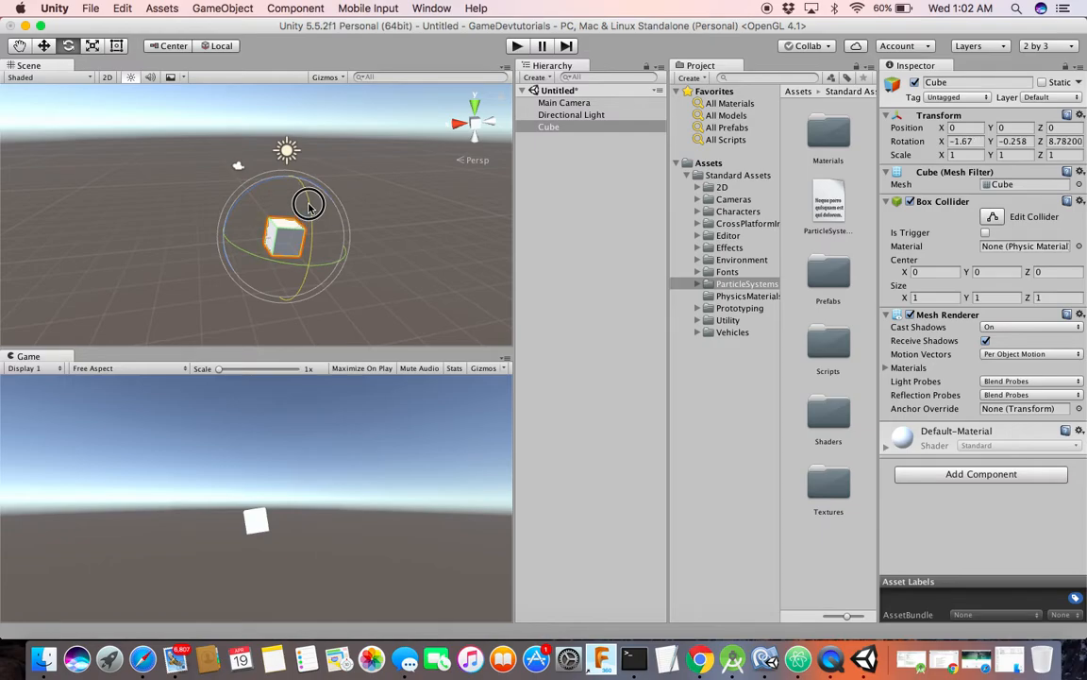
left_click_drag(309, 205, 307, 202)
Set the Cube's rotation to 90 on the X, Y and Z axes
left_click(964, 141)
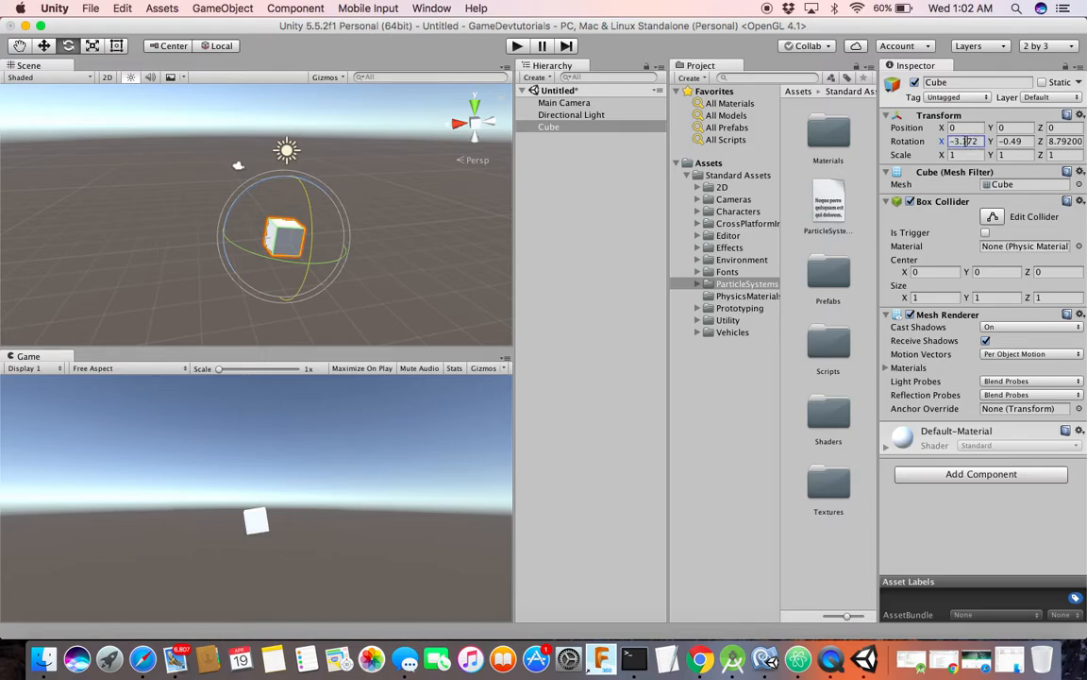
double_click(965, 141)
type("90")
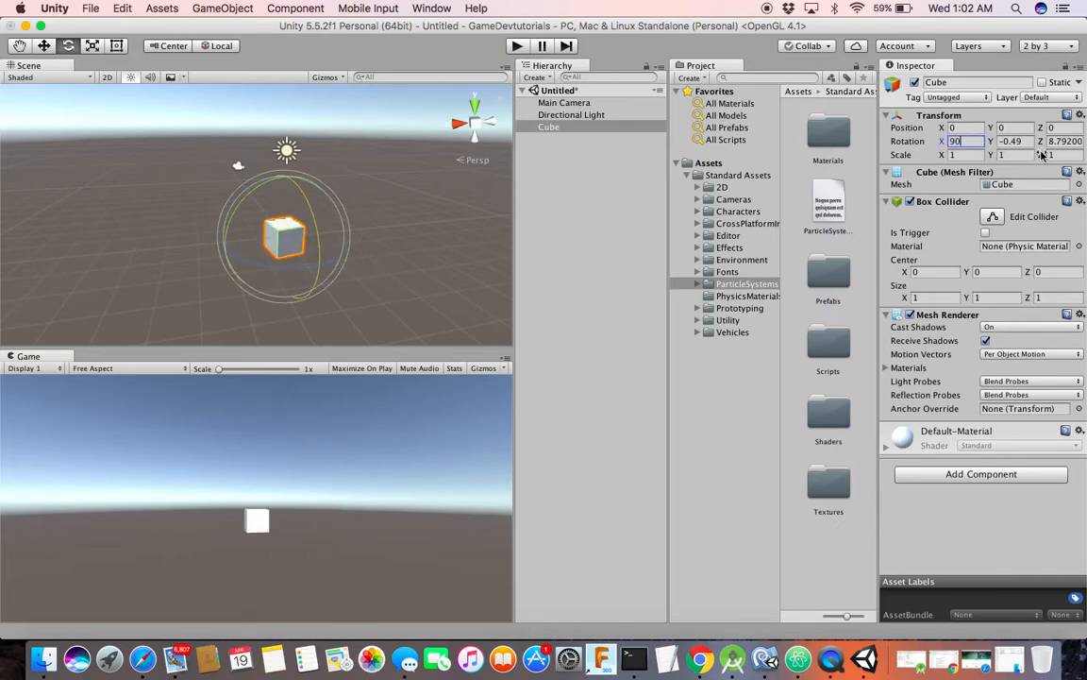
left_click(1021, 140)
type("90")
left_click(1067, 141)
type("90")
Set the Cube's Z rotation to 345 and reset its Transform
left_click(1067, 141)
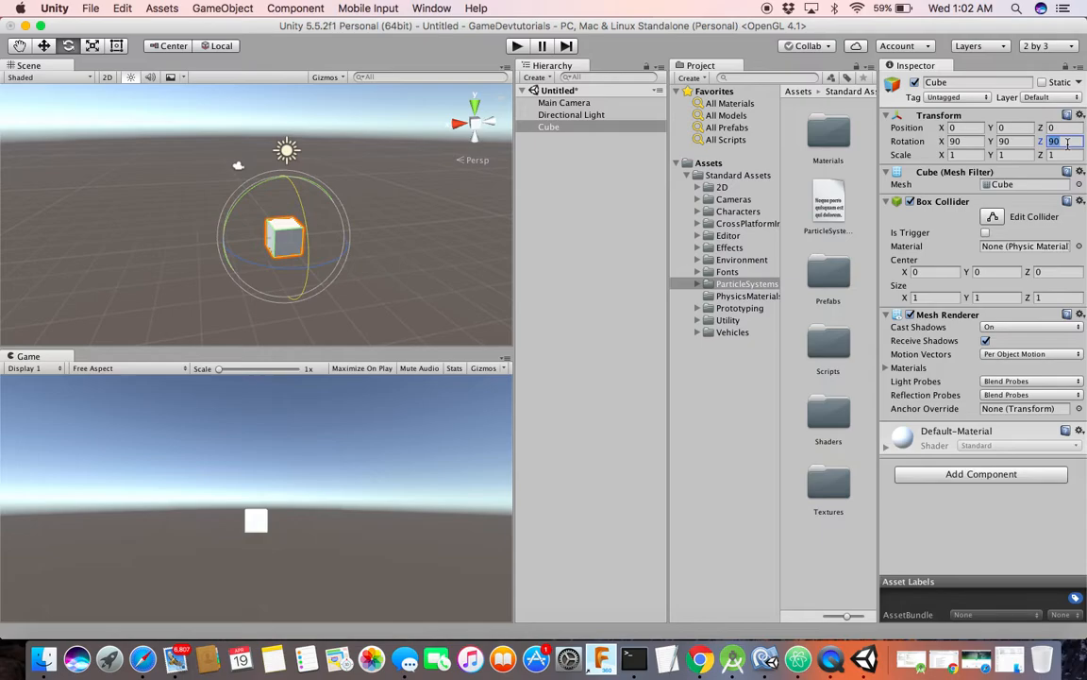
type("345")
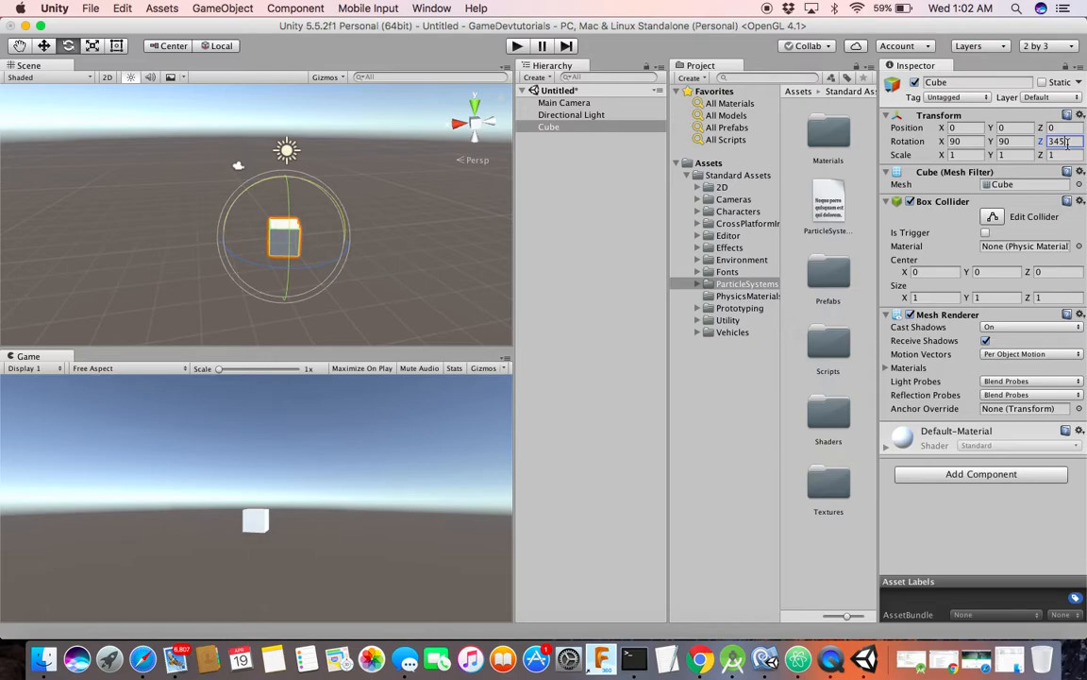
left_click(1080, 115)
left_click(1063, 132)
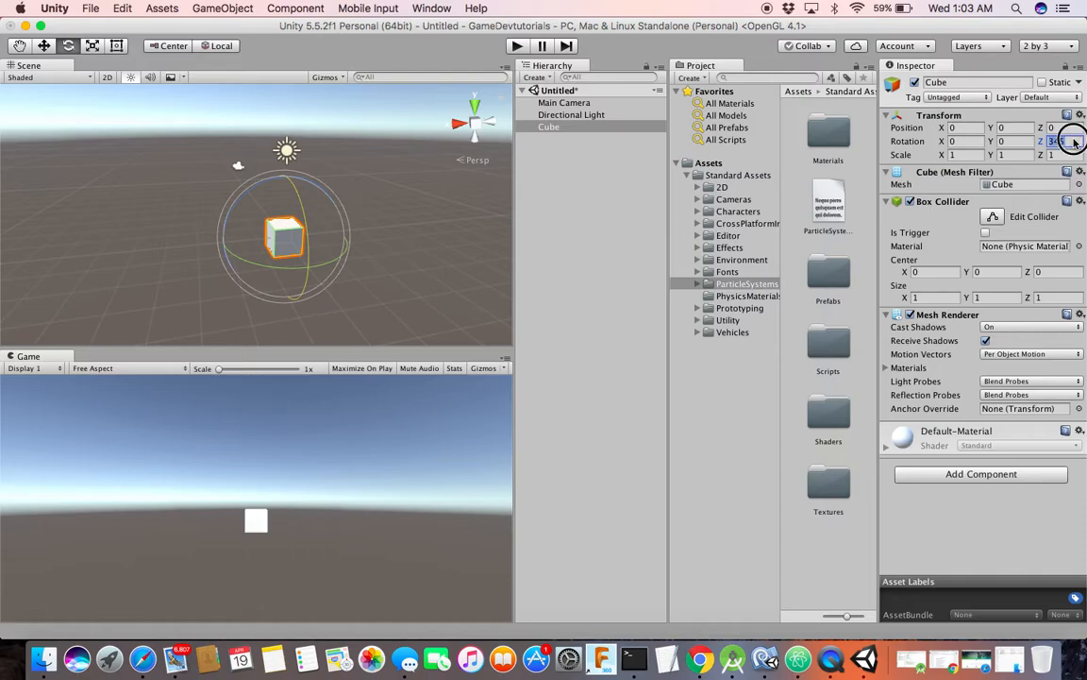
Use the Scale tool to shrink the Cube to about 0.63 on X, 0.72 on Y and 0.67 on Z
left_click(90, 46)
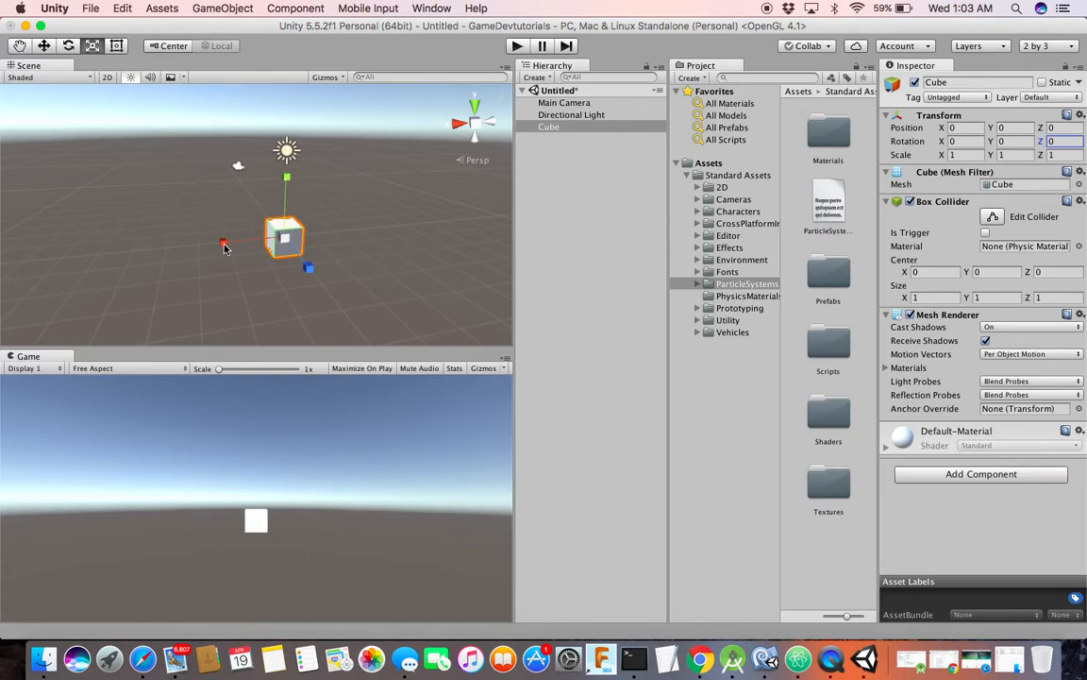
left_click_drag(224, 247, 245, 248)
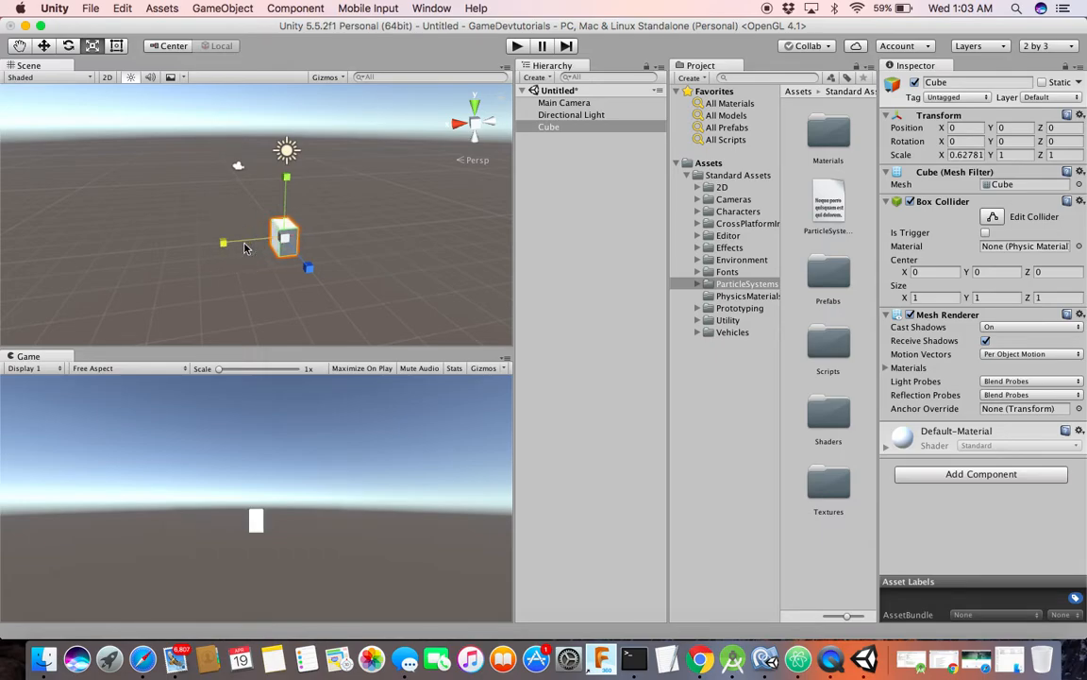
left_click(964, 153)
left_click_drag(290, 181, 289, 196)
left_click_drag(311, 273, 307, 268)
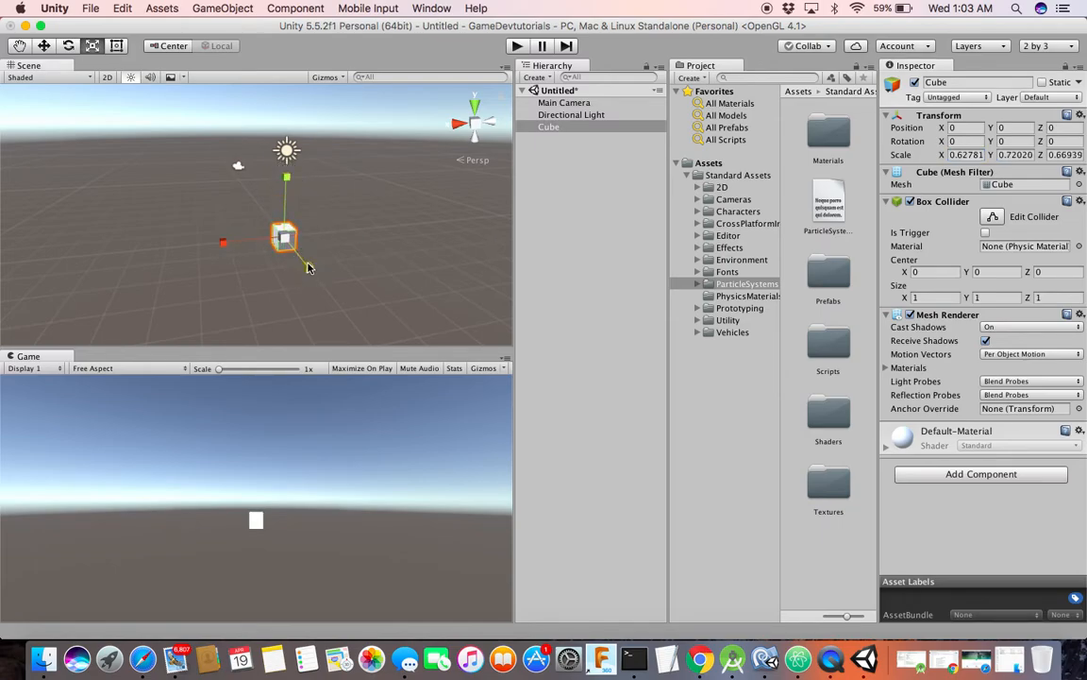
Set the Cube's scale to 5 on X, 0.5 on Y and 0.5 on Z
left_click(967, 155)
type("0.5")
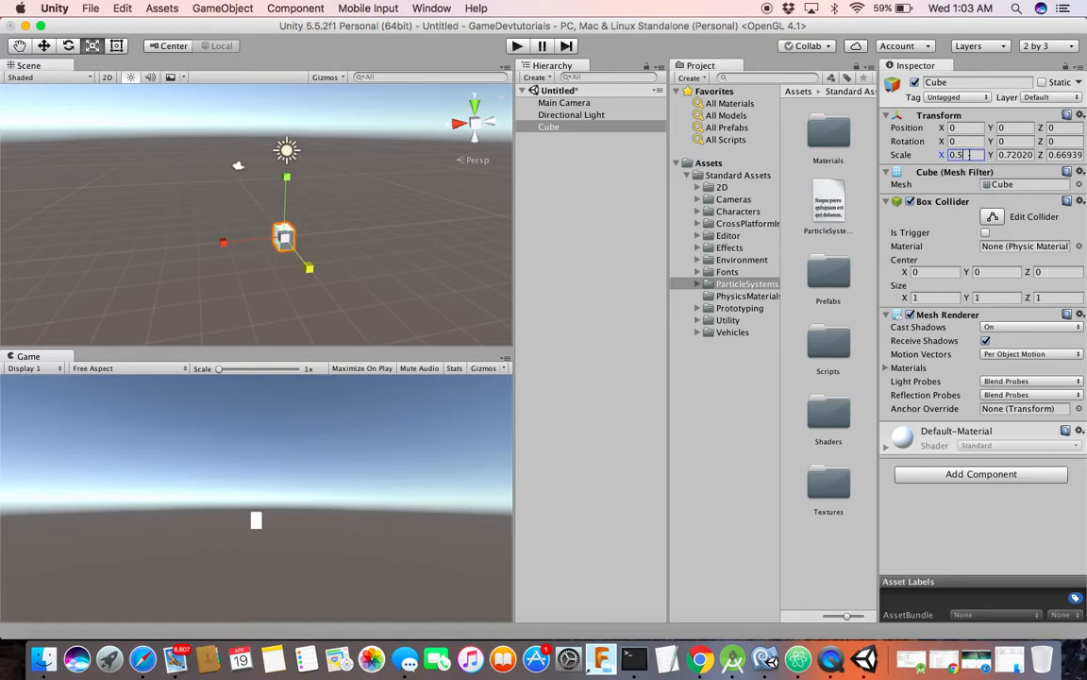
type("5")
left_click(1021, 155)
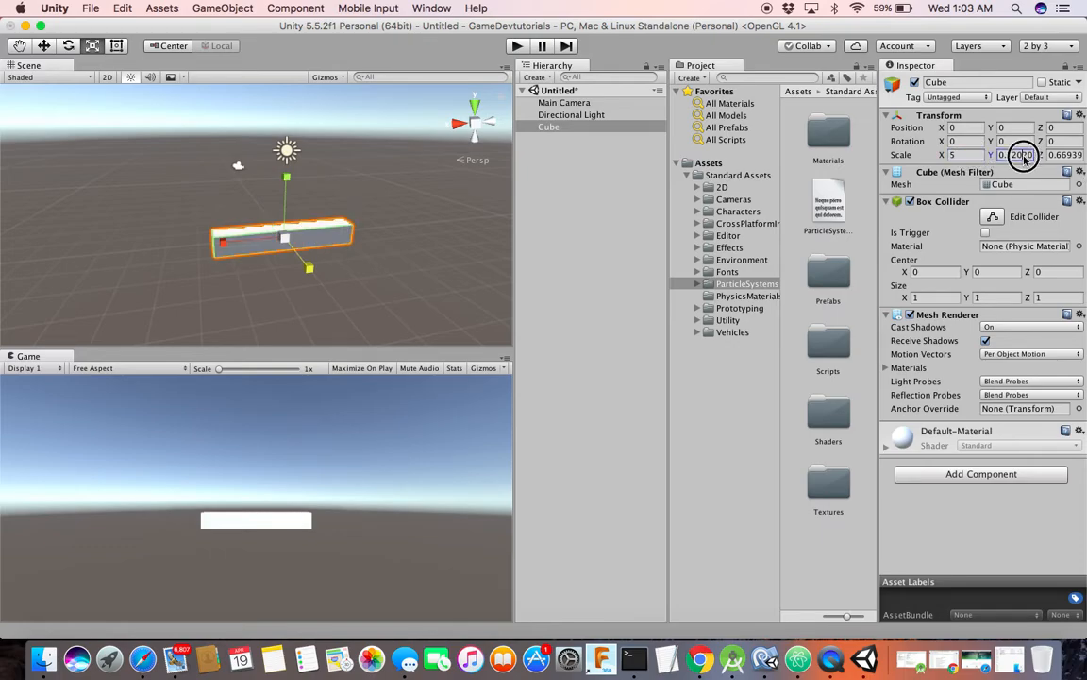
type("0.5")
left_click(1062, 155)
type("0.5")
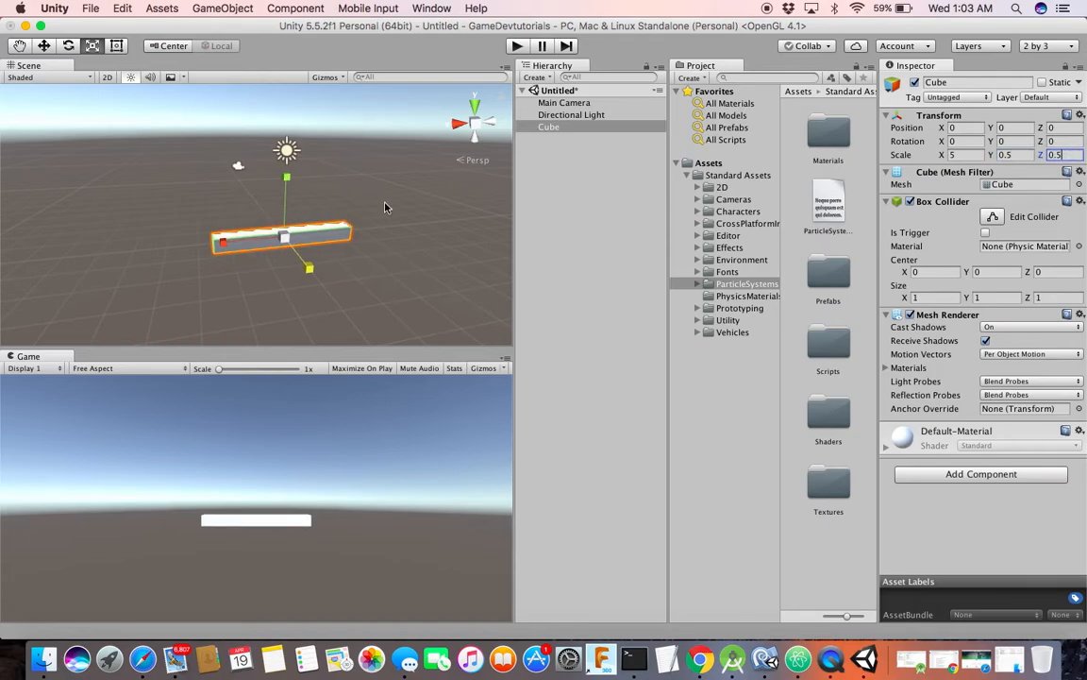
Resize the Cube with the Rect tool to a scale of about 2.44 on X and 0.2 on Y, and reset its Transform
left_click(118, 45)
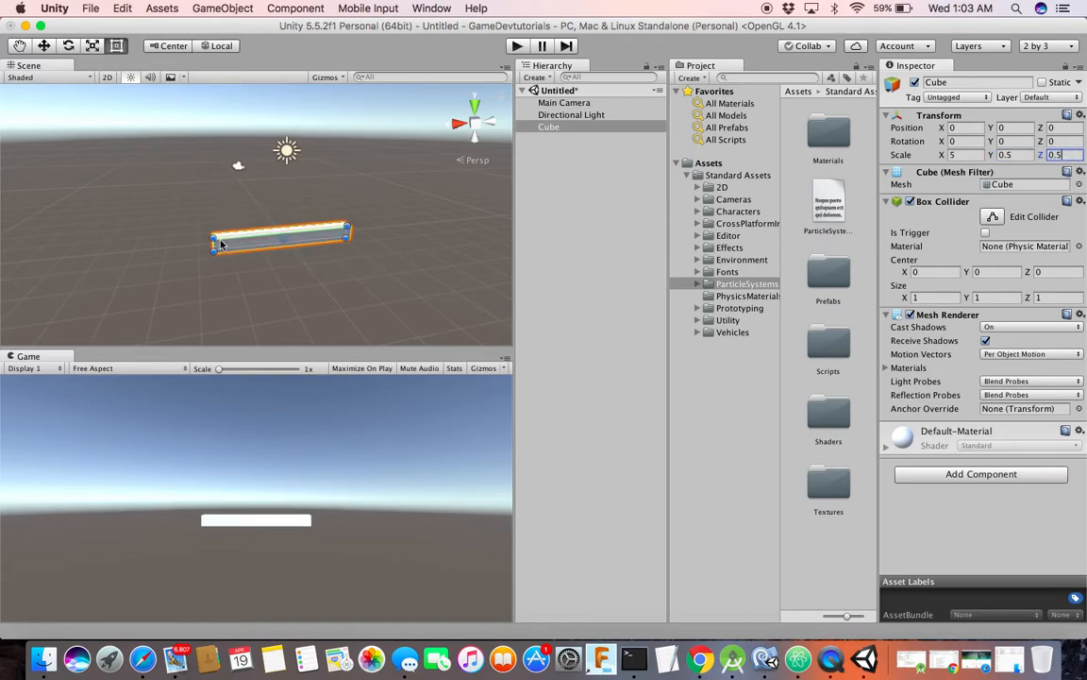
left_click_drag(216, 239, 254, 236)
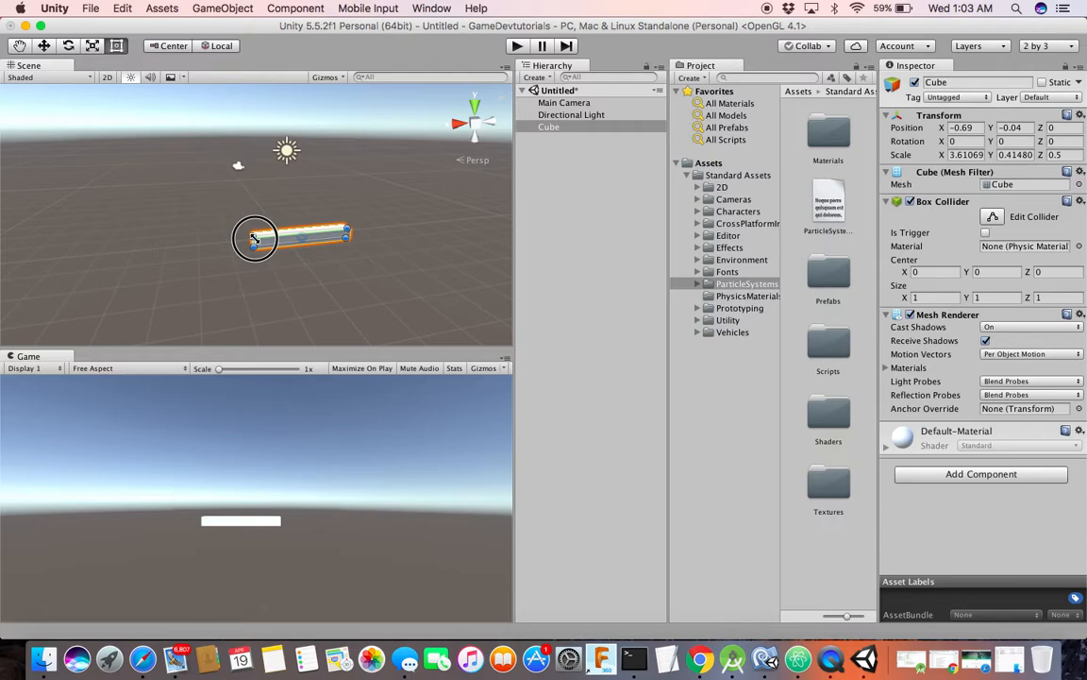
left_click_drag(342, 227, 322, 237)
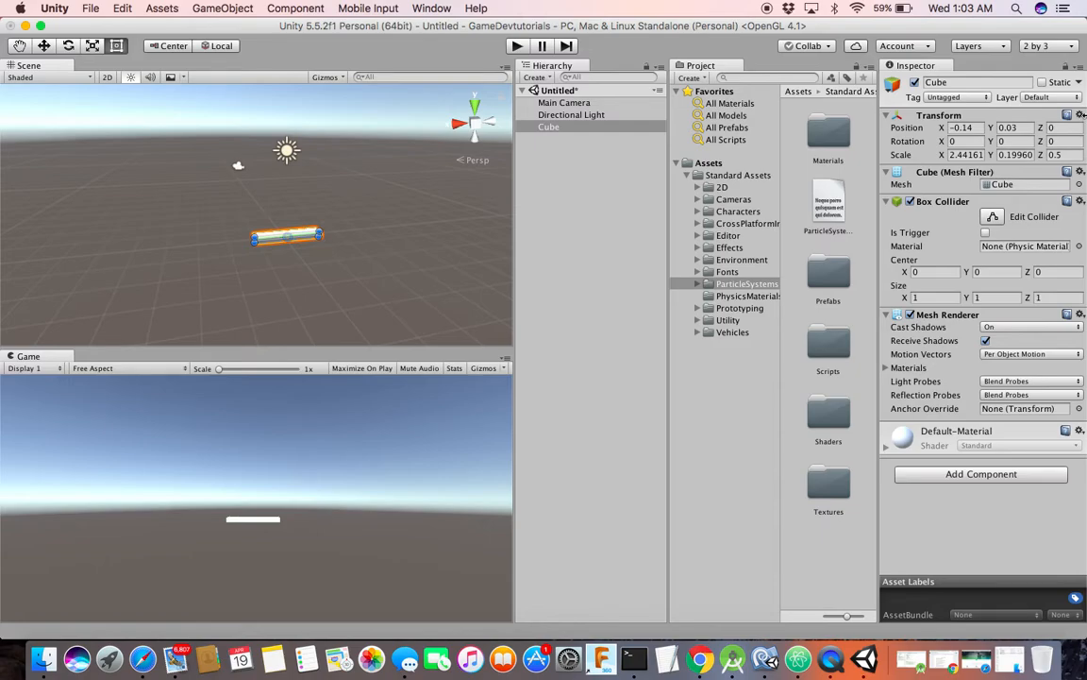
left_click(1079, 115)
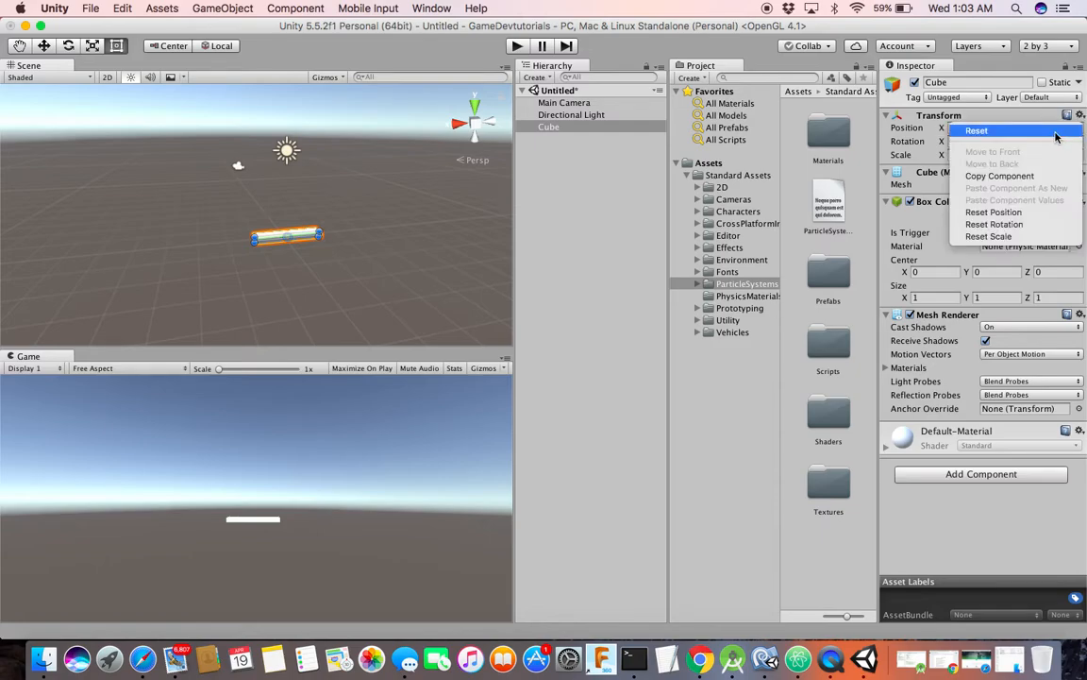
left_click(1051, 134)
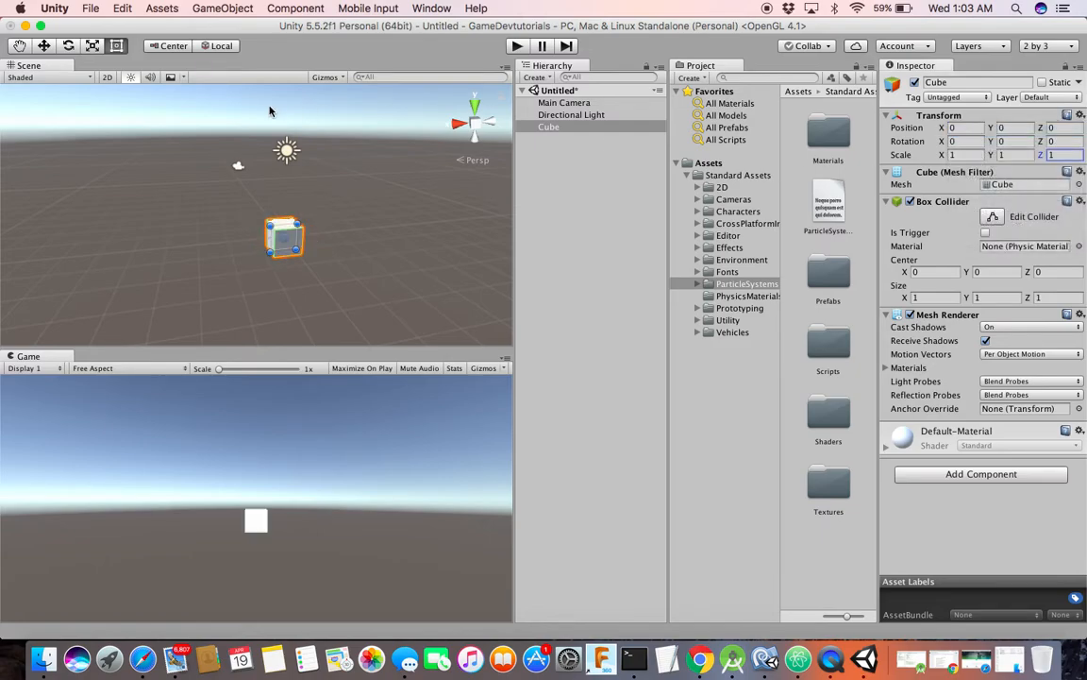
Switch to the Hand tool, and collapse and re-expand the Cube's Mesh Filter component
left_click(19, 47)
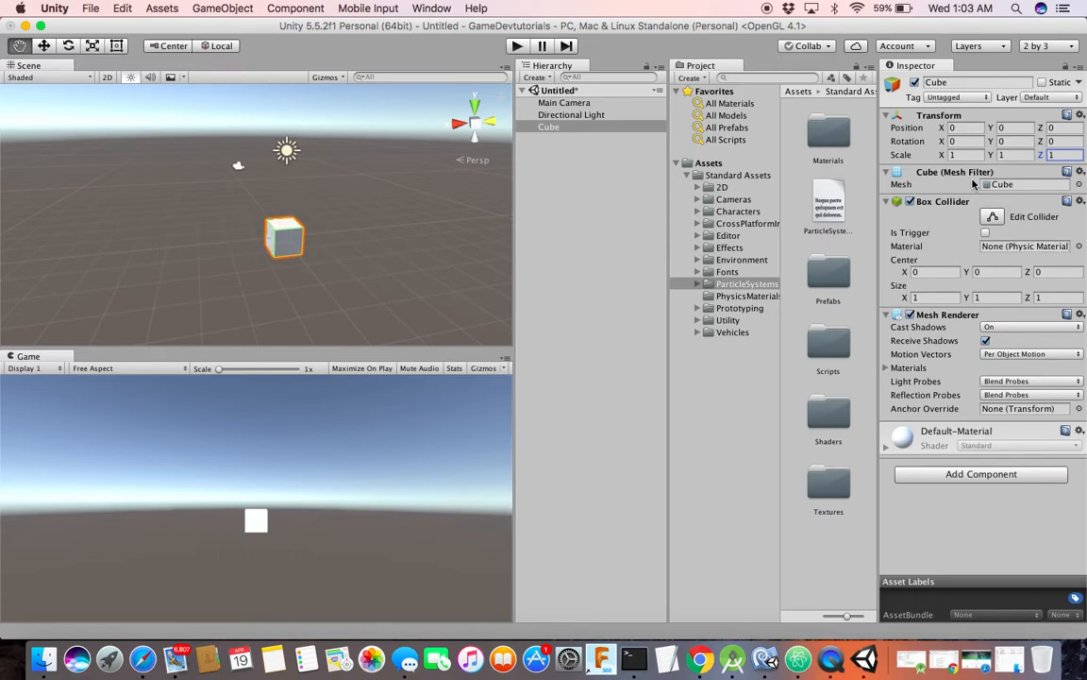
left_click(963, 174)
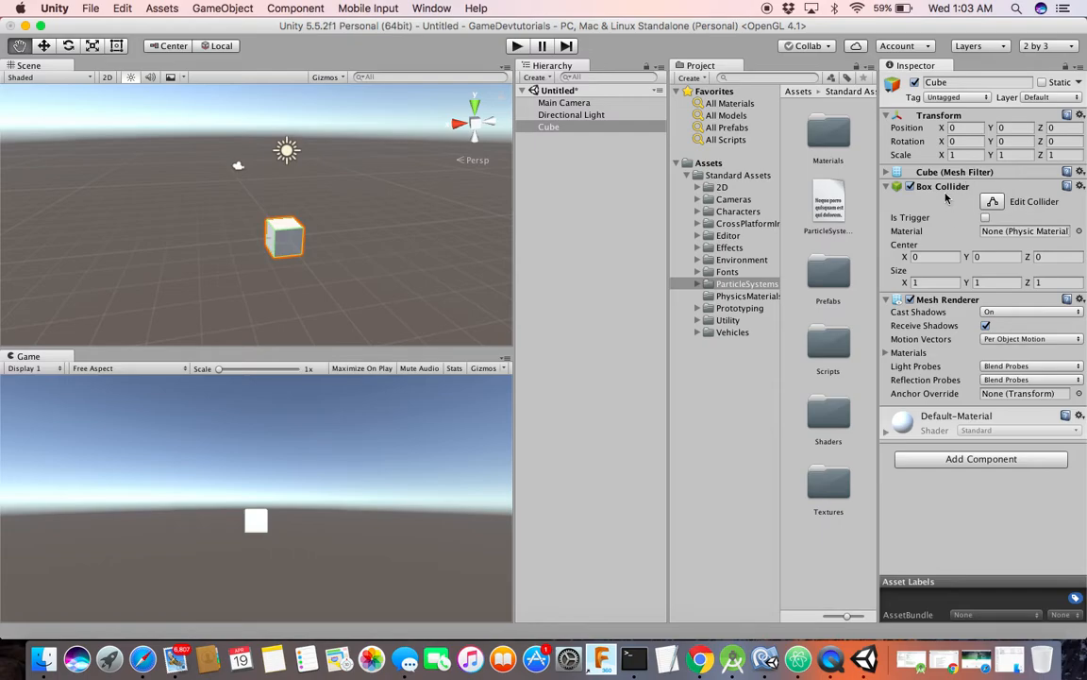
left_click(888, 172)
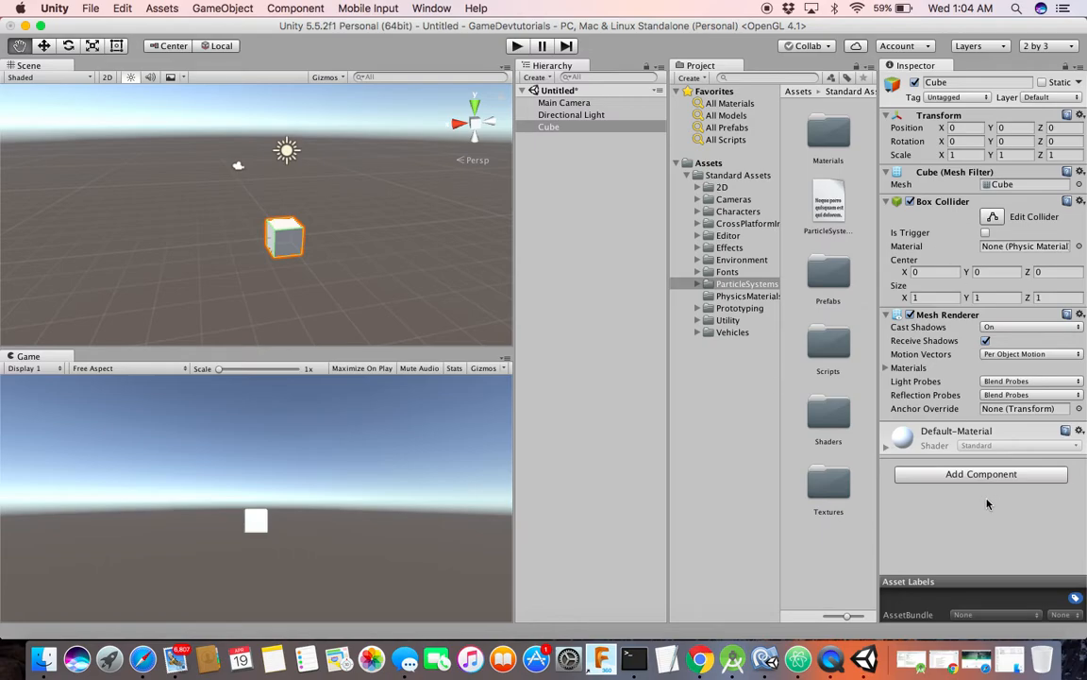
Browse the component categories that can be added to the Cube and close the list without adding one
left_click(975, 475)
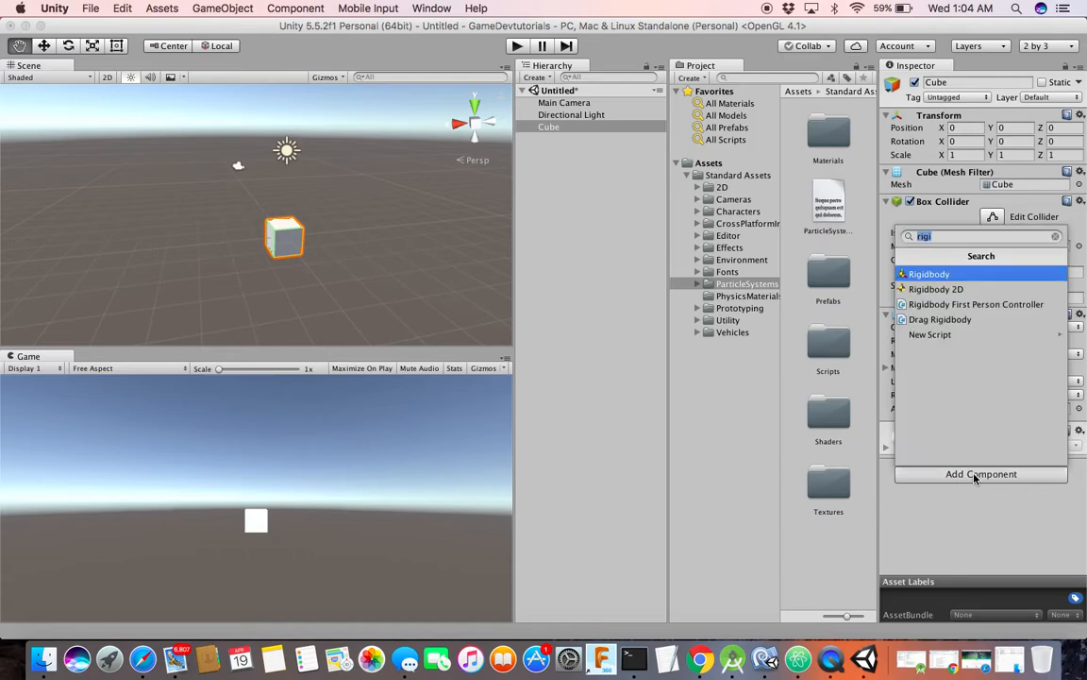
key("BackSpace")
scroll(982, 392, "down", 2)
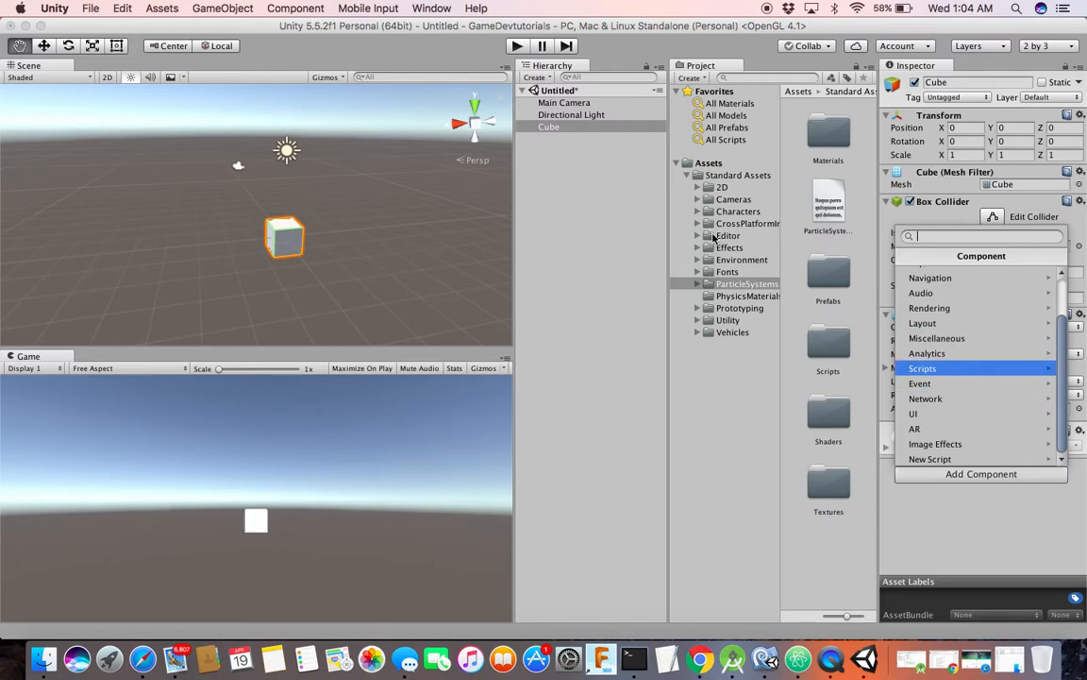
left_click(604, 187)
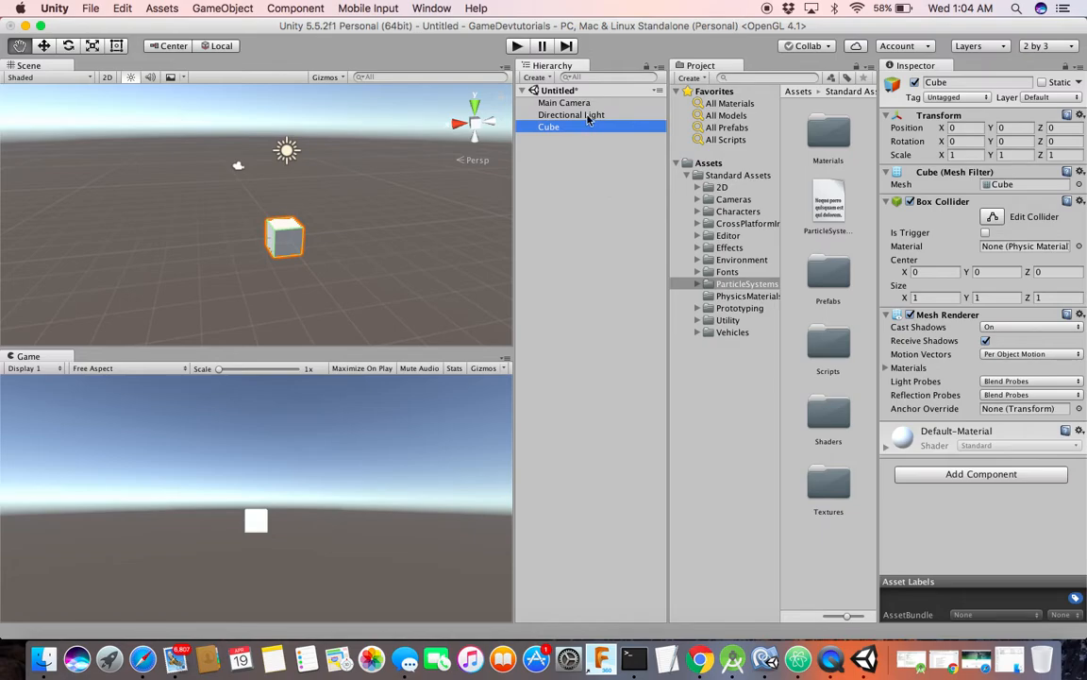
Select the Main Camera and rotate it to about 2 degrees on X with the Rotate tool
left_click(567, 103)
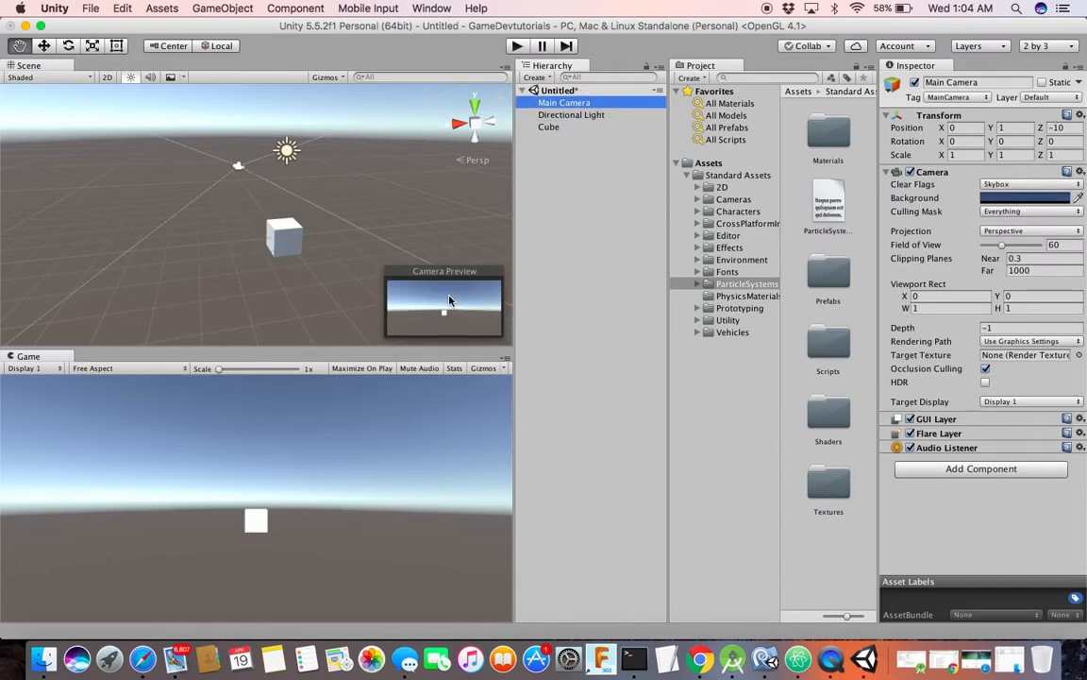
left_click(68, 45)
mouse_move(238, 157)
left_mouse_down()
mouse_move(248, 154)
mouse_move(250, 170)
left_mouse_up()
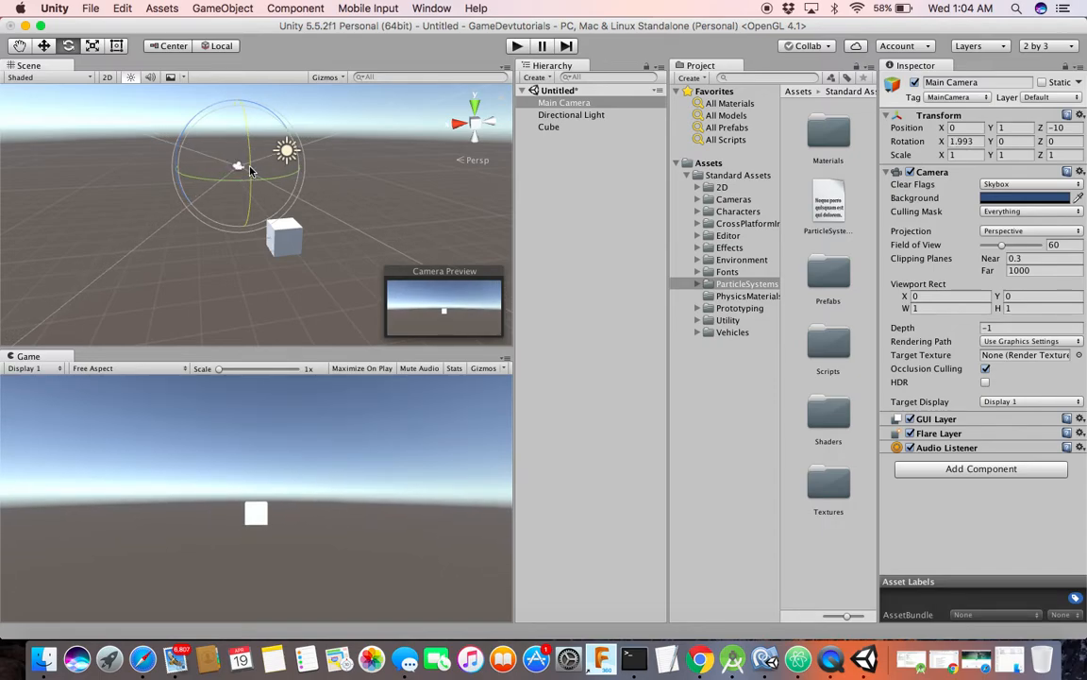
Switch to the Hand tool and delete the Directional Light from the scene
left_click(582, 115)
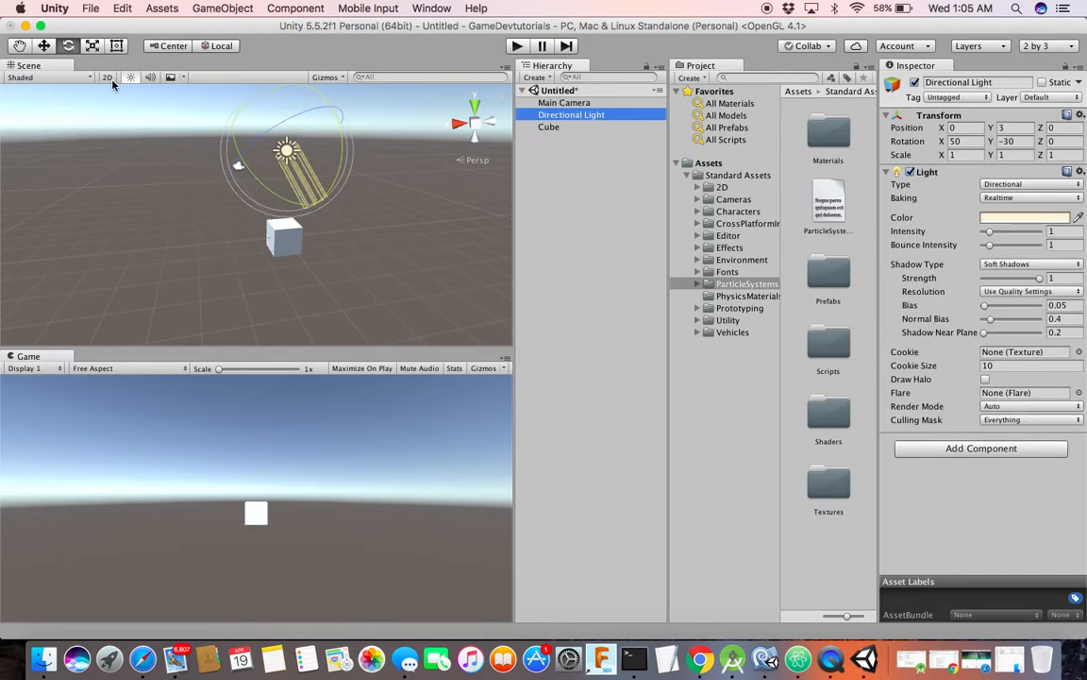
left_click(19, 47)
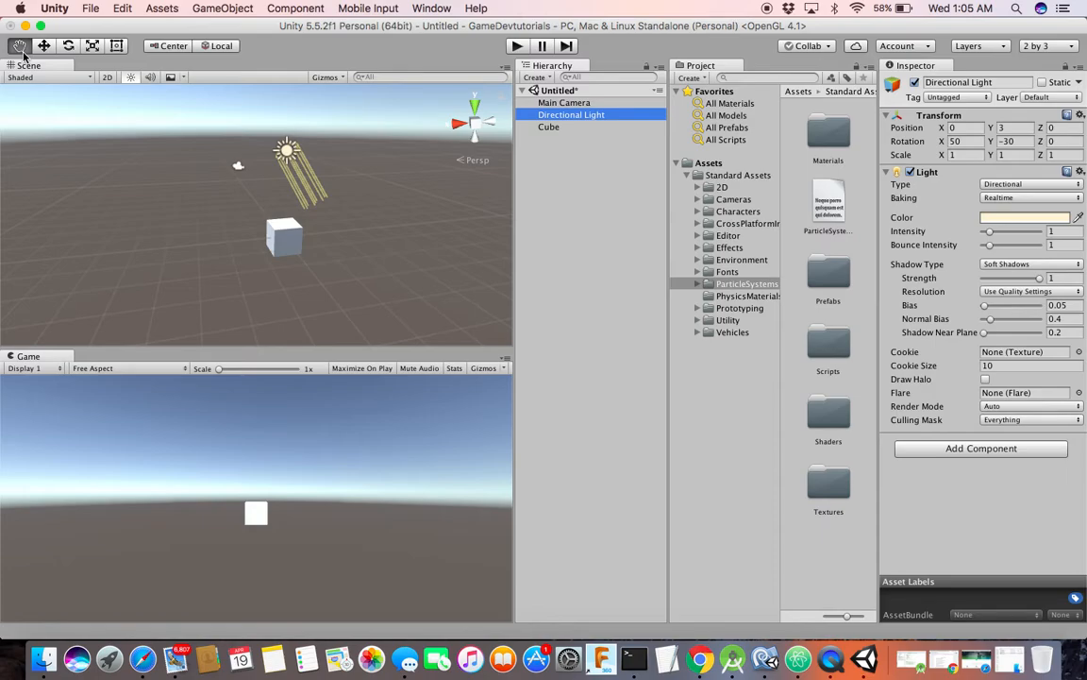
right_click(571, 114)
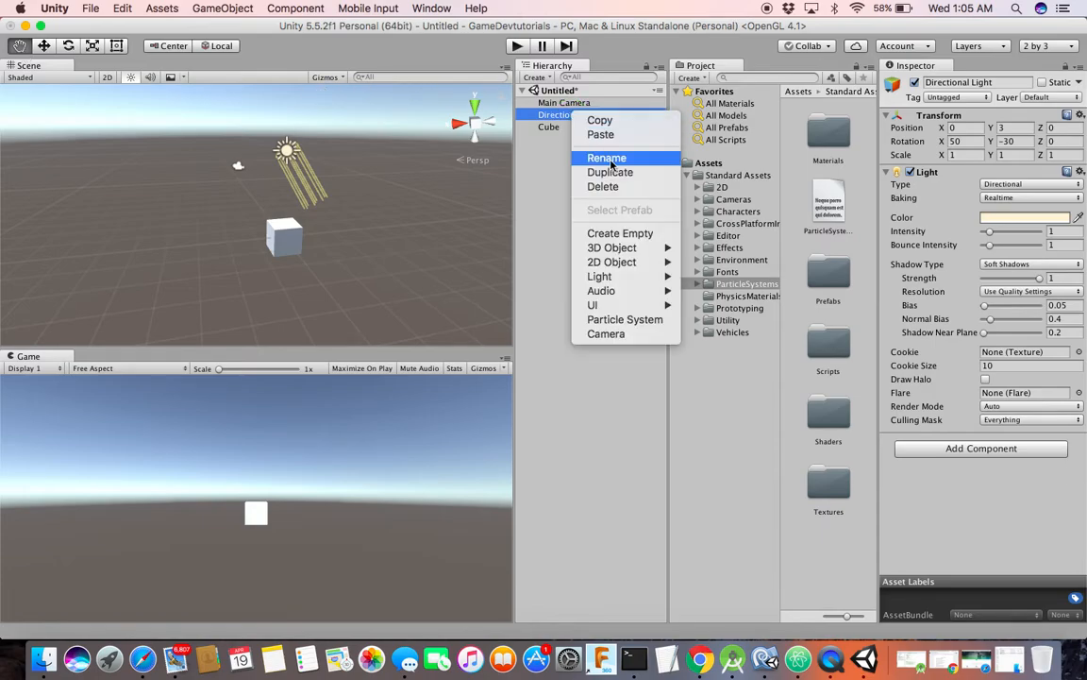
left_click(609, 186)
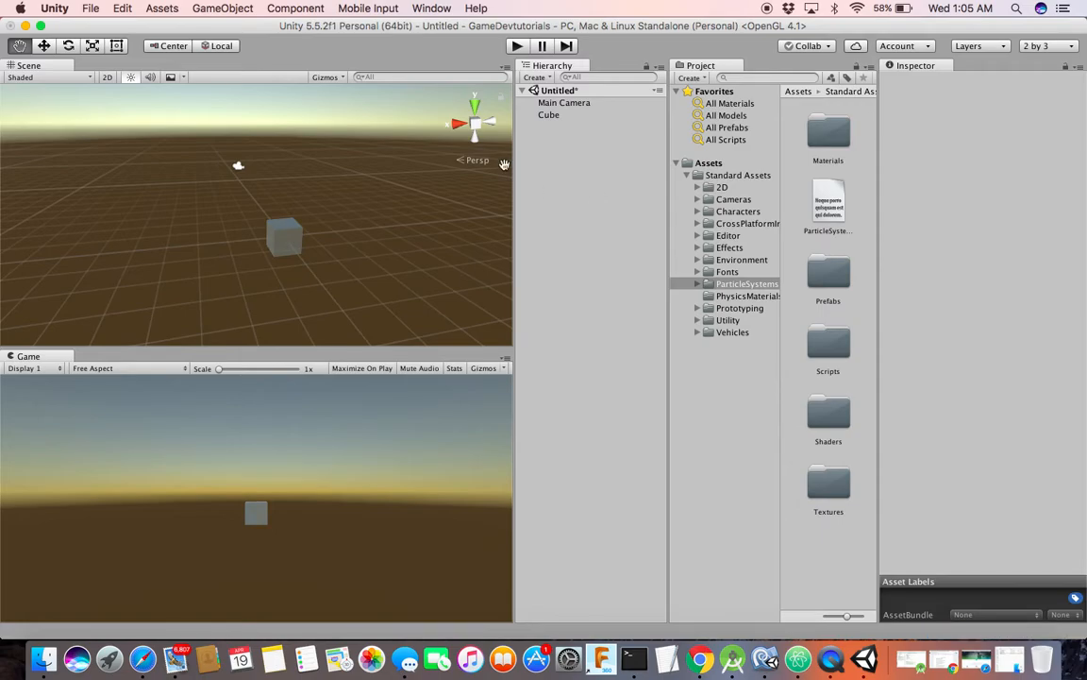
Add a new directional light to the scene and deselect it
left_click(222, 9)
mouse_move(236, 86)
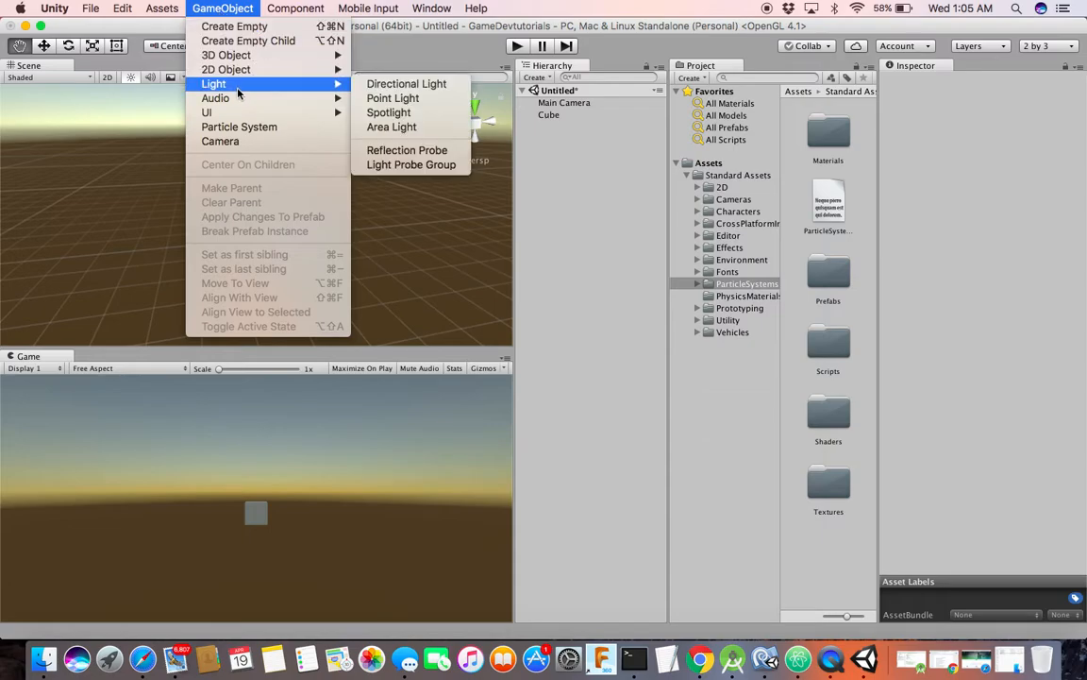
left_click(383, 87)
left_click(578, 228)
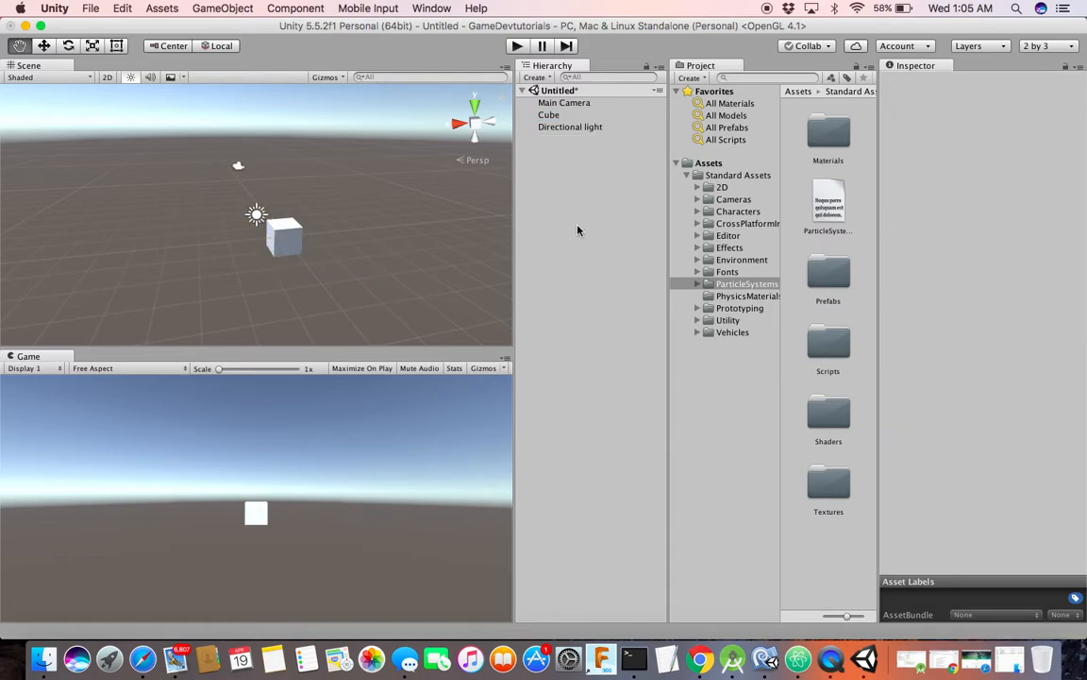
Save the scene as Level1 in the Assets folder
key("super+s")
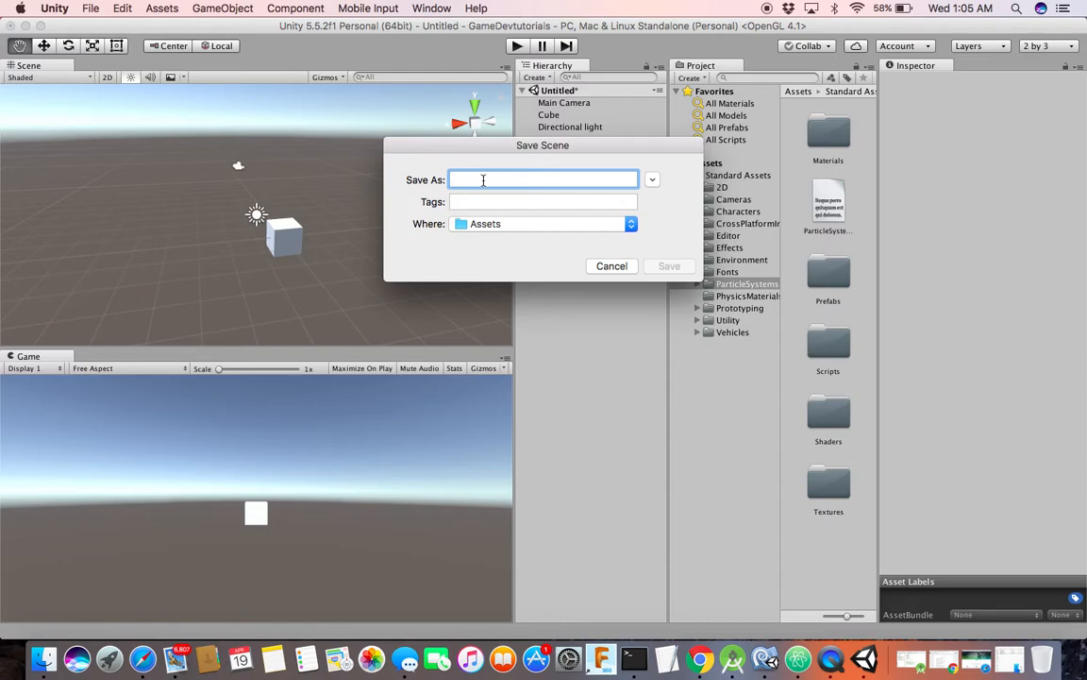
type("Le")
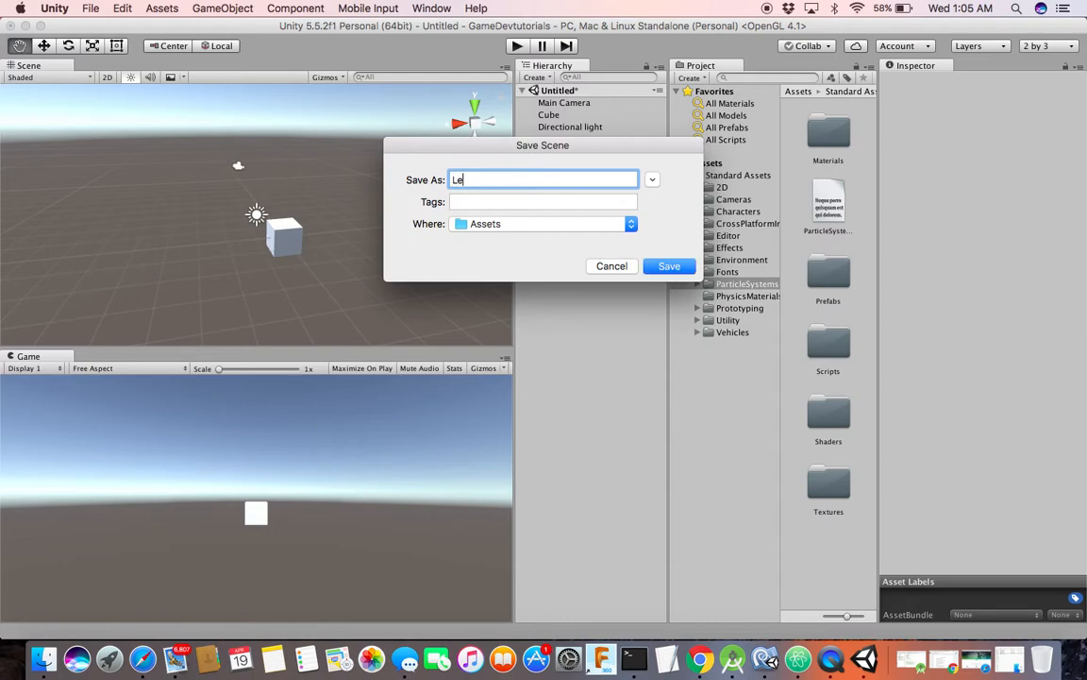
type("vel1")
key("Return")
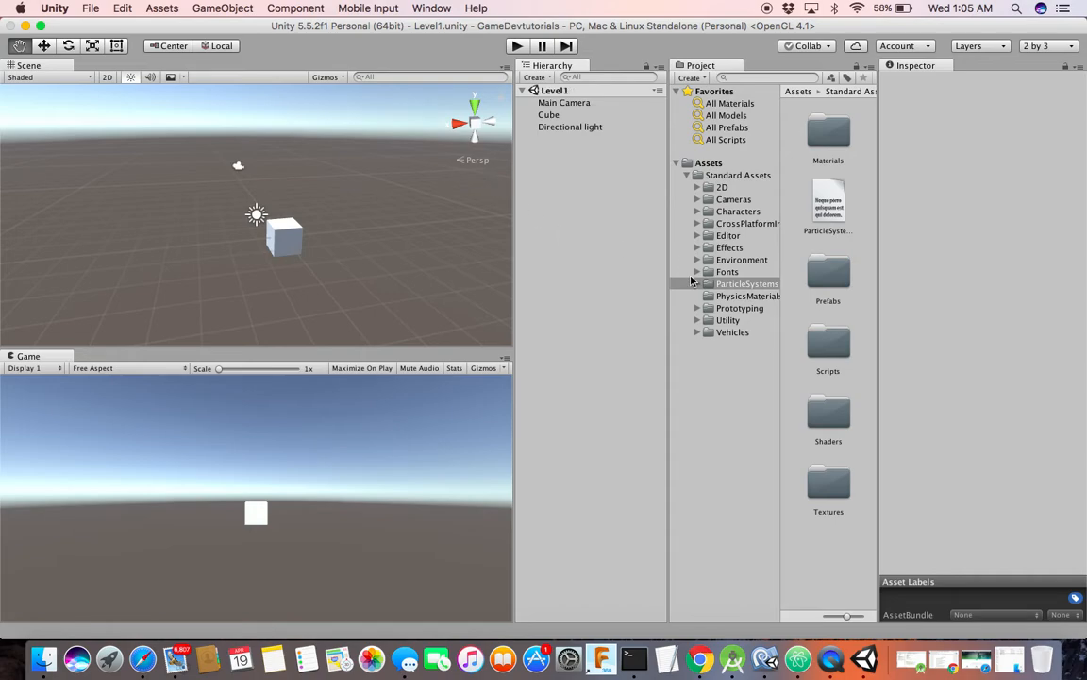
View the contents of the Assets folder, collapse the Standard Assets folder and view its contents
left_click(699, 164)
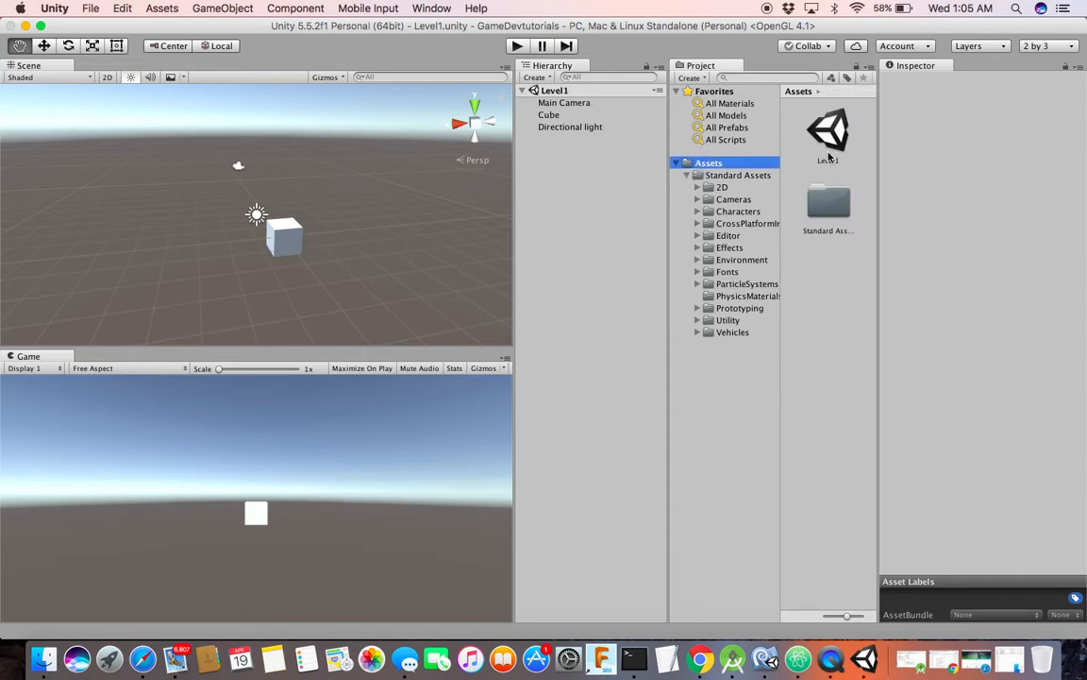
left_click(687, 177)
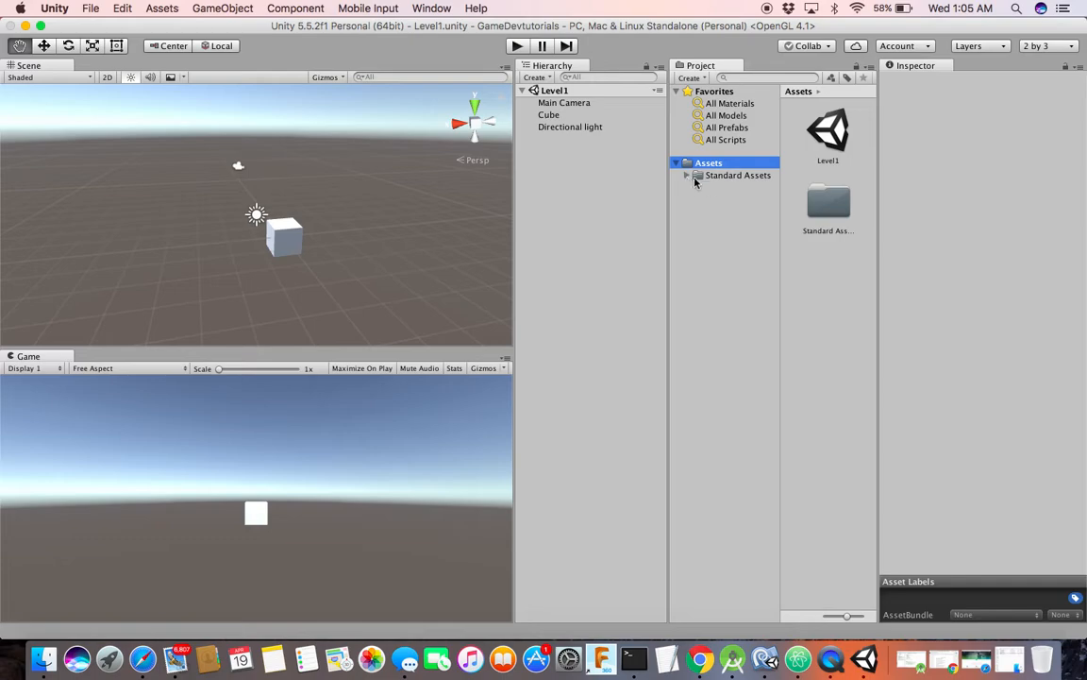
left_click(712, 178)
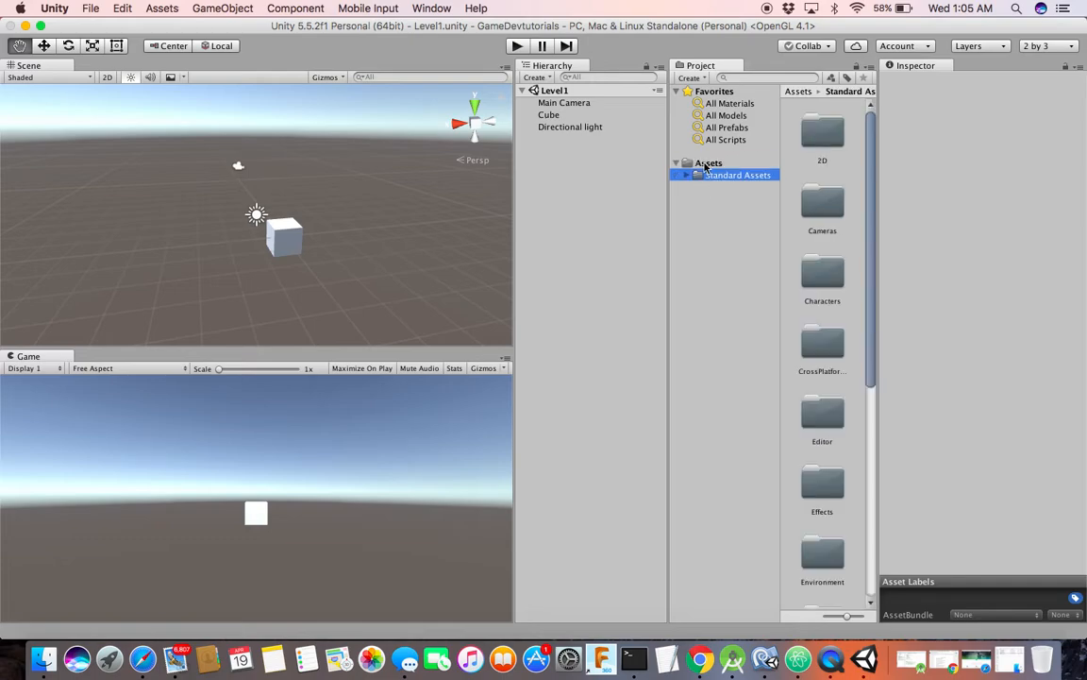
Create a folder named Scene in Assets and move the Level1 scene file into it
left_click(707, 163)
right_click(705, 166)
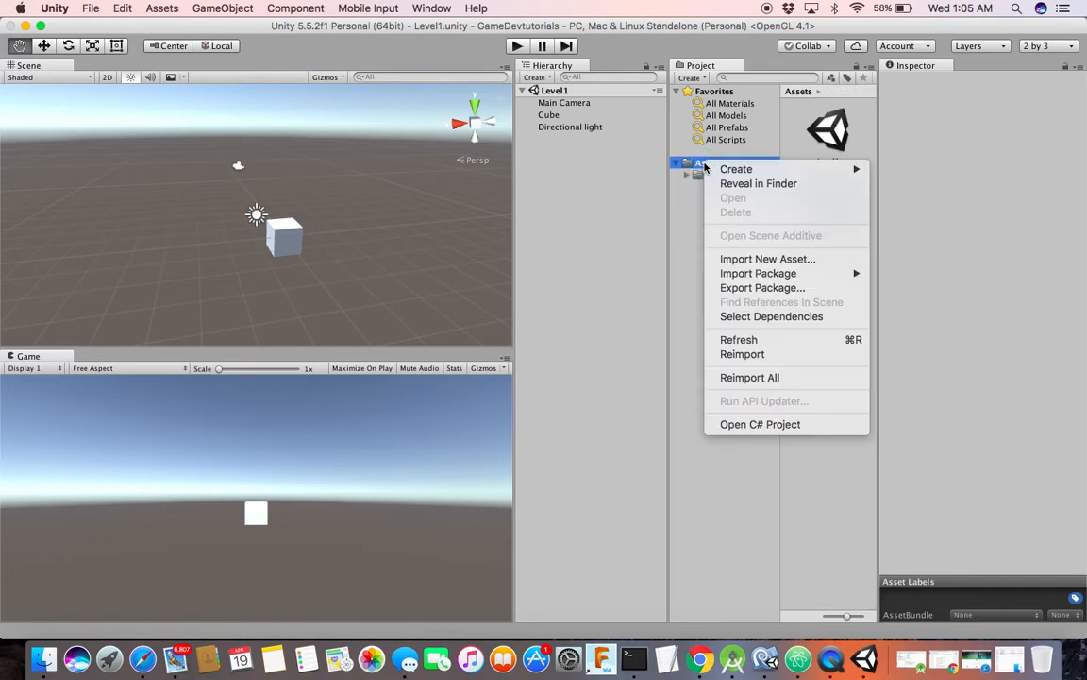
mouse_move(729, 171)
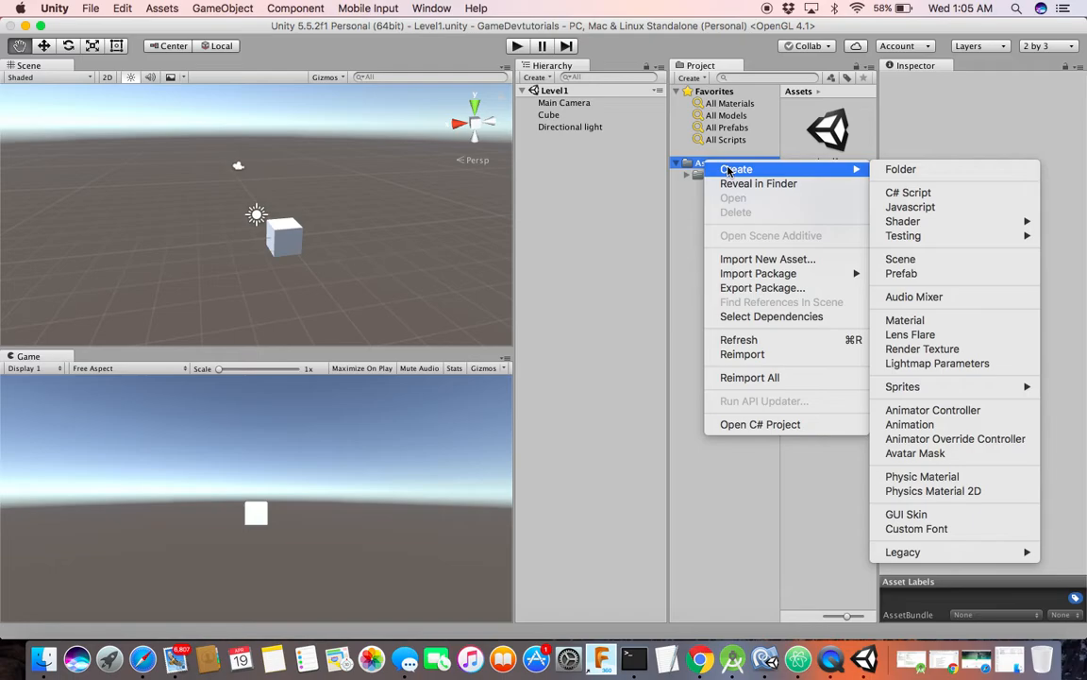
left_click(902, 170)
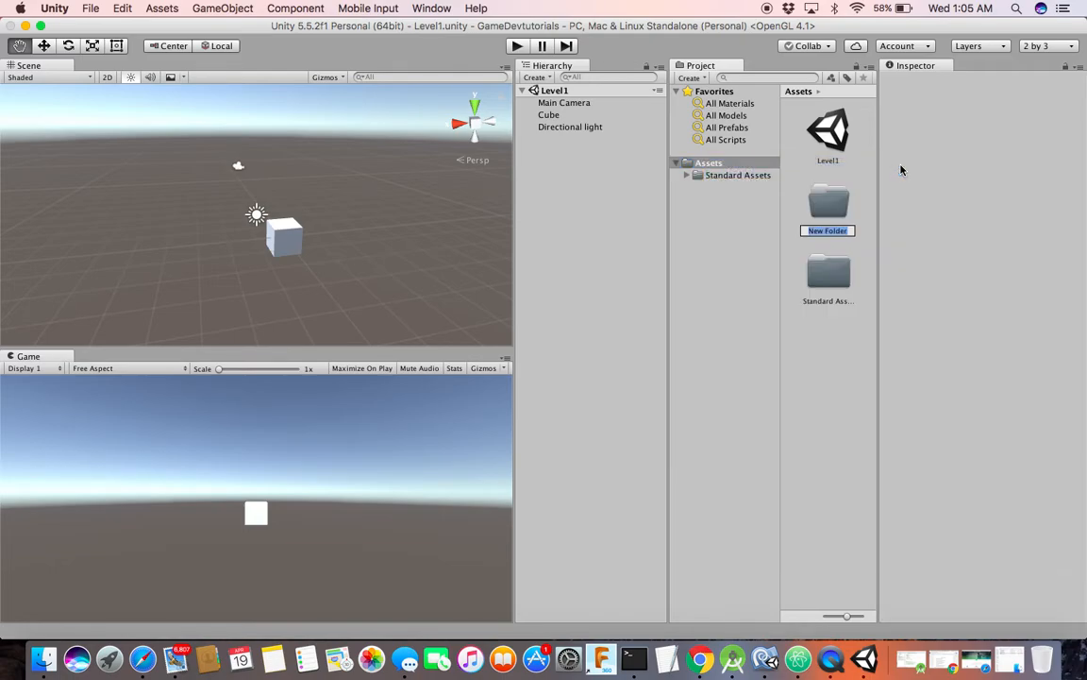
type("Scene")
key("Return")
left_click_drag(827, 132, 834, 208)
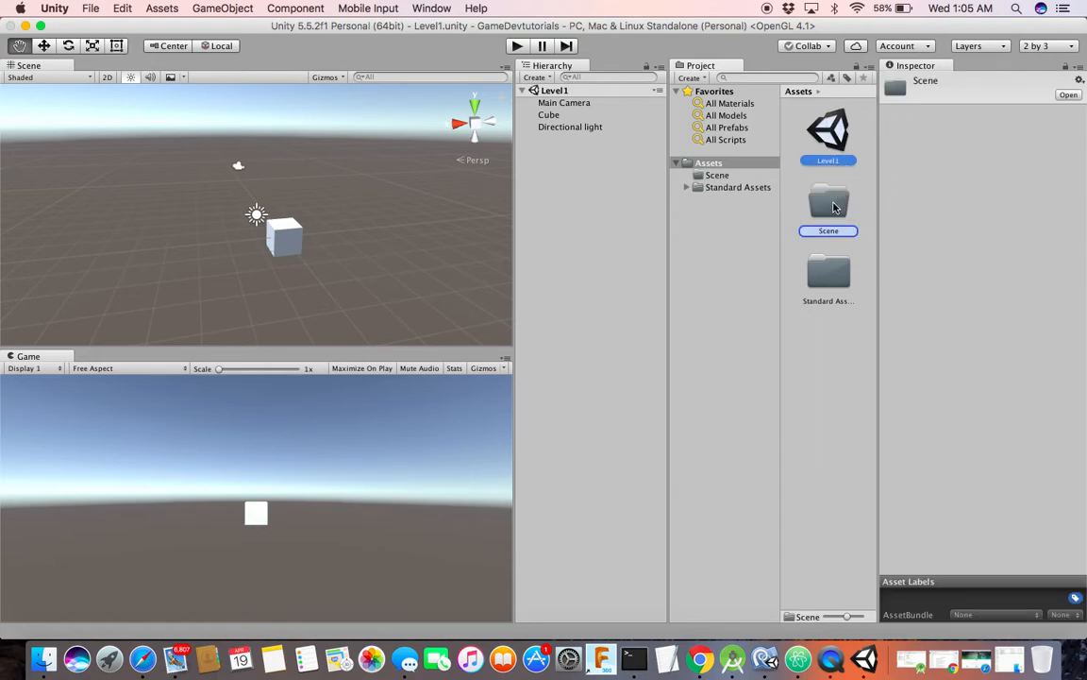
Create another folder in Assets named Prefabs
right_click(708, 163)
mouse_move(755, 173)
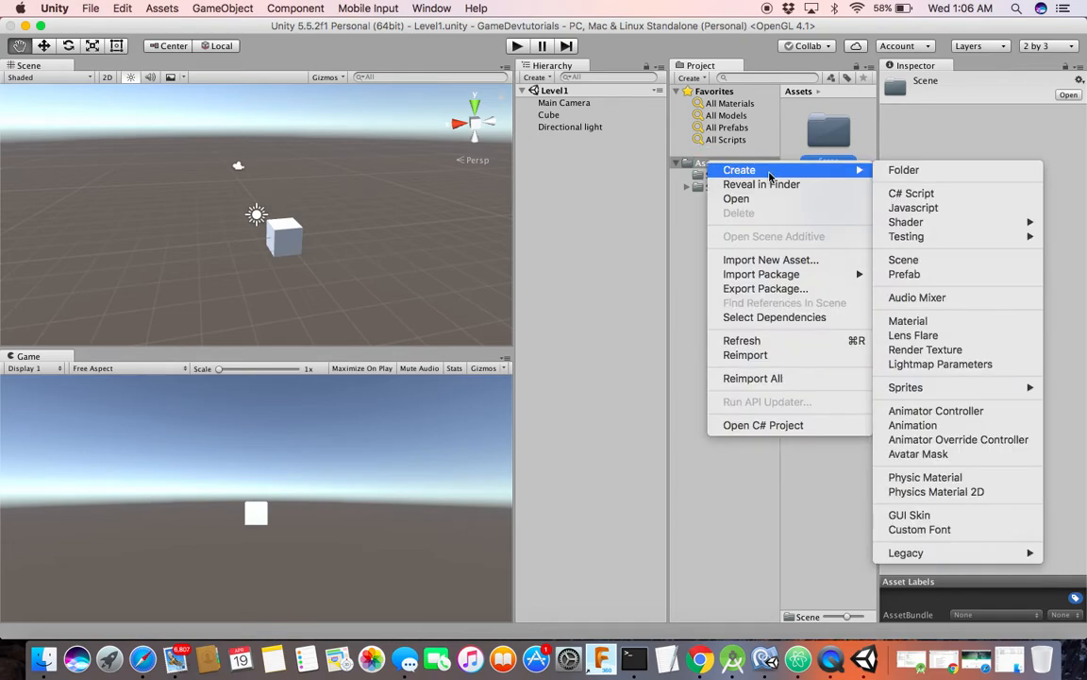
left_click(904, 170)
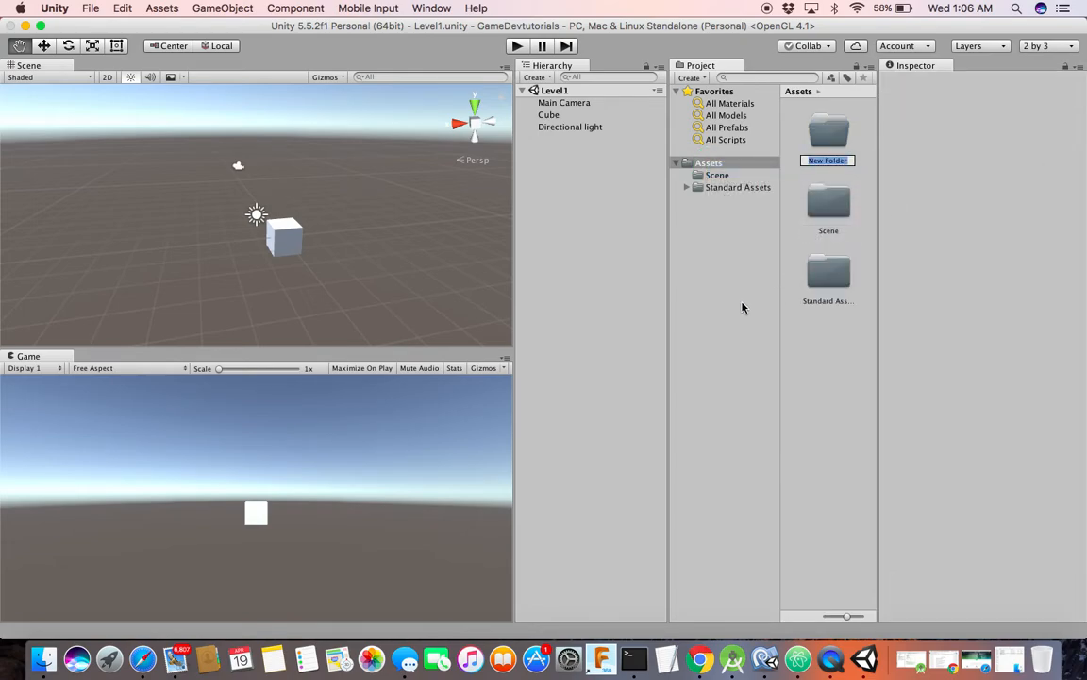
type("Prefabs")
key("Return")
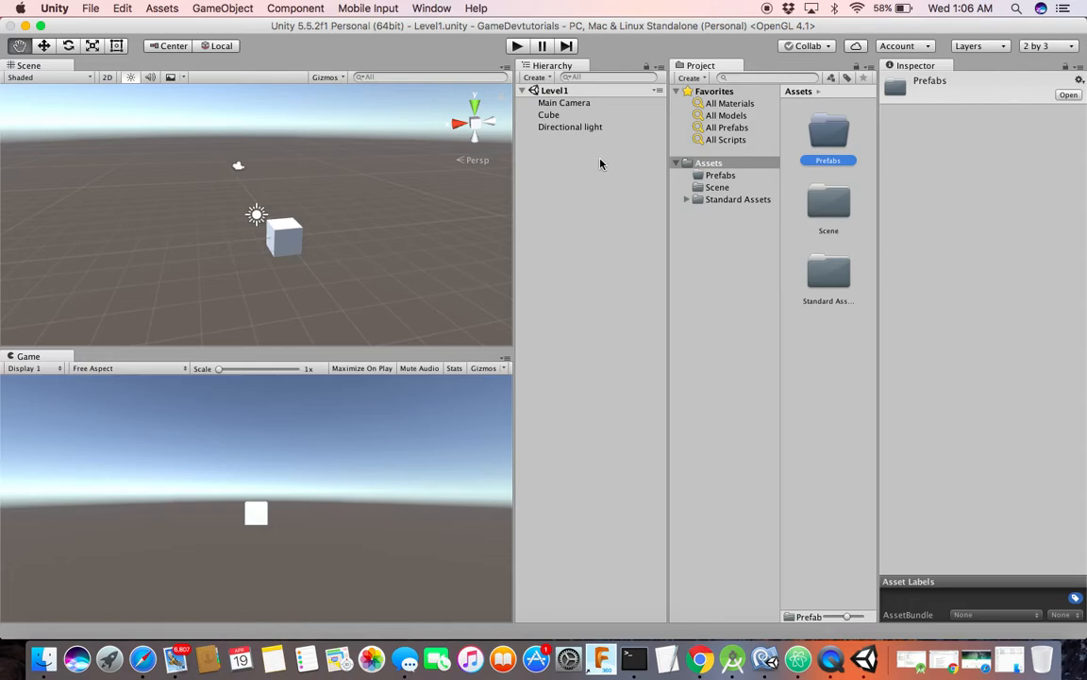
Make a prefab of the Cube in the Prefabs folder, then open the folder and select the prefab
left_click(548, 114)
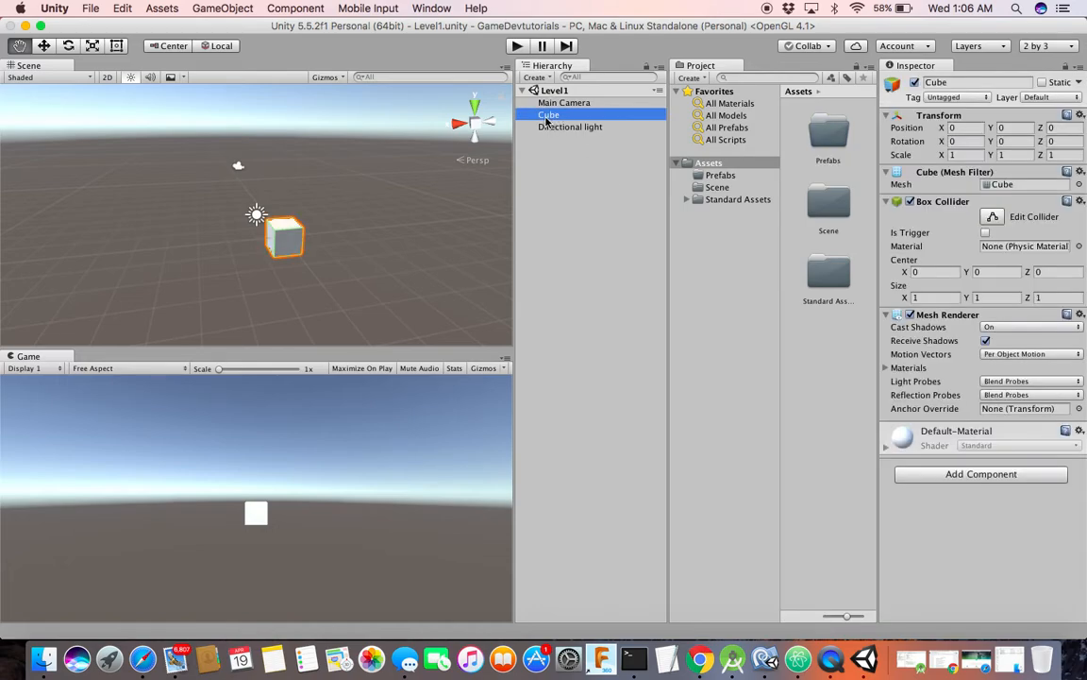
left_click_drag(546, 120, 829, 132)
double_click(829, 132)
left_click(805, 127)
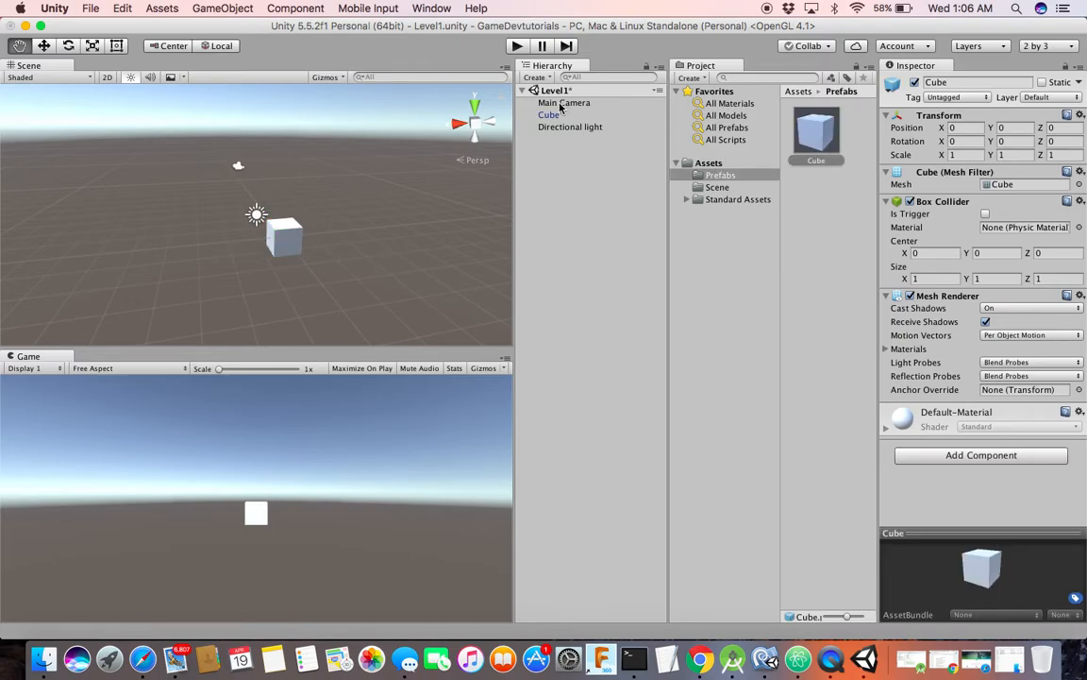
Delete the Cube from the scene and place a new instance of it from the Cube prefab
right_click(549, 114)
left_click(584, 188)
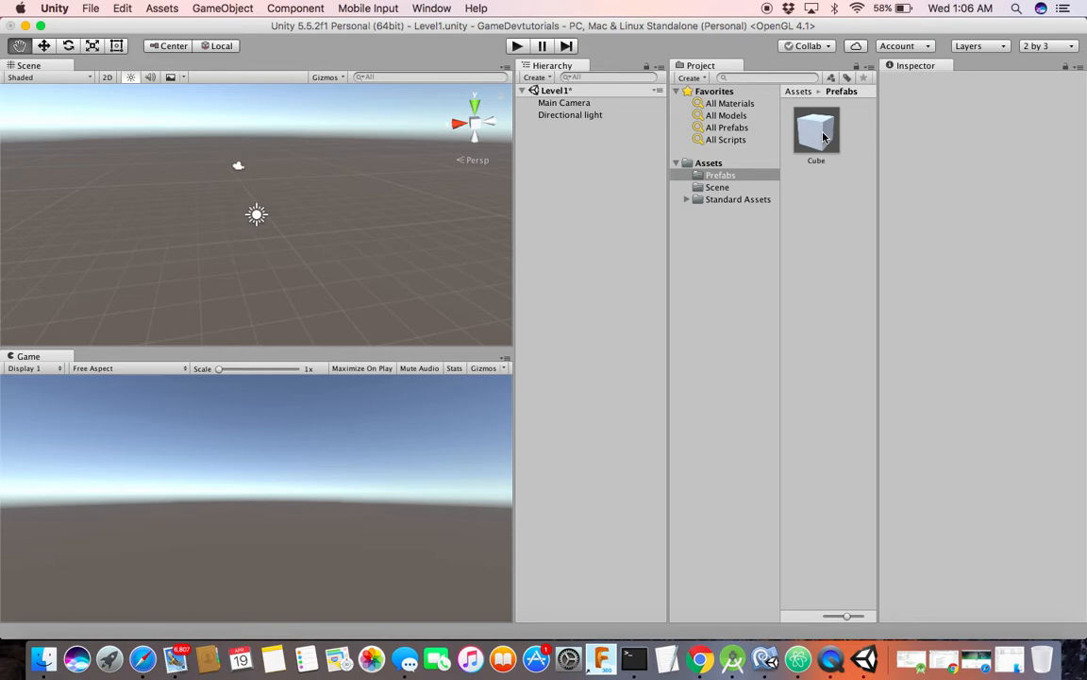
left_click_drag(823, 137, 546, 140)
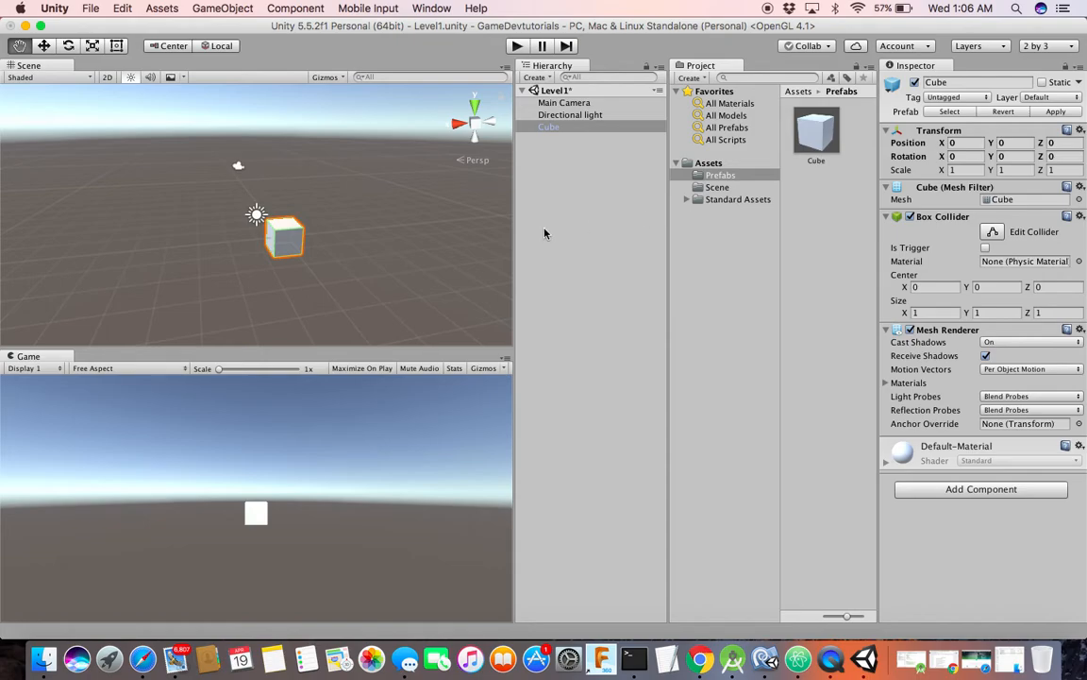
Set the Cube instance's position to 5 on Y and 3 on Z, apply the change to the prefab and inspect the prefab
left_click(823, 140)
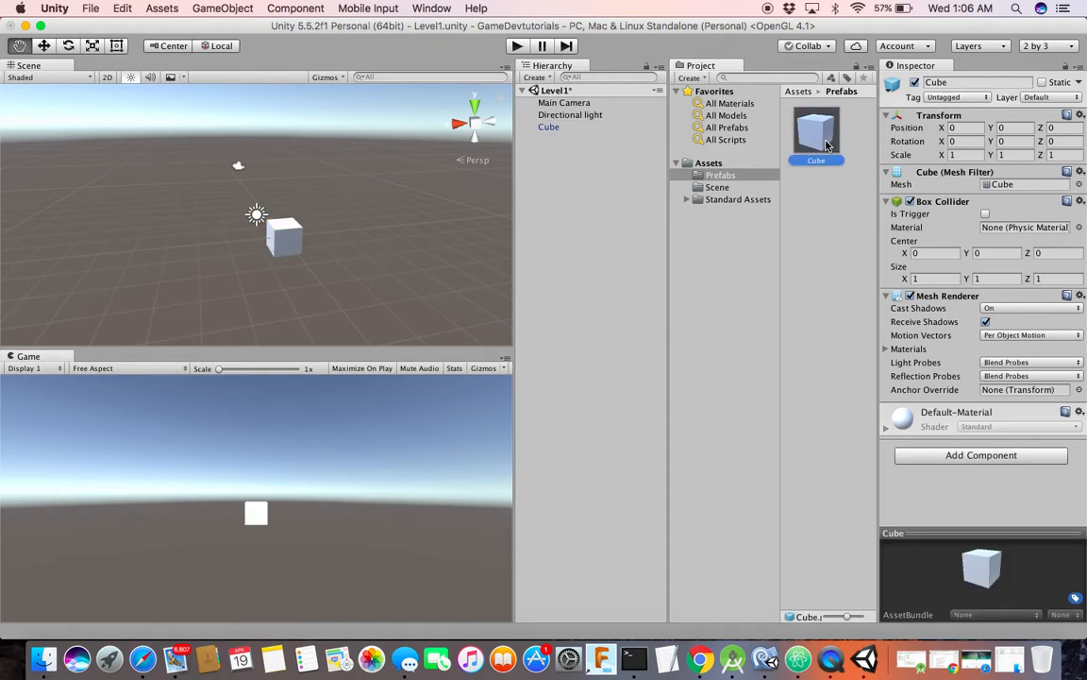
left_click(572, 128)
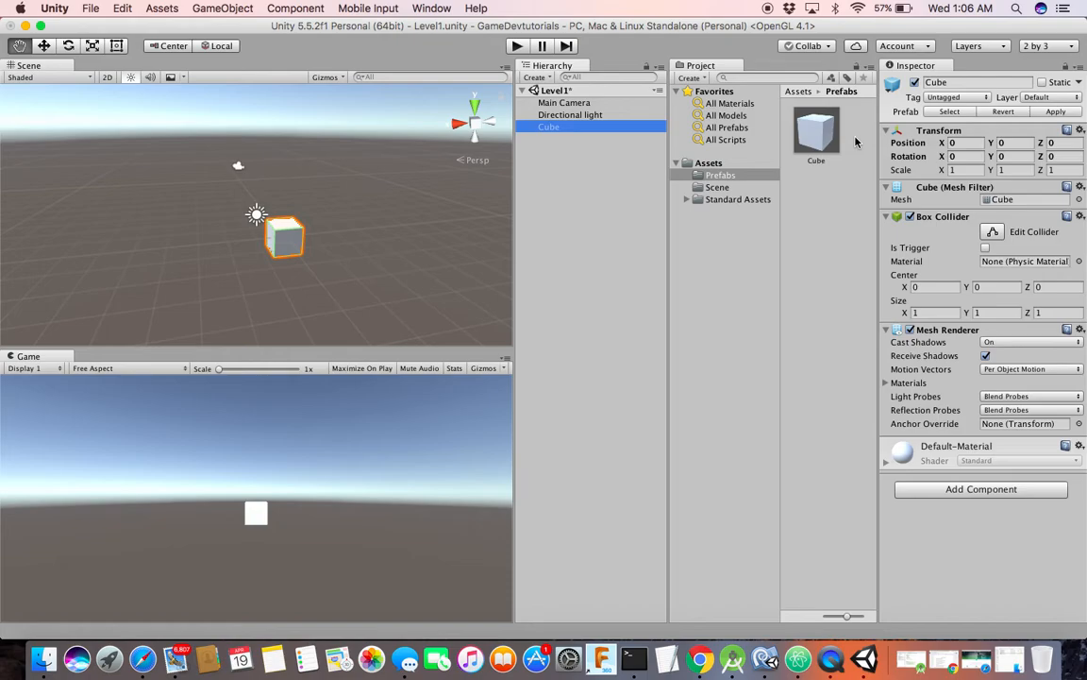
left_click(1013, 144)
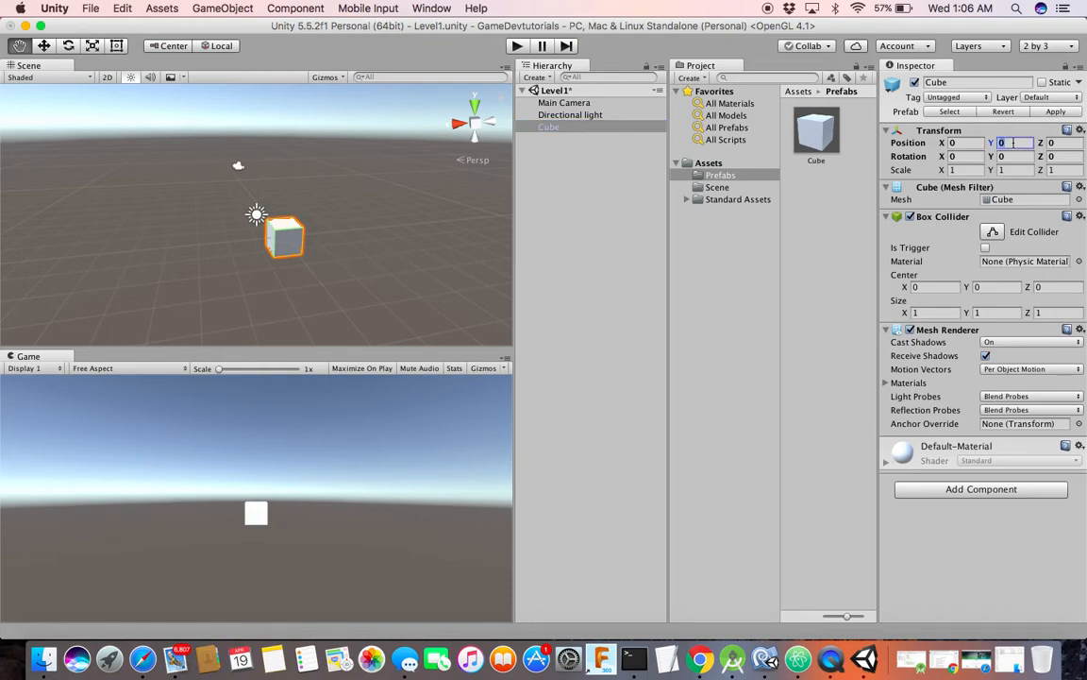
type("5")
left_click(1072, 143)
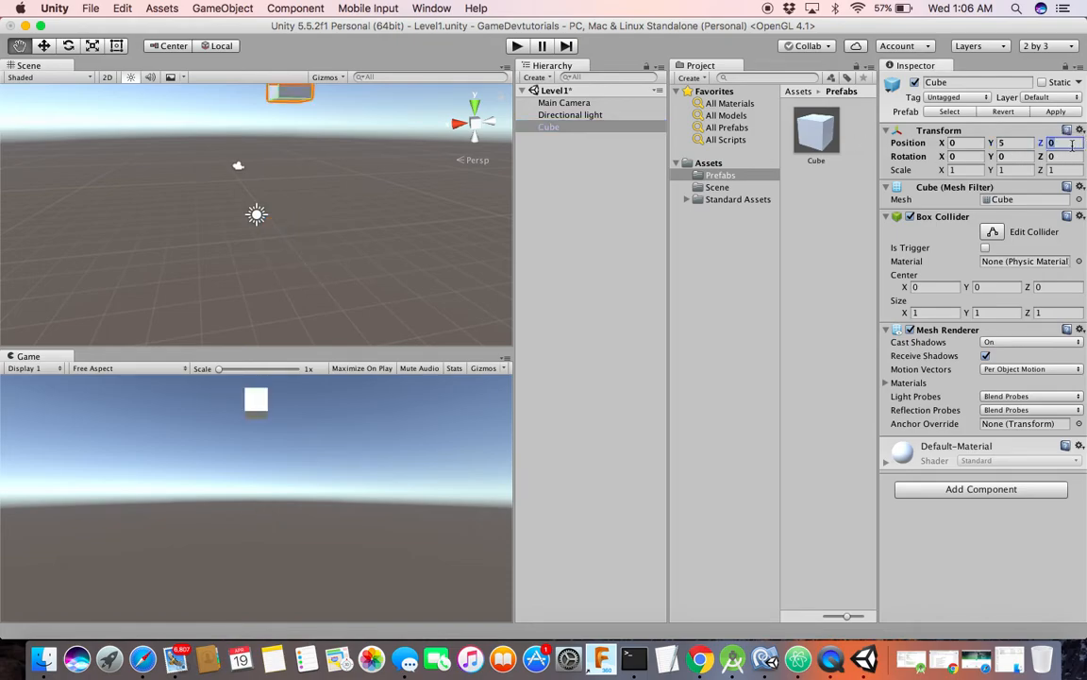
type("3")
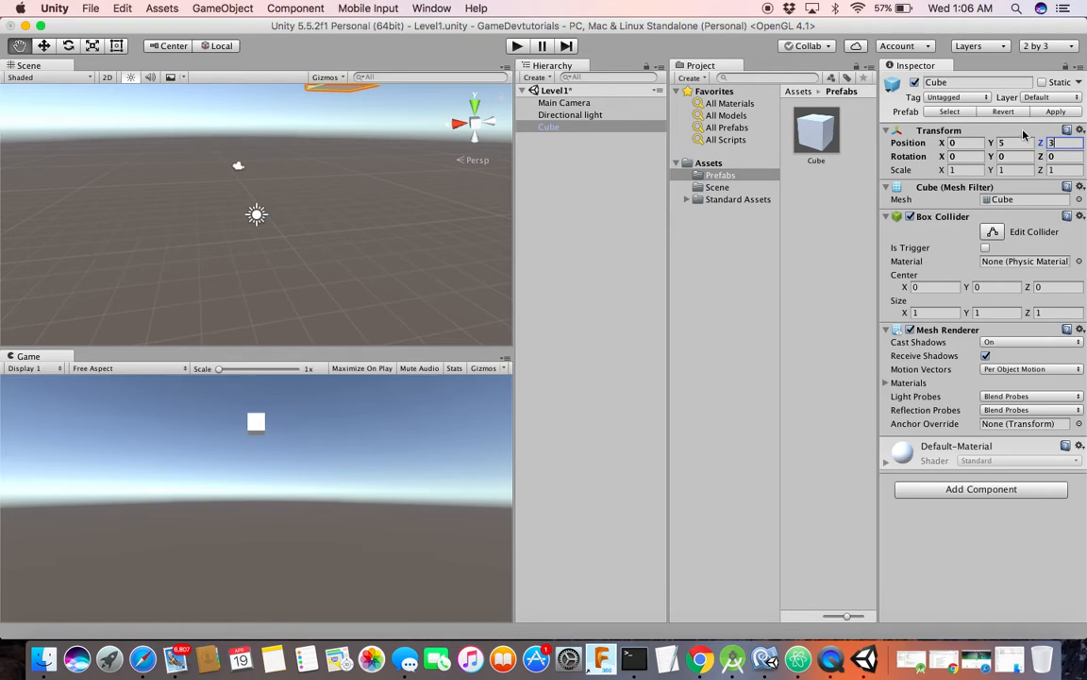
left_click(1053, 110)
left_click(819, 124)
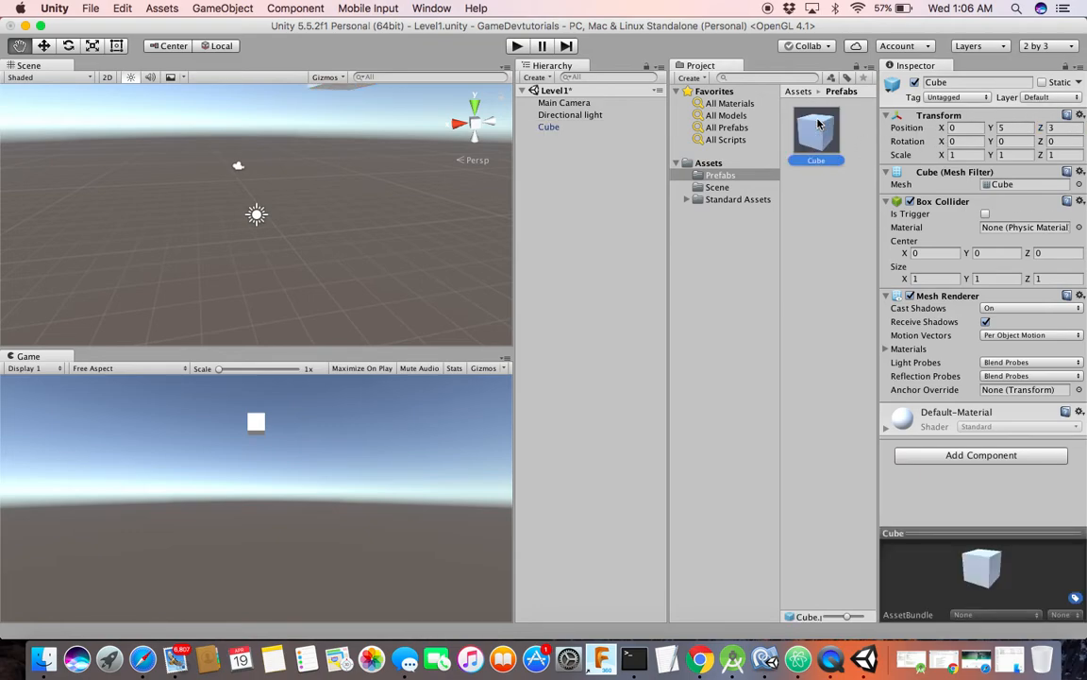
Delete the Cube instance from the scene and reset the Cube prefab's Transform
right_click(558, 128)
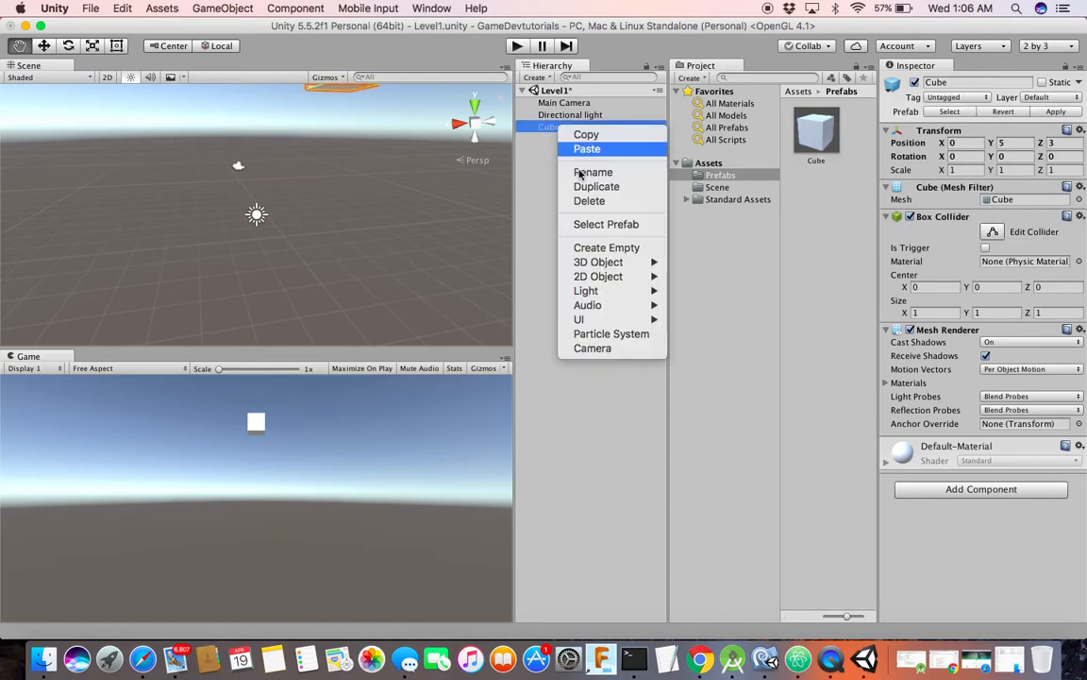
left_click(589, 200)
left_click(808, 138)
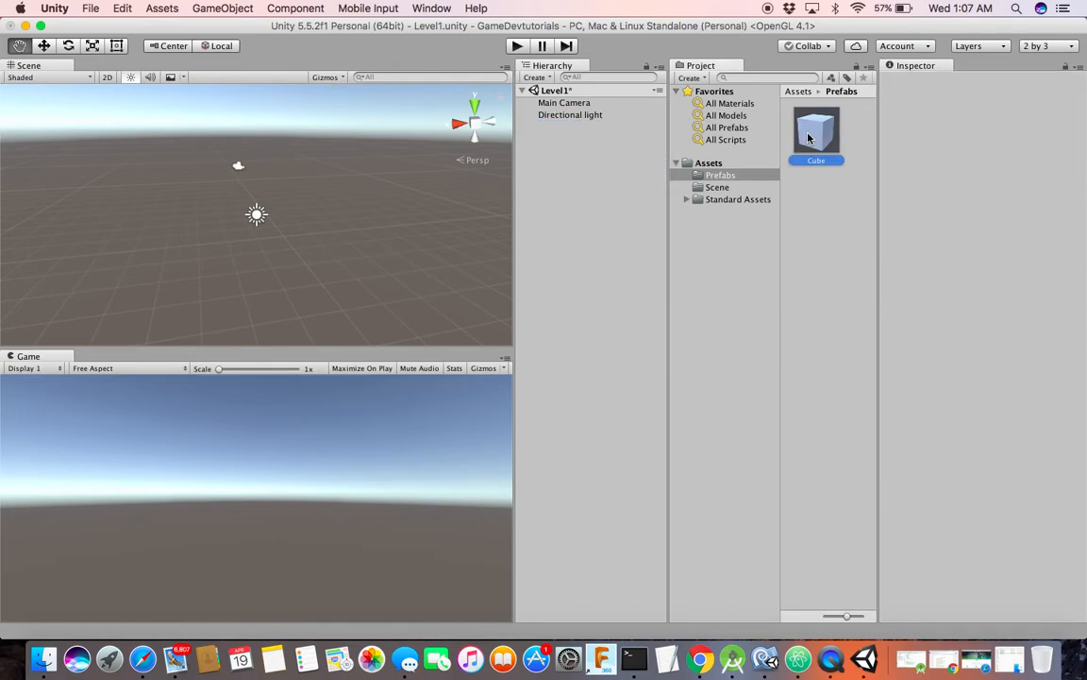
left_click(1079, 114)
left_click(1059, 129)
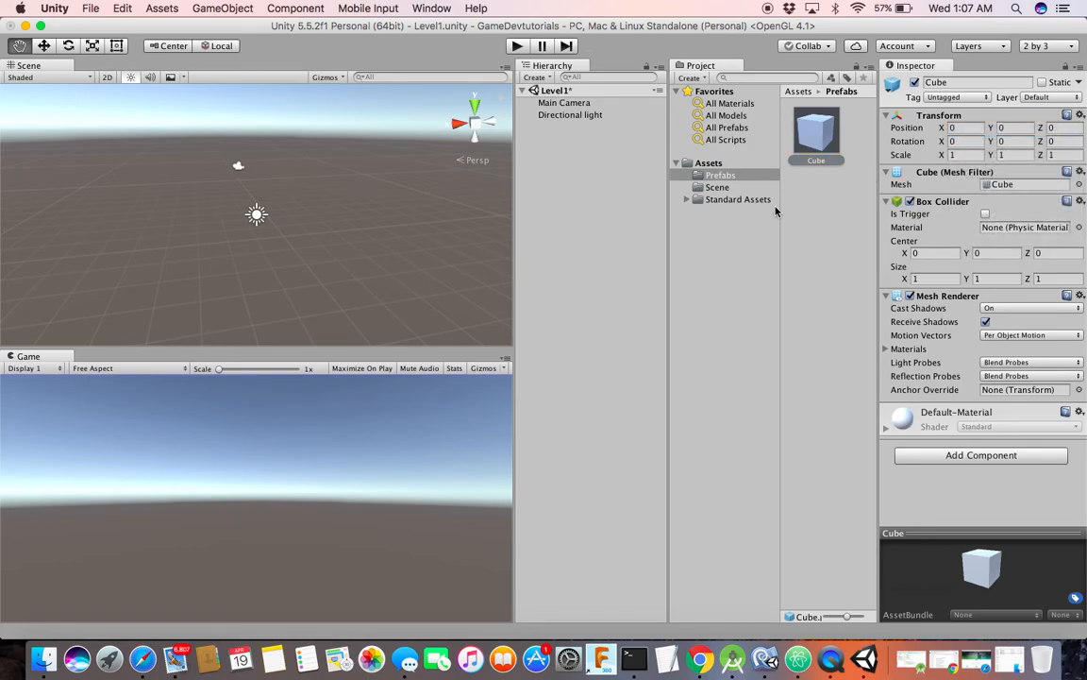
Create a folder named Materials directly inside the Assets folder
left_click(708, 163)
right_click(708, 164)
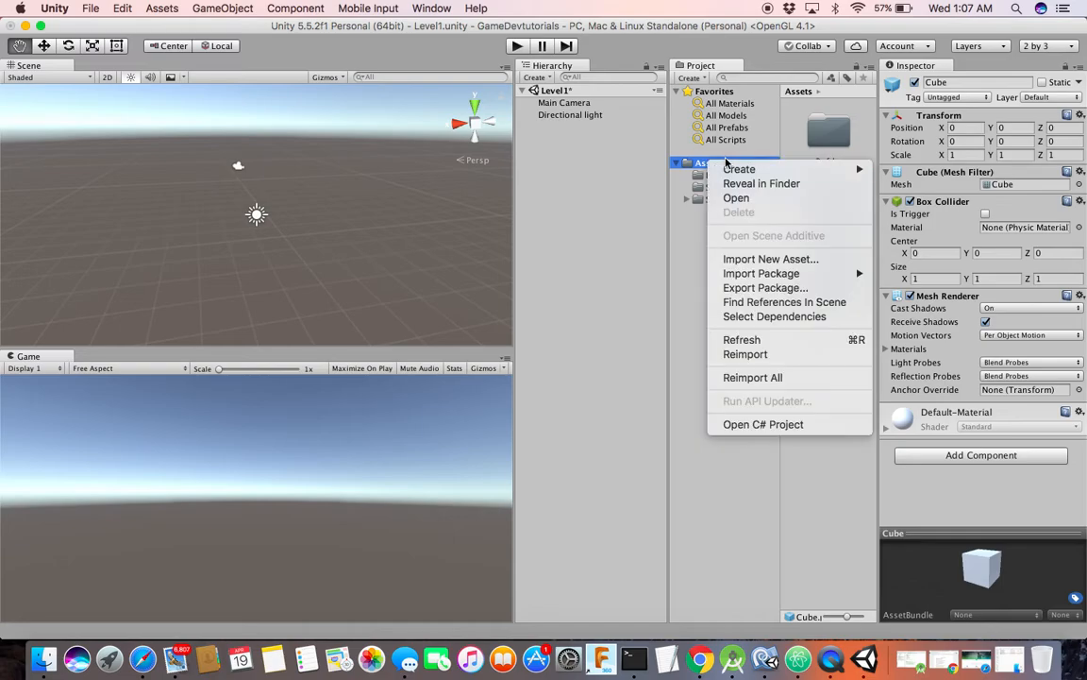
mouse_move(745, 169)
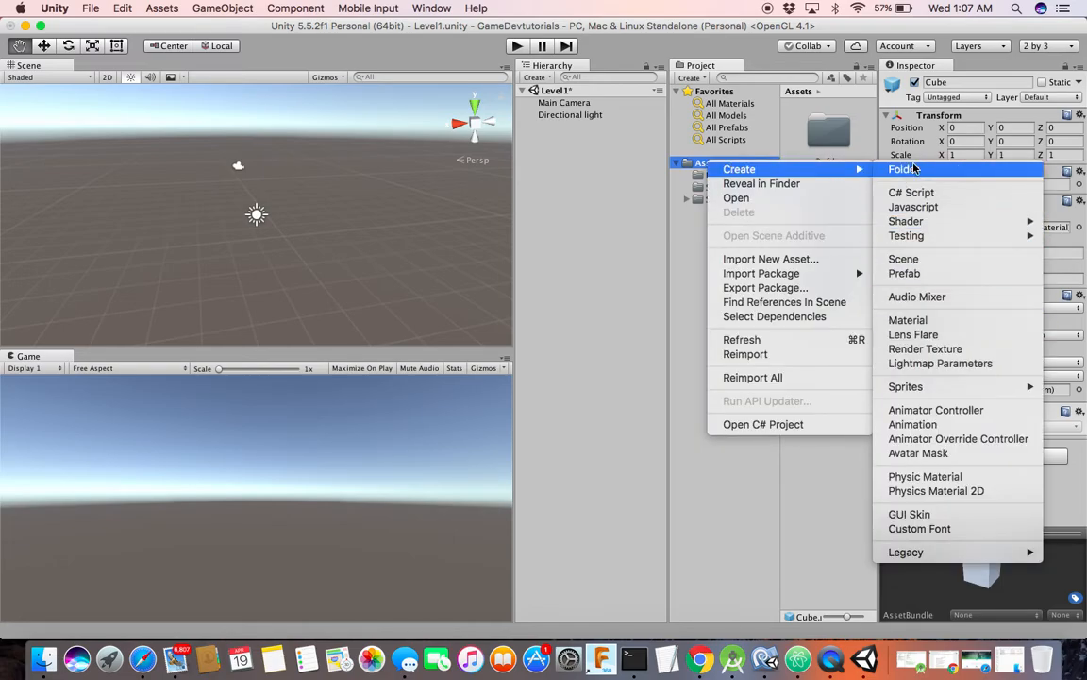
left_click(904, 170)
type("Ma")
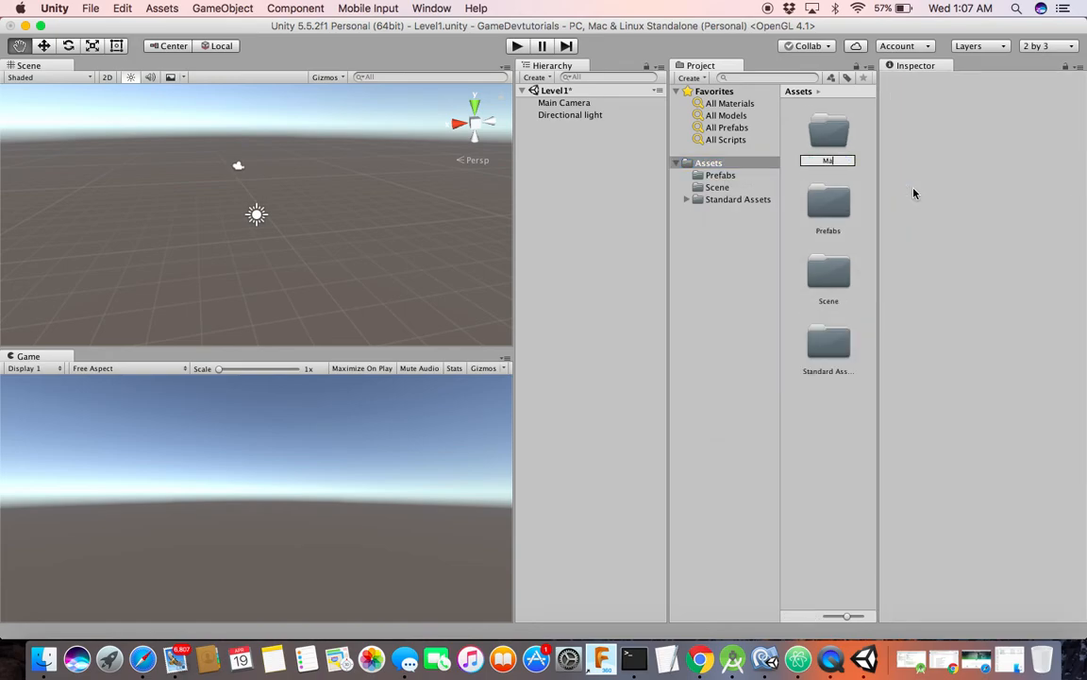
type("terials")
key("Return")
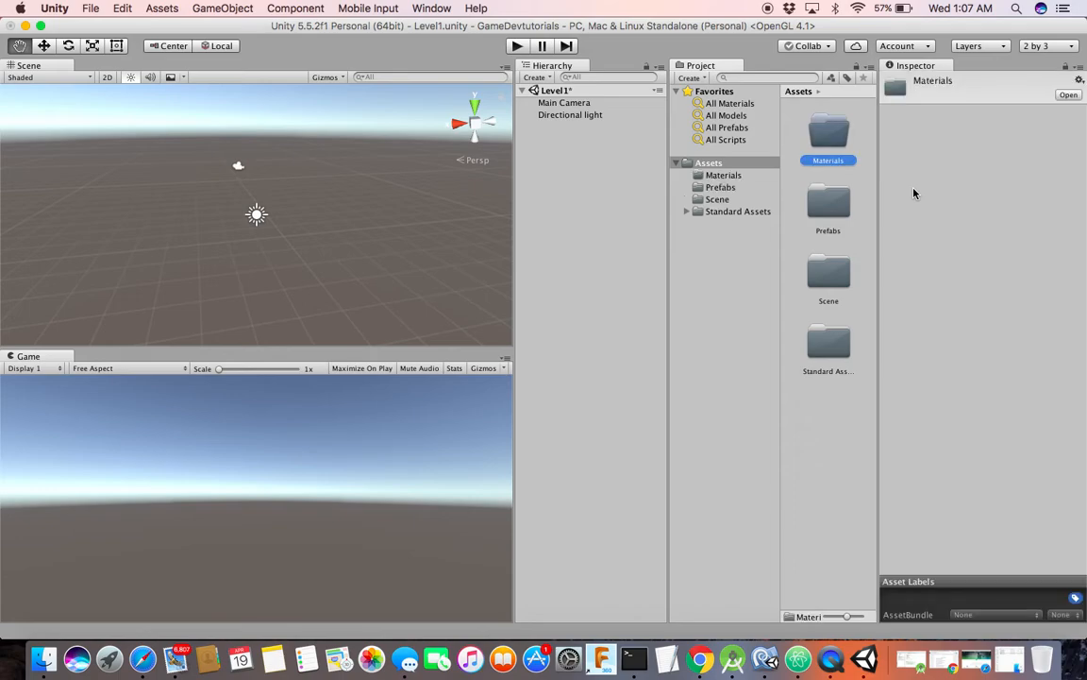
Add another folder named Scripts to the Assets folder
right_click(716, 170)
mouse_move(738, 172)
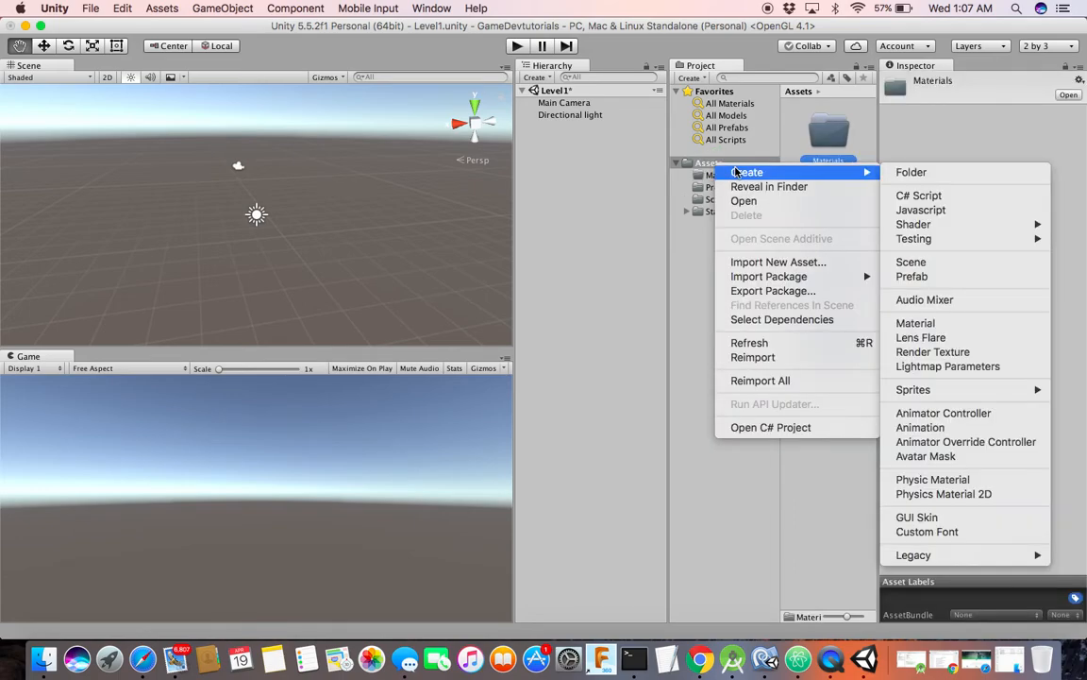
left_click(911, 173)
type("Scripts")
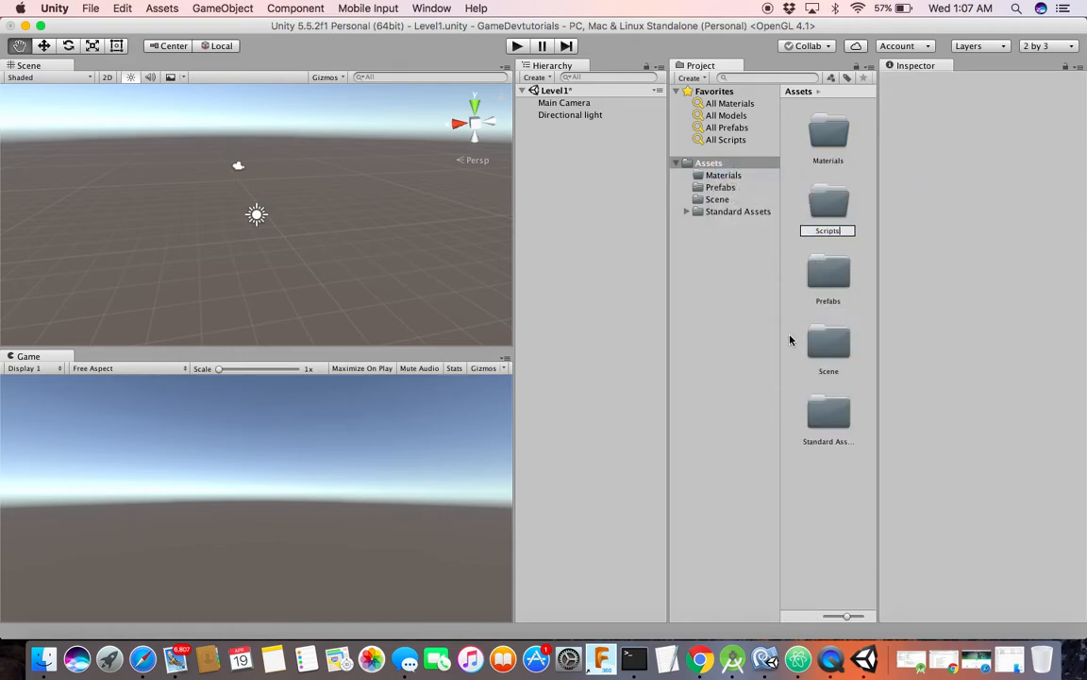
key("Return")
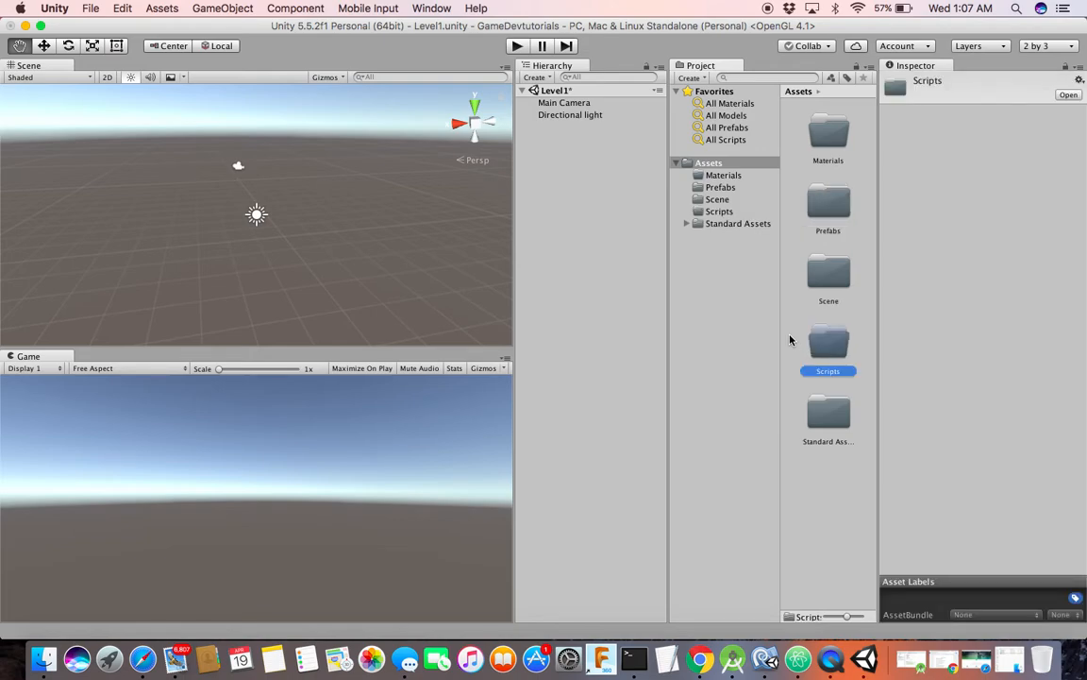
Create a C# script named Controller in the Scripts folder
left_click(720, 216)
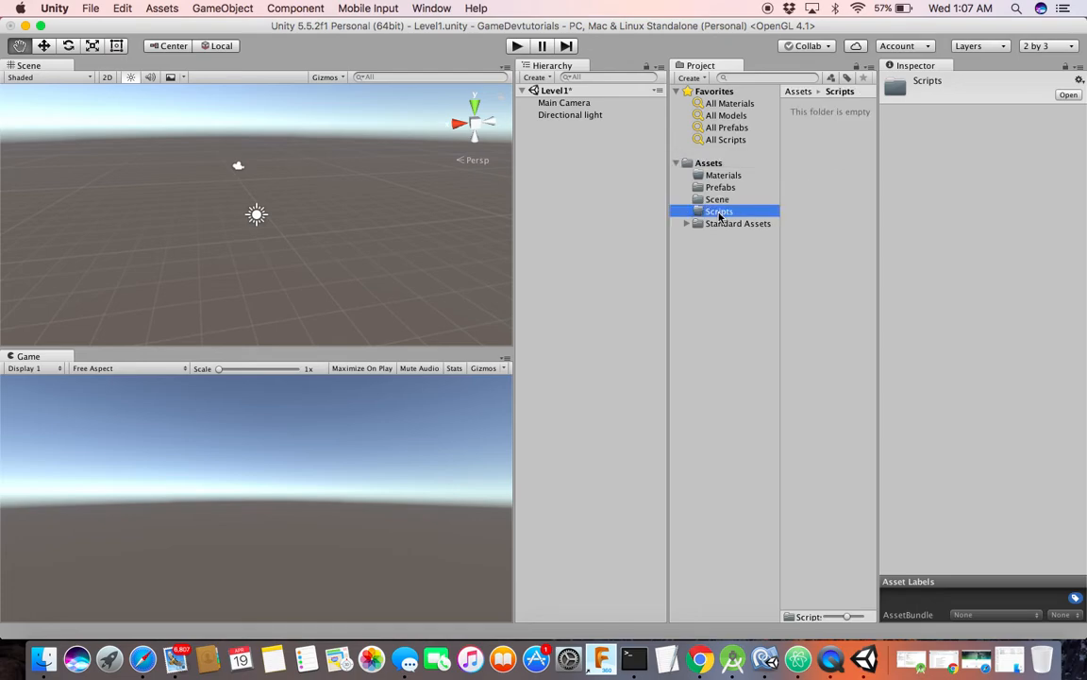
right_click(821, 161)
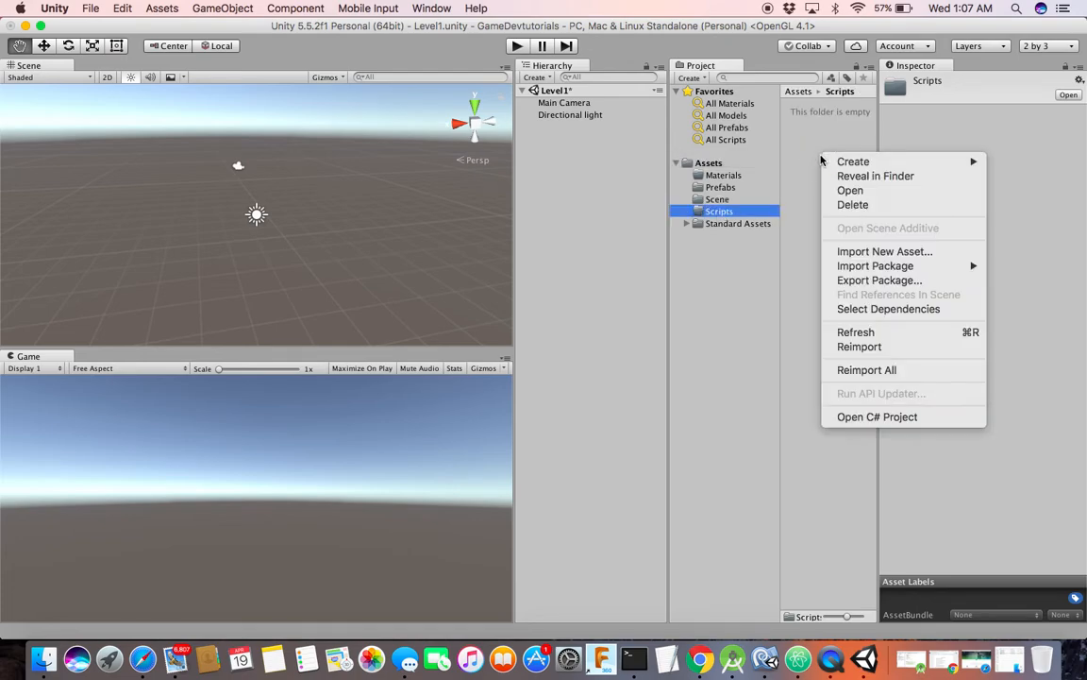
left_click(344, 151)
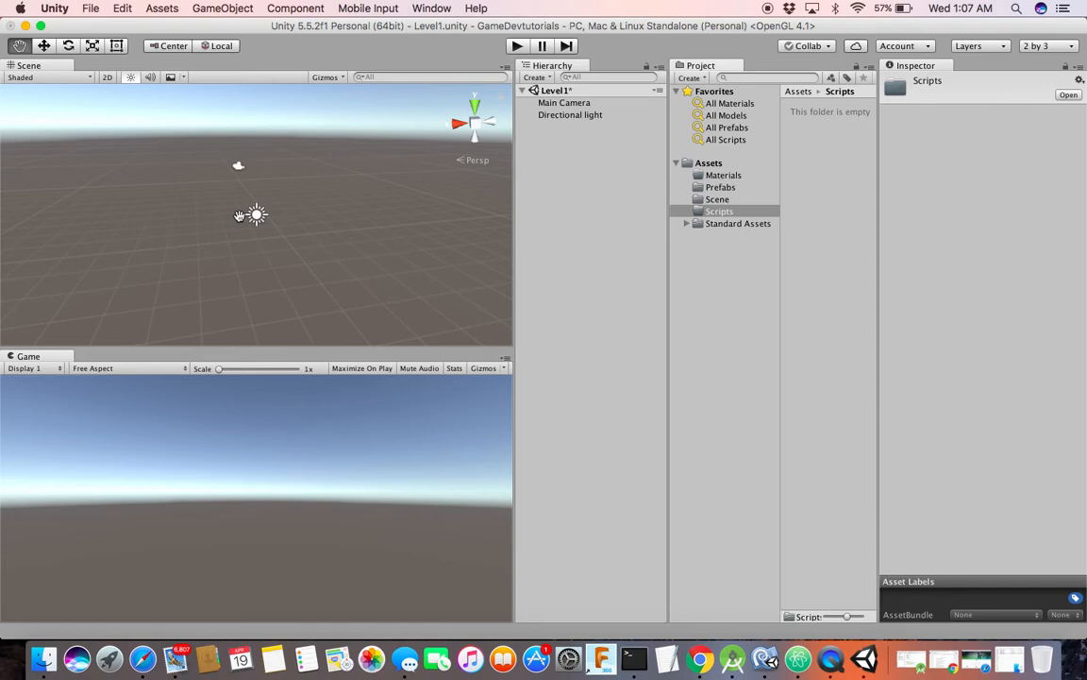
right_click(821, 125)
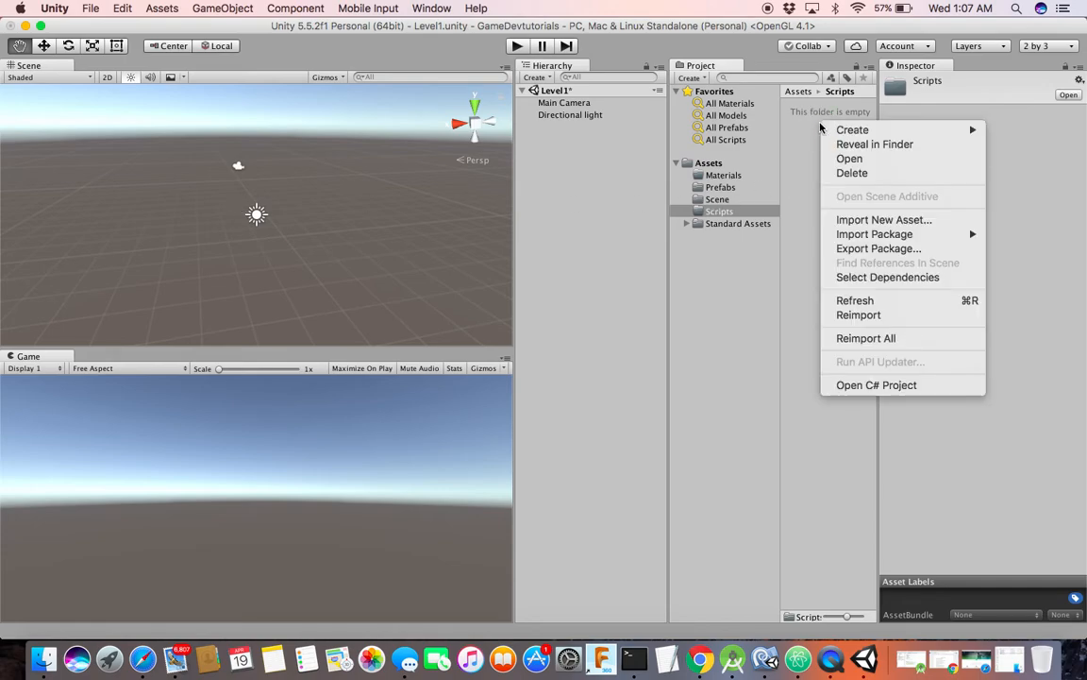
mouse_move(838, 132)
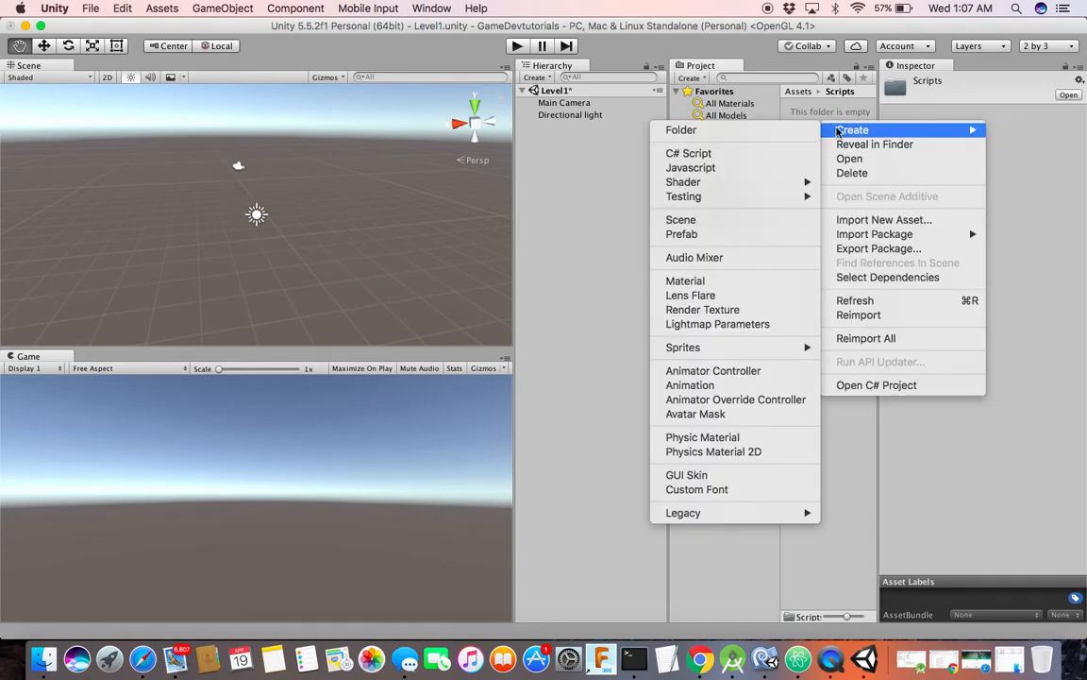
left_click(758, 154)
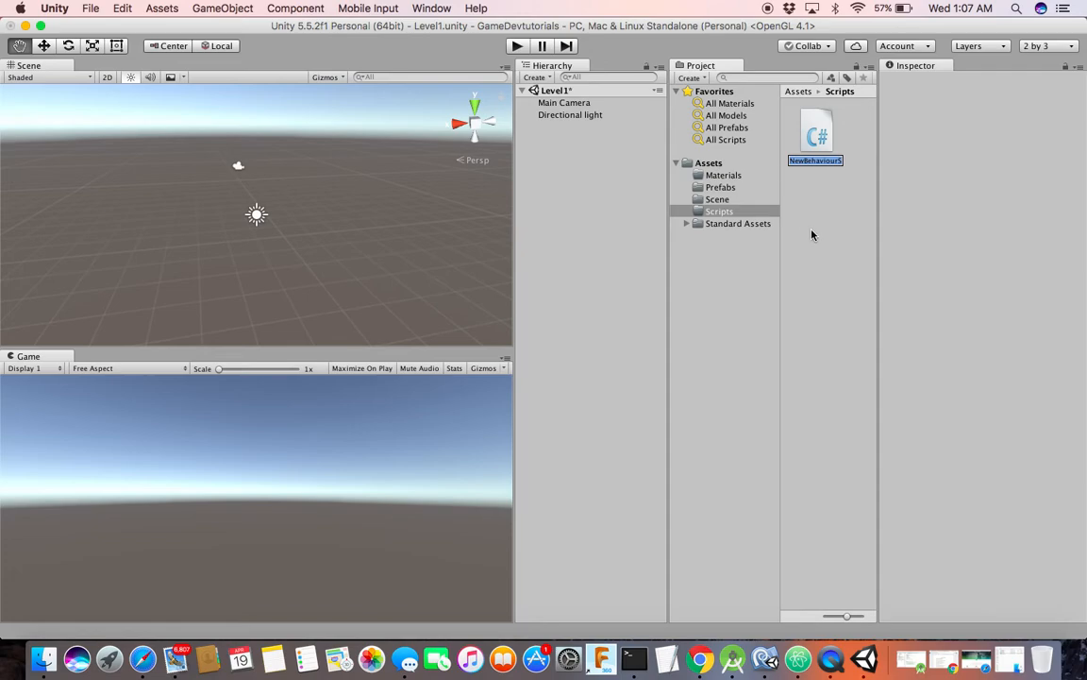
type("Controller")
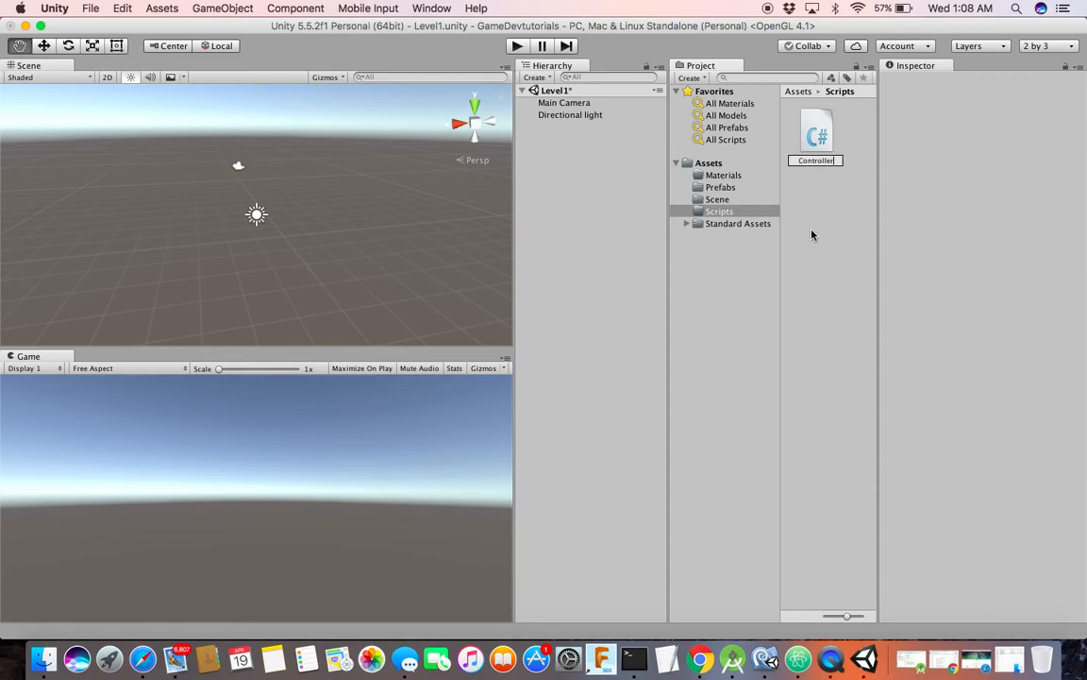
key("Return")
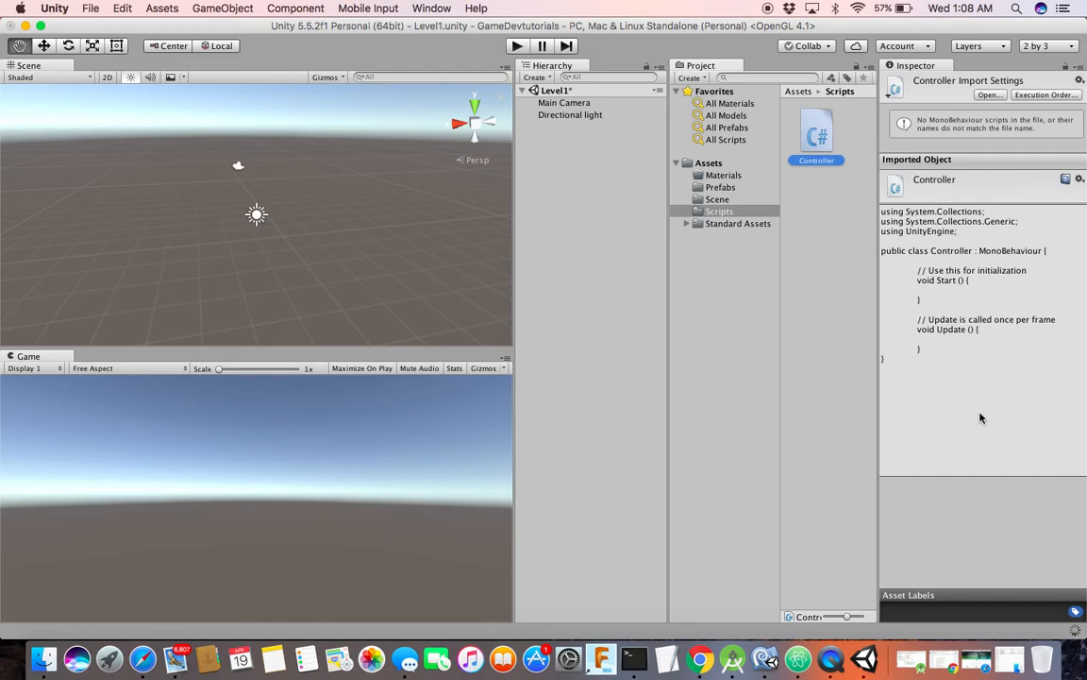
left_click(913, 214)
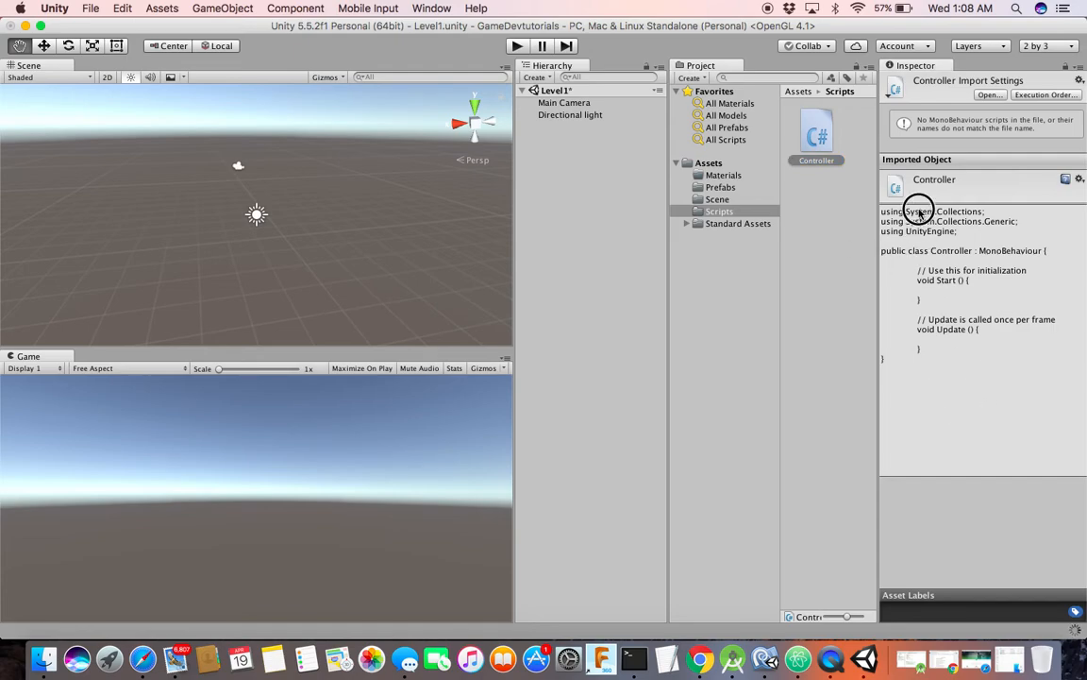
Try to open the Controller script for editing, and close the Atom editor window
double_click(821, 142)
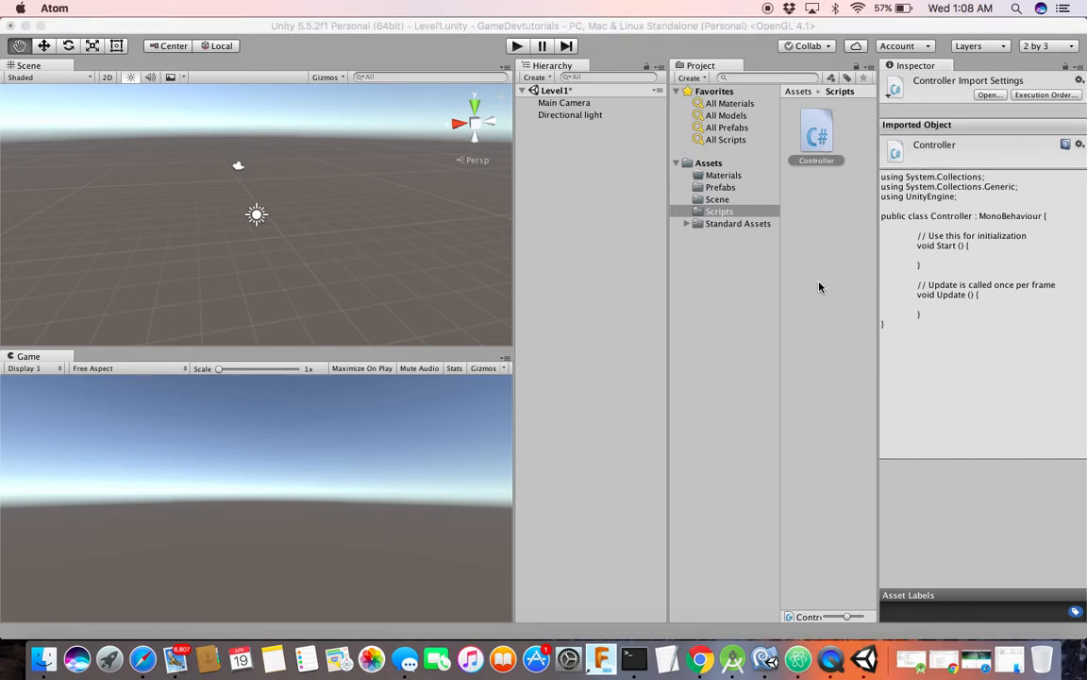
left_click(843, 241)
double_click(821, 135)
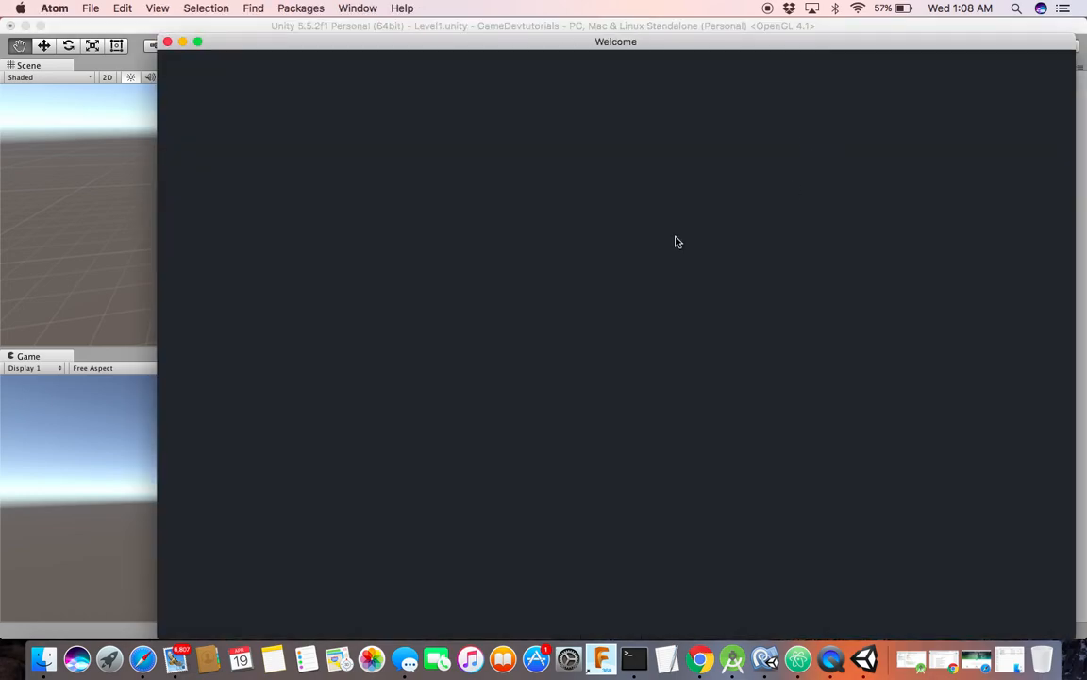
left_click(167, 42)
left_click(160, 30)
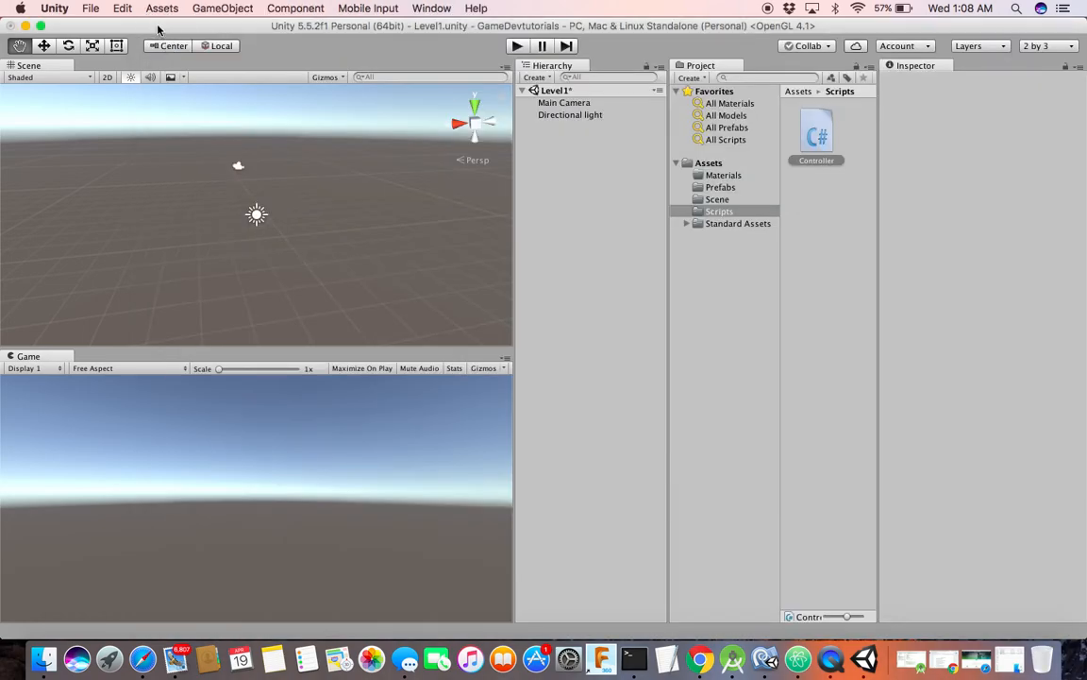
Choose MonoDevelop (built-in) as the external script editor in the Unity preferences and close them
left_click(59, 7)
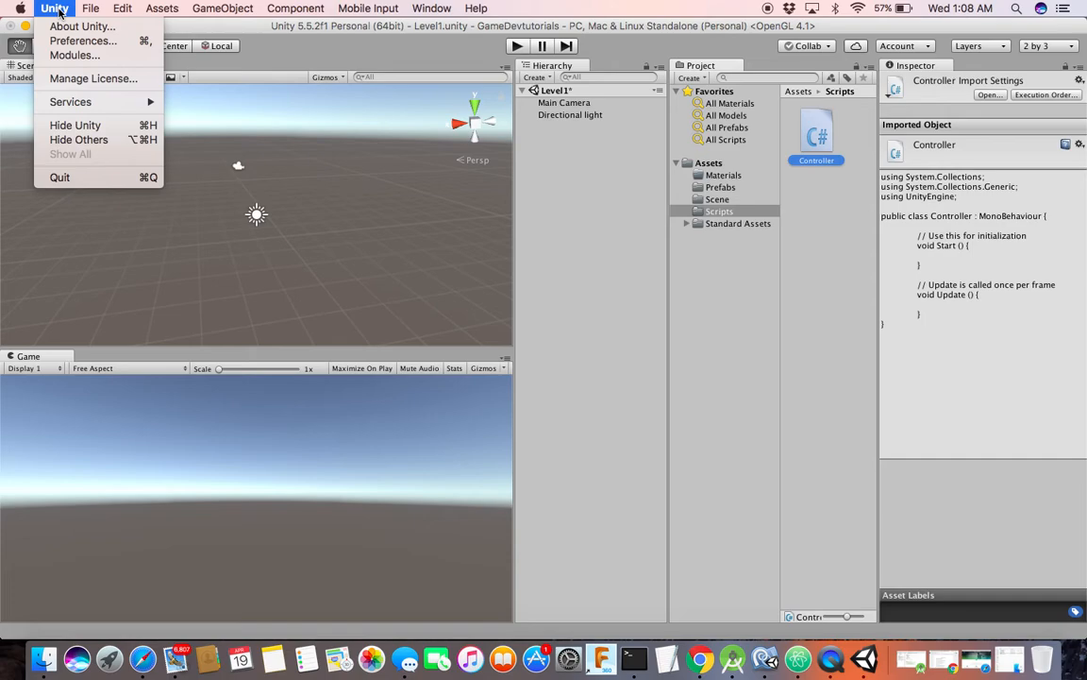
left_click(75, 41)
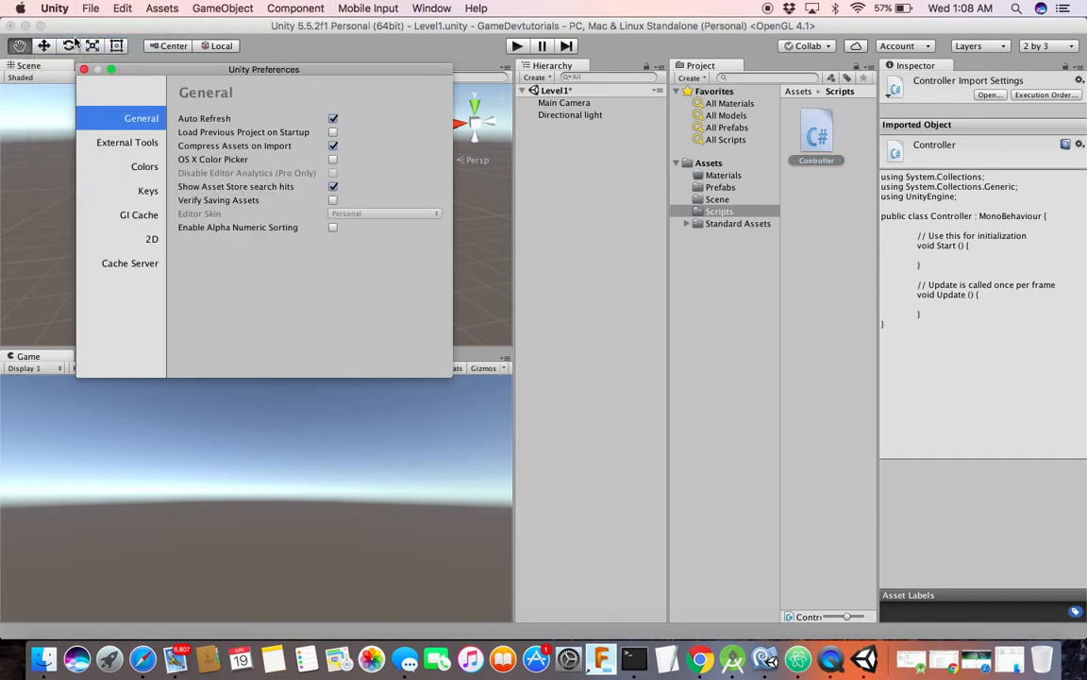
left_click(127, 141)
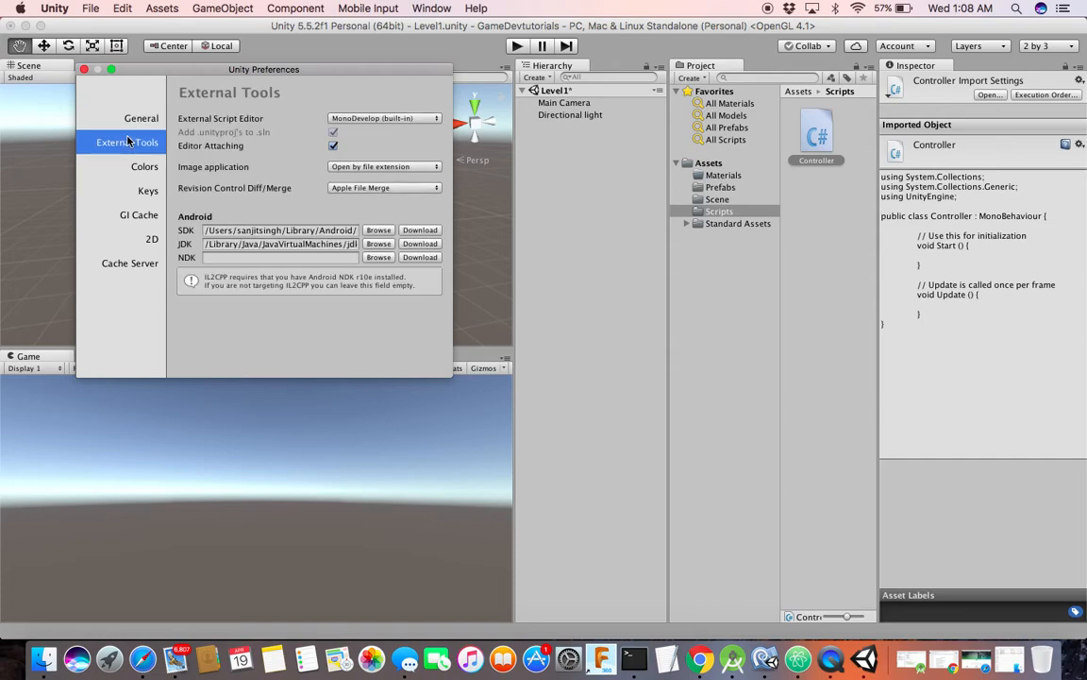
left_click(364, 118)
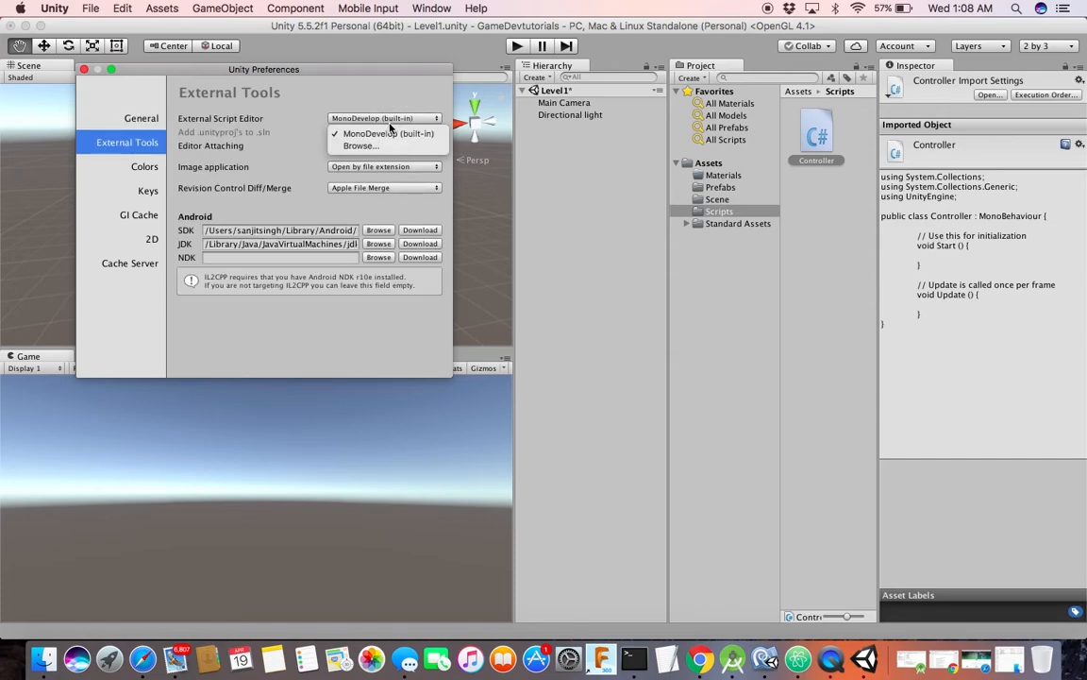
left_click(389, 135)
left_click(84, 69)
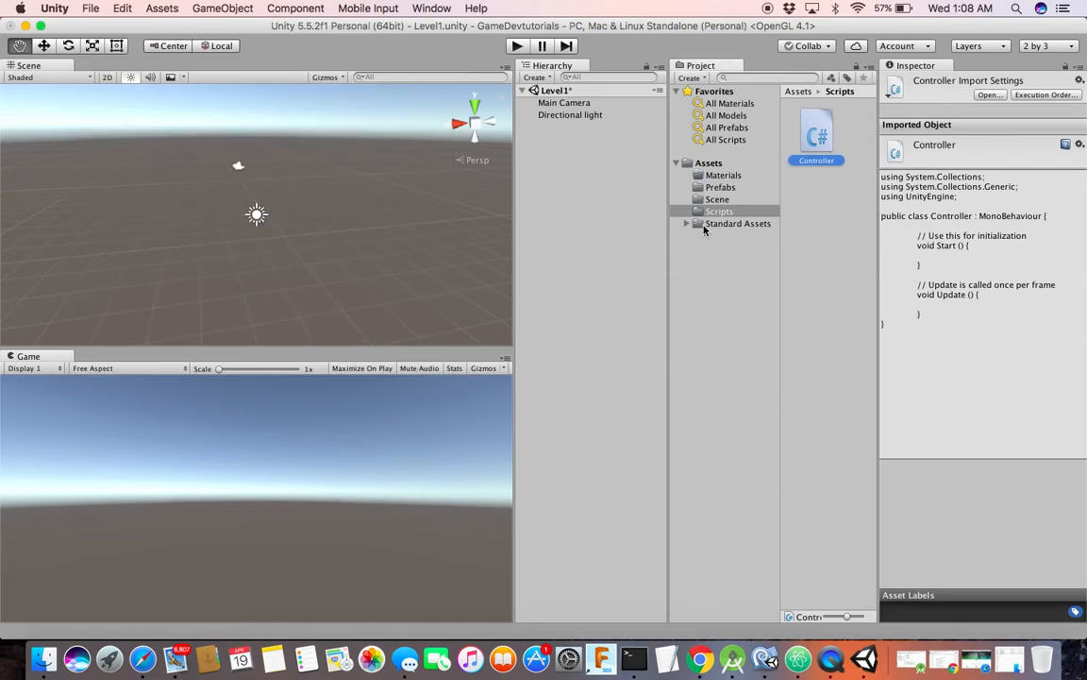
Quit Atom and open Controller.cs from the Assembly-CSharp project's Scripts folder in MonoDevelop
right_click(797, 658)
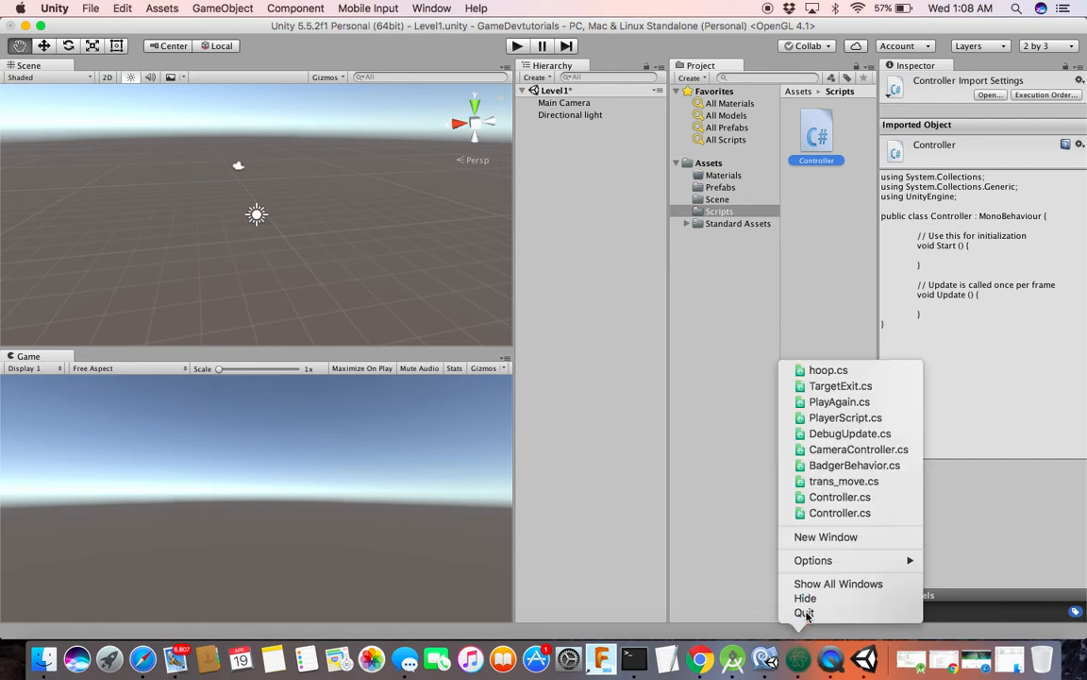
left_click(805, 614)
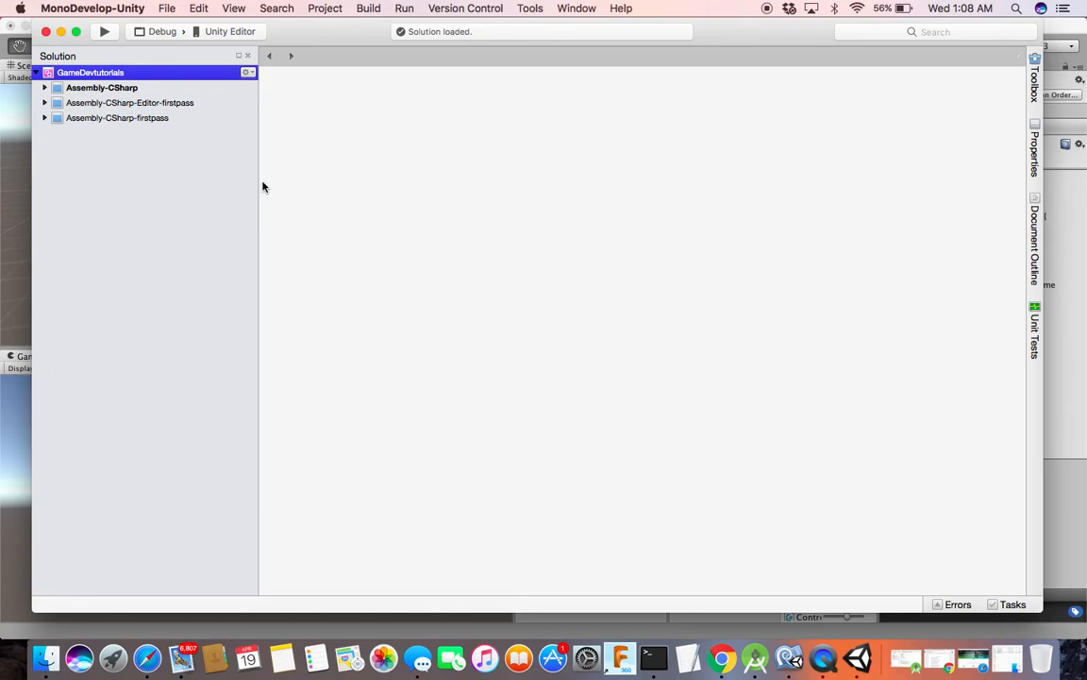
left_click(45, 87)
left_click(53, 117)
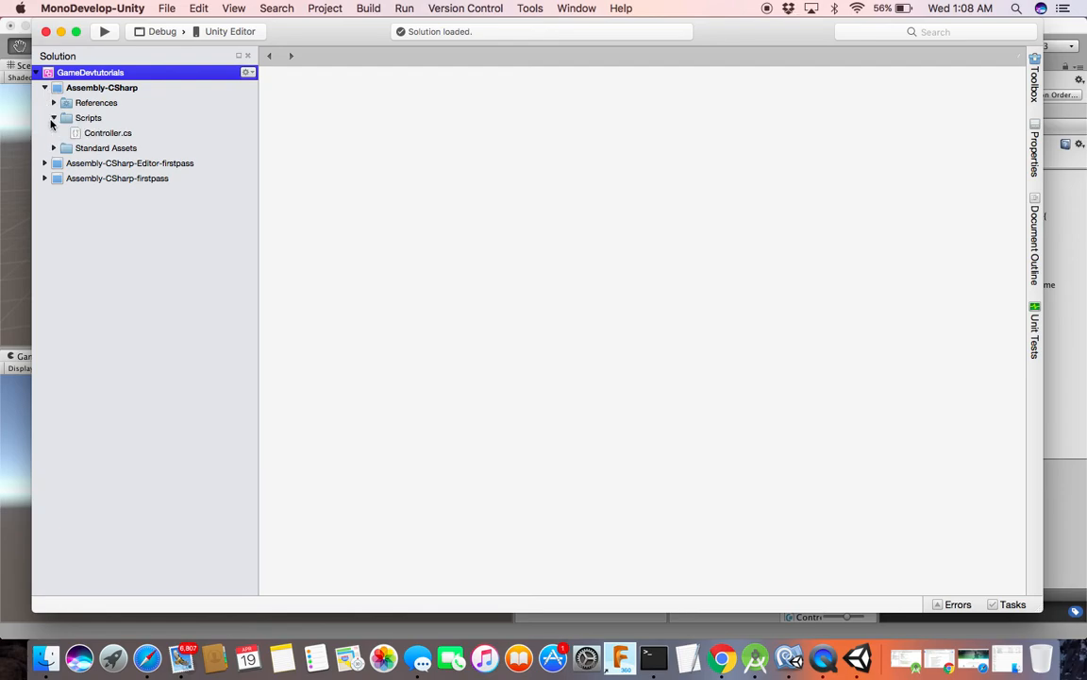
left_click(90, 133)
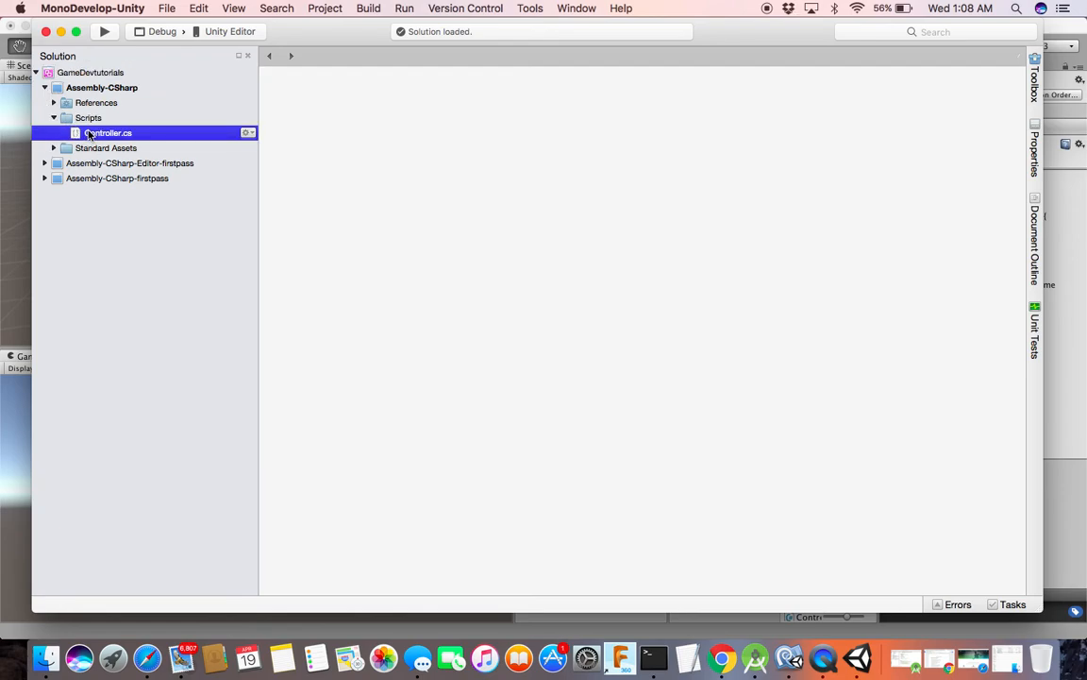
double_click(90, 133)
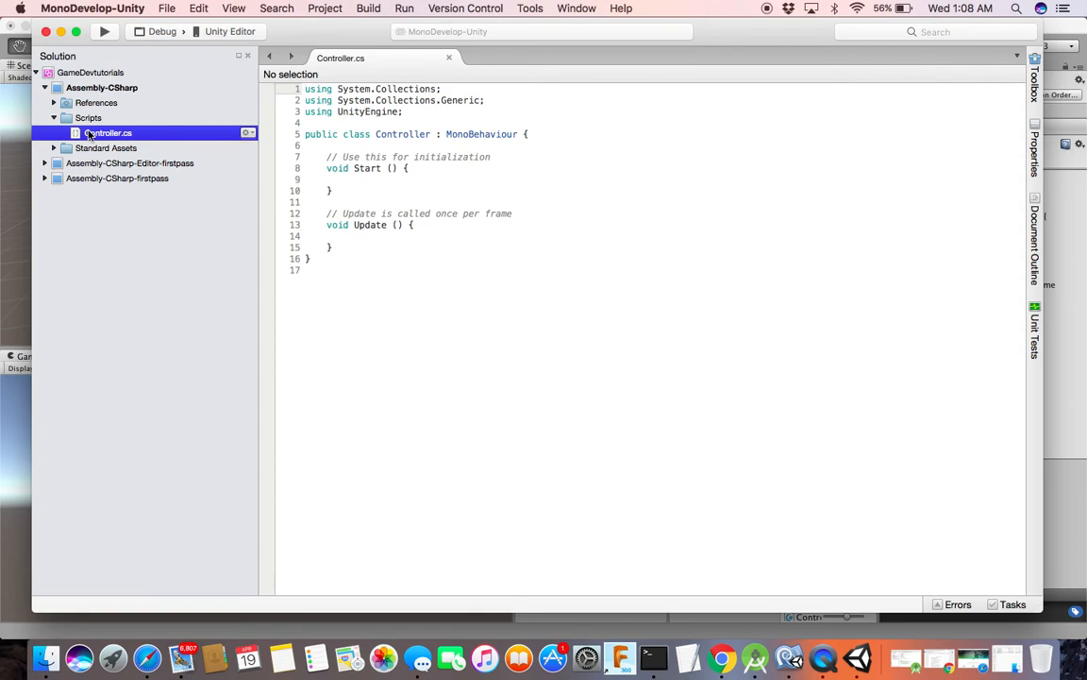
Review the using directives and the Start and Update methods in Controller.cs, and minimise the MonoDevelop window
left_click(321, 89)
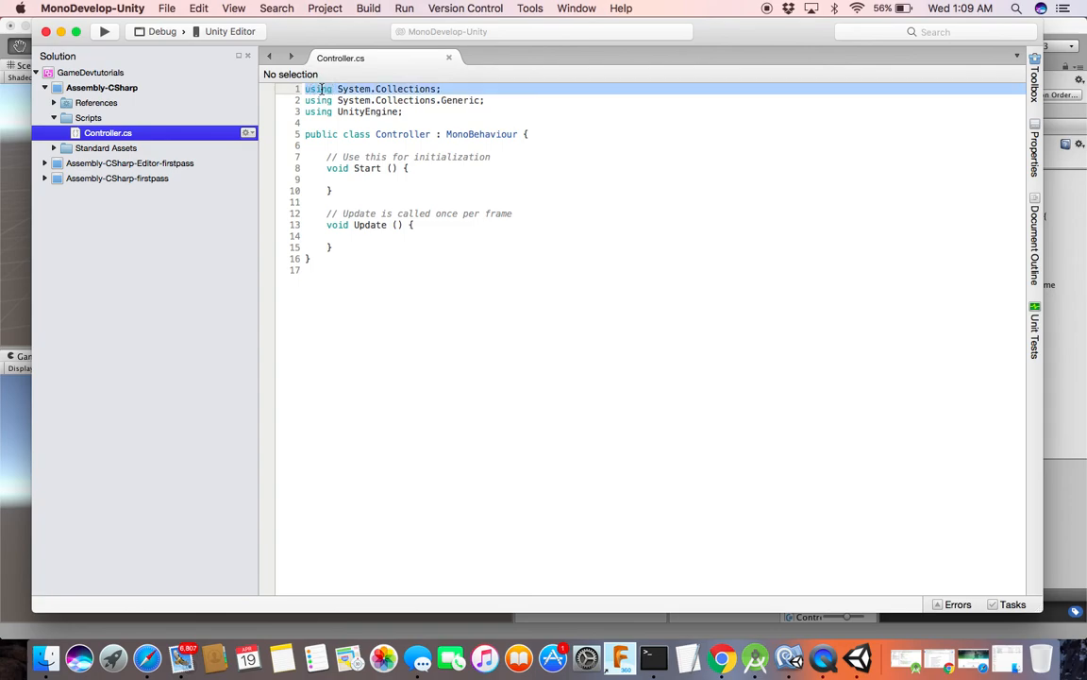
left_click(406, 101)
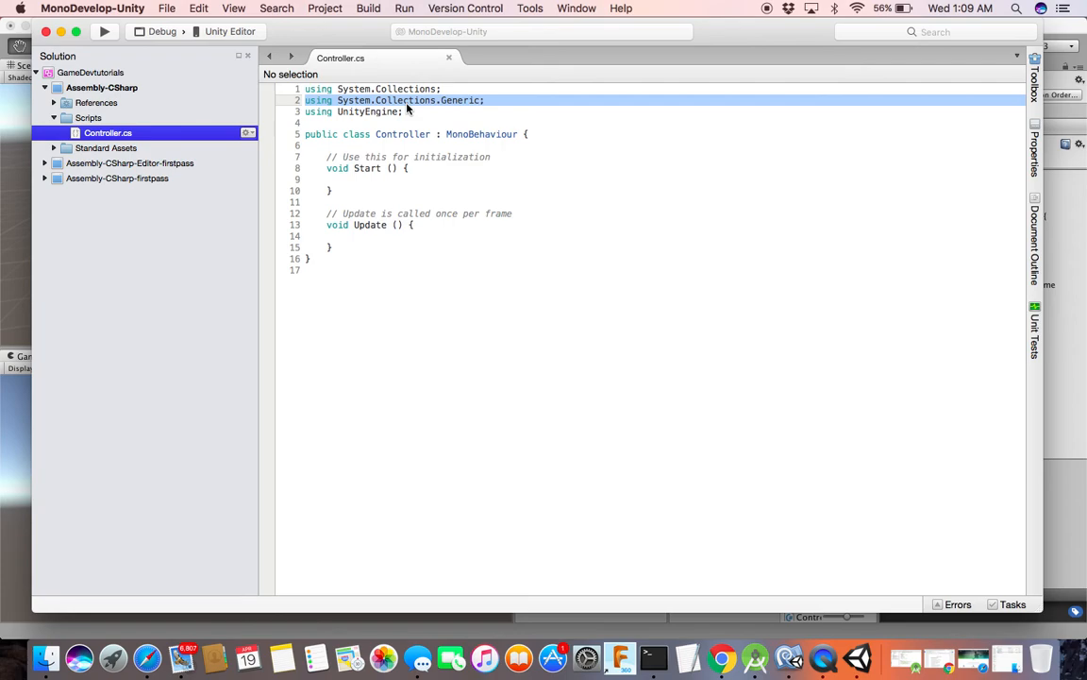
left_click(351, 111)
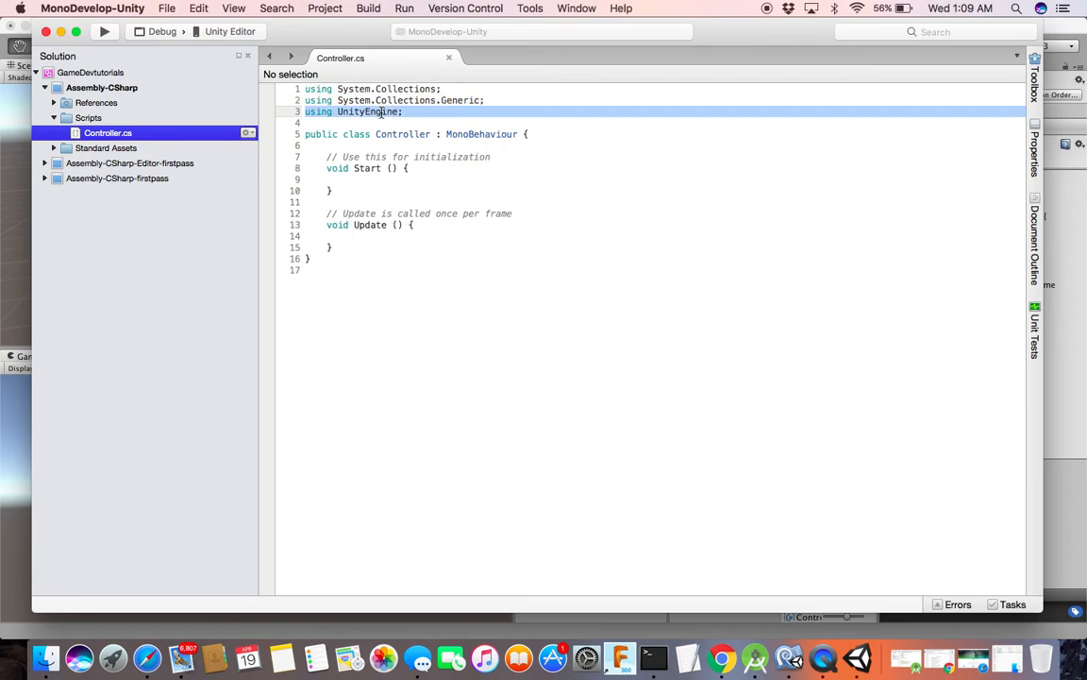
left_click(368, 178)
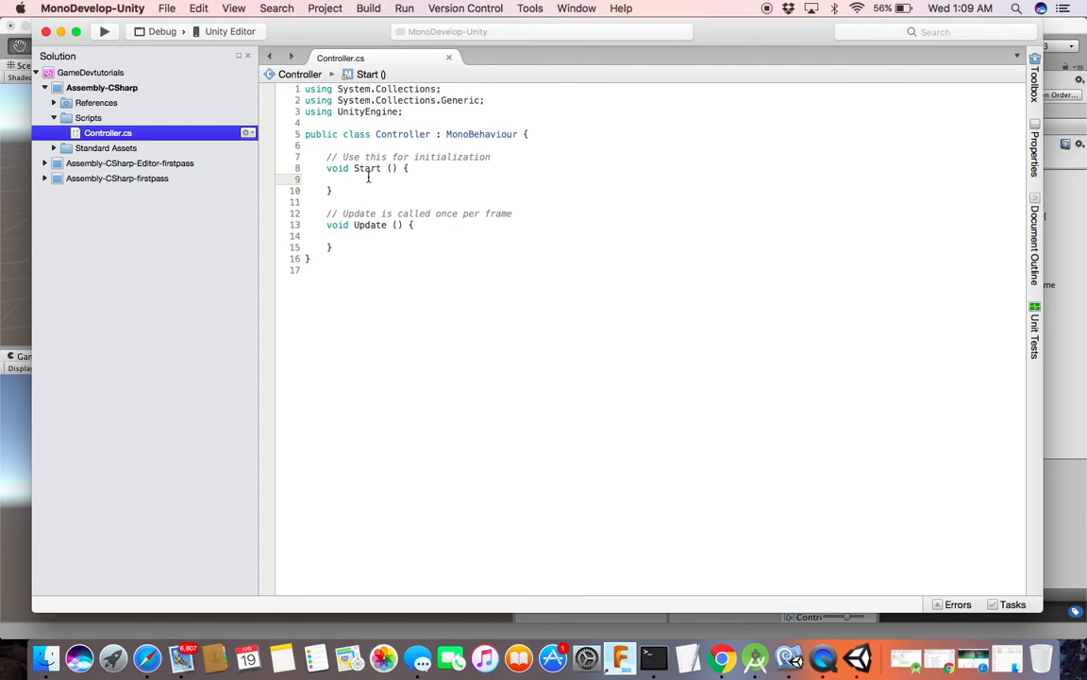
left_click(374, 238)
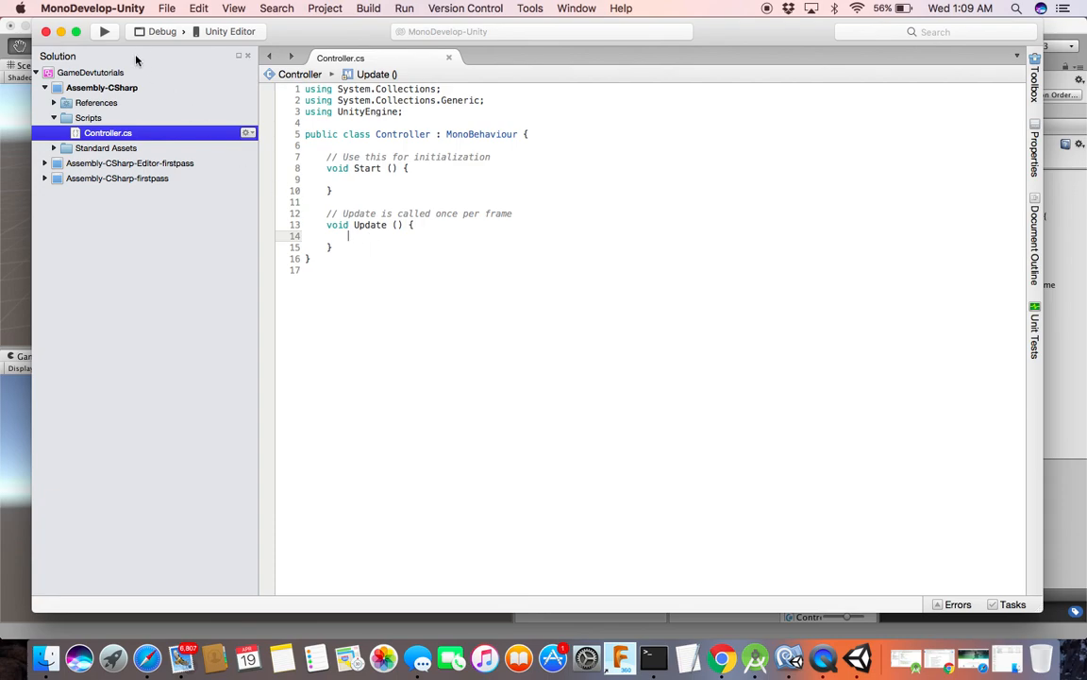
left_click(61, 32)
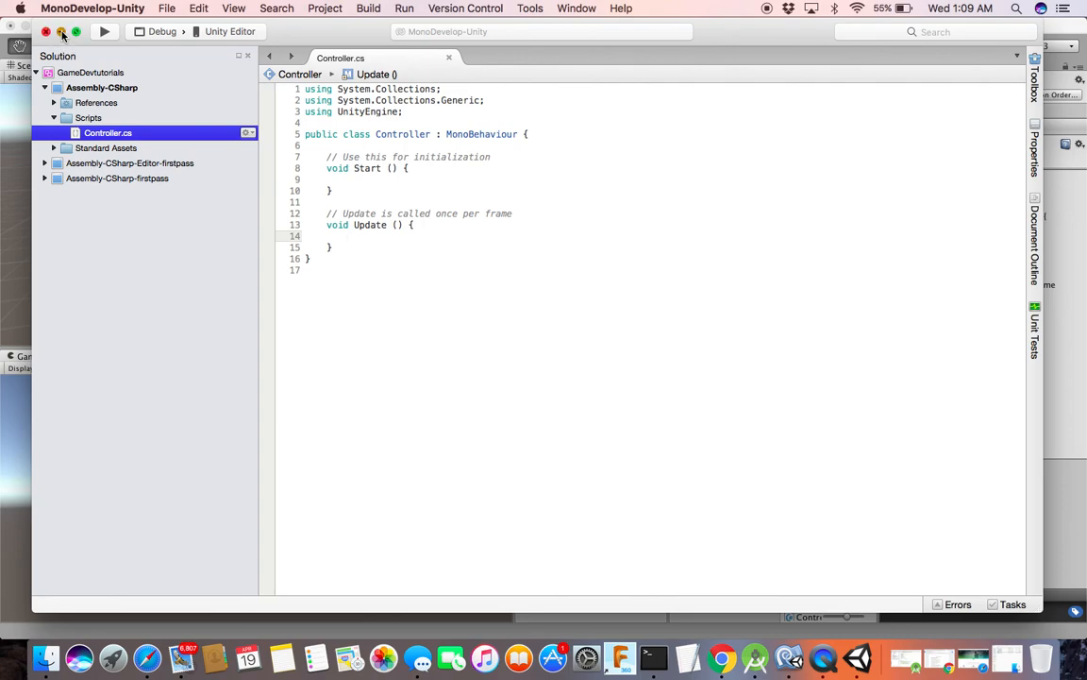